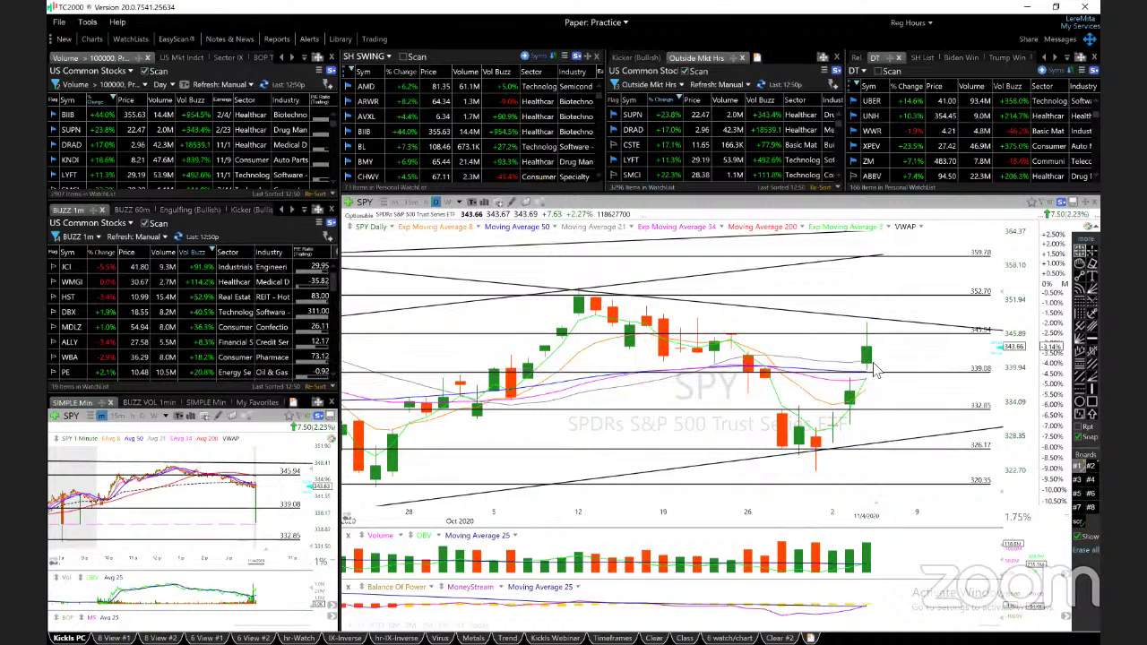
{"action": "type", "text": "NDX"}
- Load the Nasdaq 100 and SPY daily charts and check a SPY candle's OHLC values
{"action": "key", "text": "Return"}
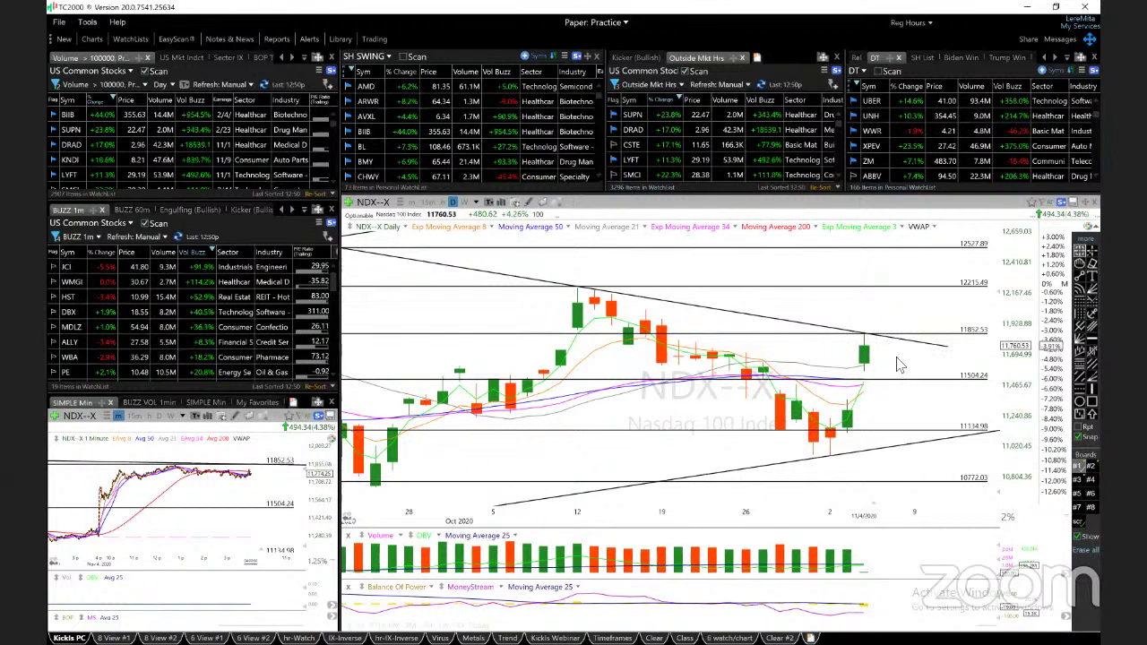
{"action": "type", "text": "spy"}
{"action": "key", "text": "Return"}
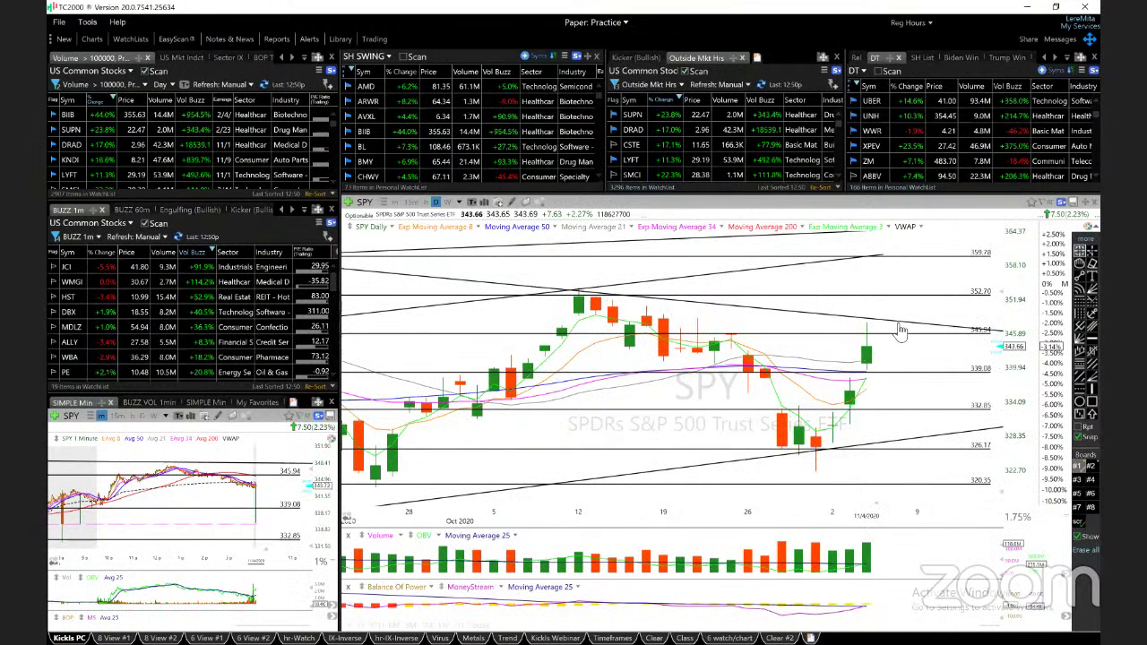
{"action": "left_click", "coordinate": [870, 309]}
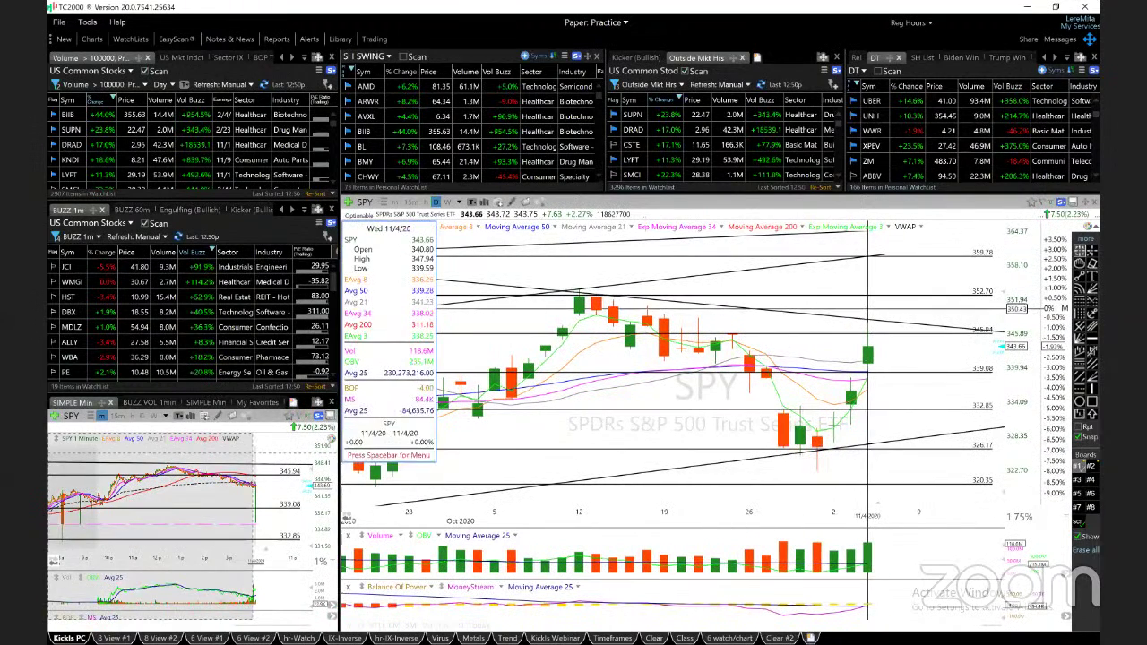
{"action": "left_click", "coordinate": [874, 312]}
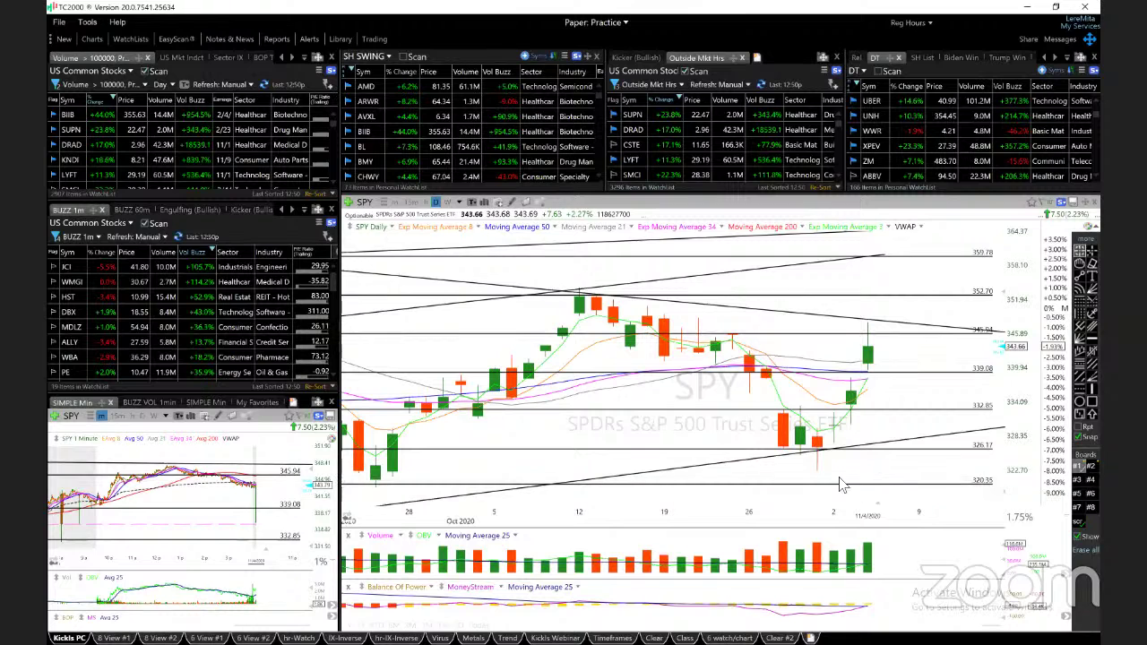
{"action": "scroll", "coordinate": [865, 484], "scroll_direction": "down", "scroll_amount": 3}
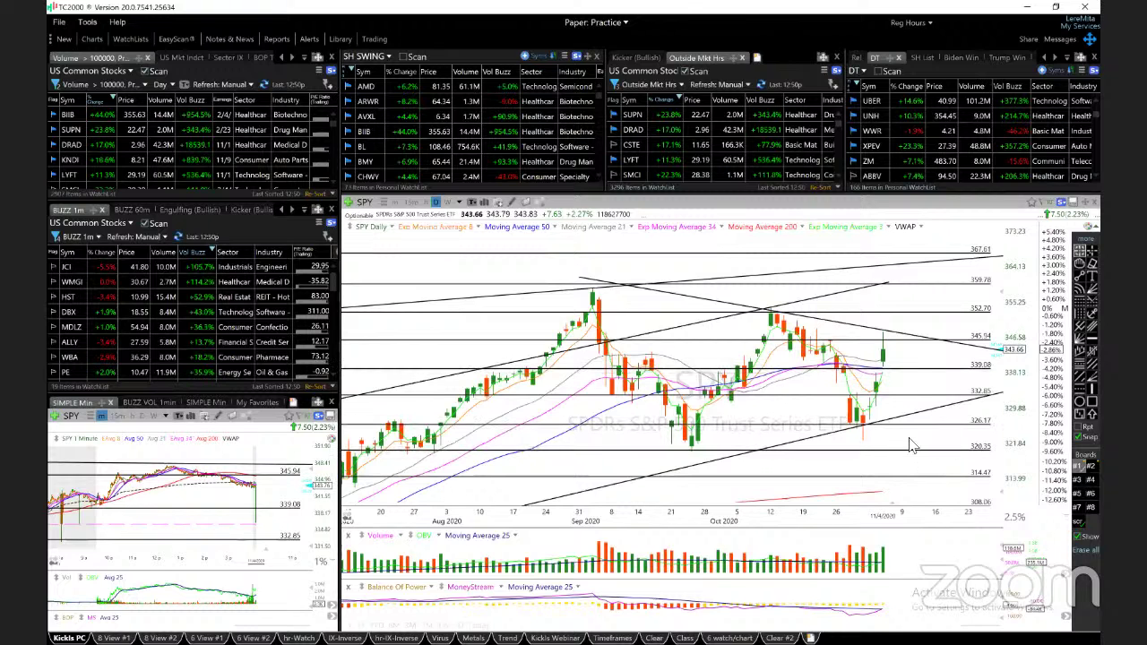
{"action": "scroll", "coordinate": [912, 446], "scroll_direction": "up", "scroll_amount": 2}
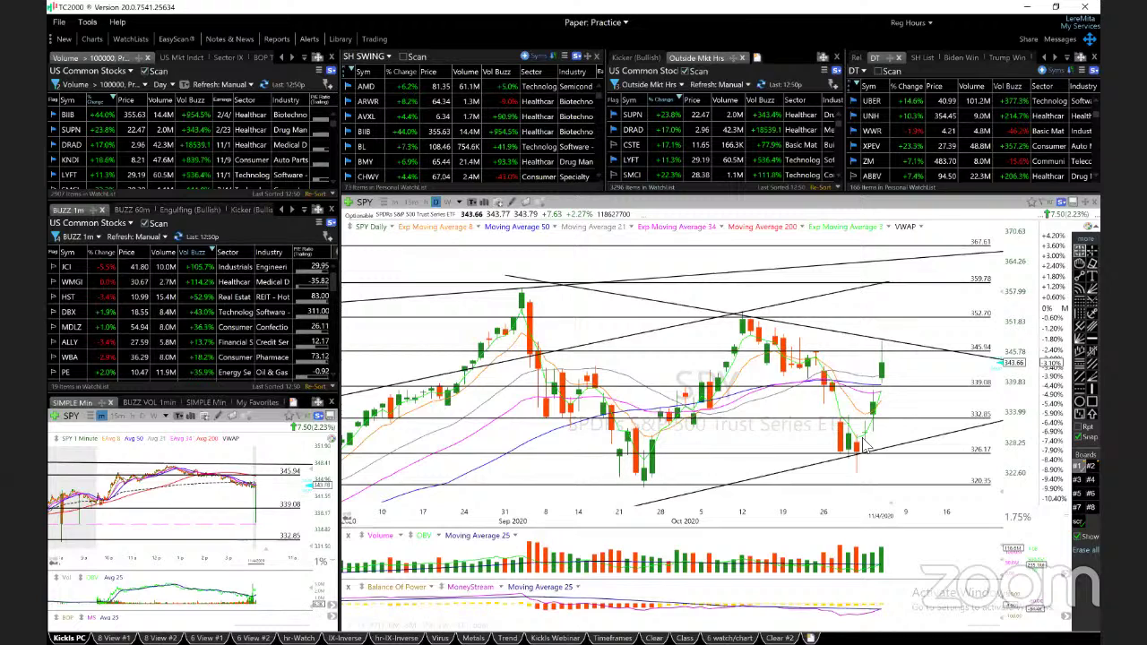
{"action": "type", "text": "NDX"}
- Return to the Nasdaq 100, inspect the 9/21/20 candle's values, then step to AMD
{"action": "key", "text": "Return"}
{"action": "scroll", "coordinate": [896, 402], "scroll_direction": "up", "scroll_amount": 3}
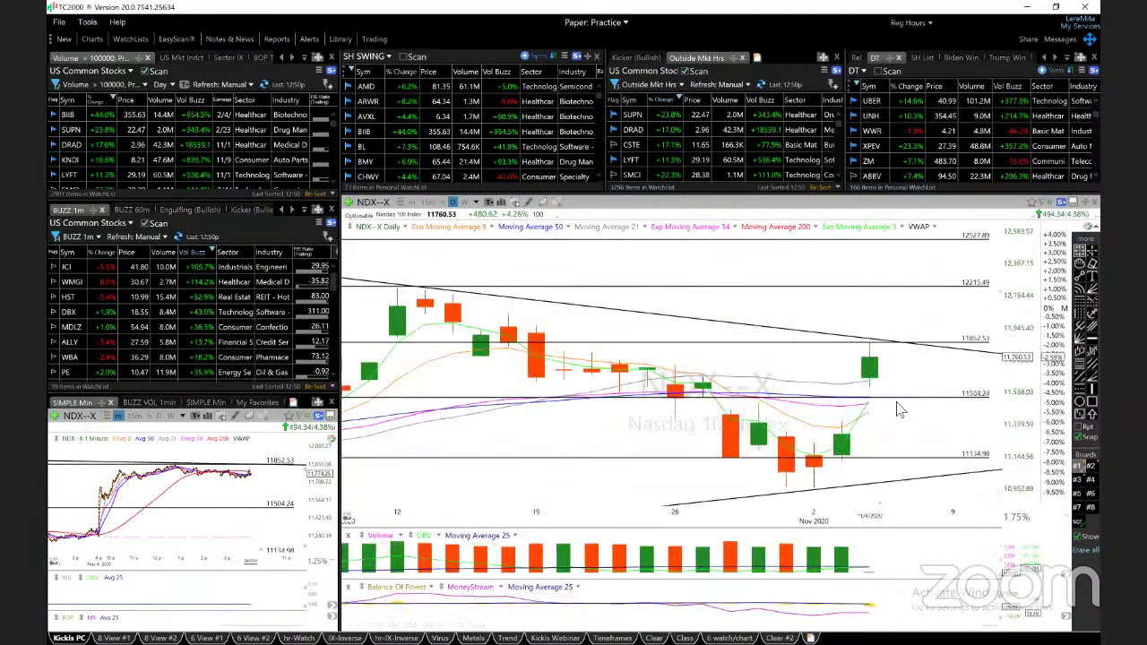
{"action": "scroll", "coordinate": [897, 401], "scroll_direction": "down", "scroll_amount": 2}
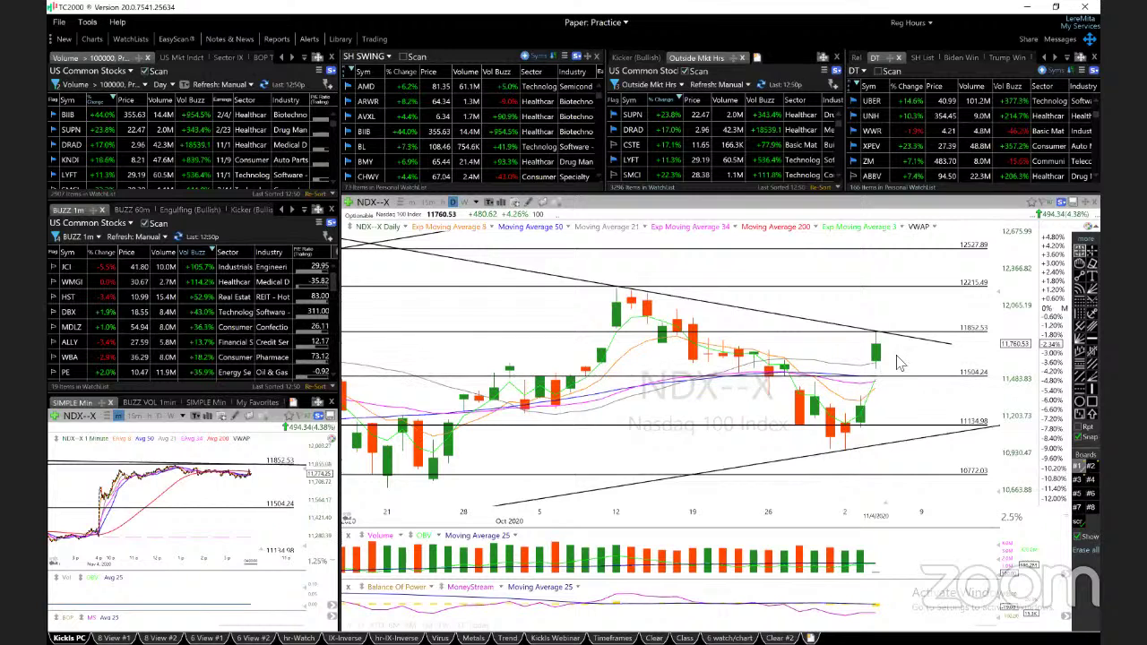
{"action": "scroll", "coordinate": [882, 367], "scroll_direction": "down", "scroll_amount": 1}
{"action": "scroll", "coordinate": [883, 367], "scroll_direction": "down", "scroll_amount": 1}
{"action": "scroll", "coordinate": [878, 395], "scroll_direction": "down", "scroll_amount": 1}
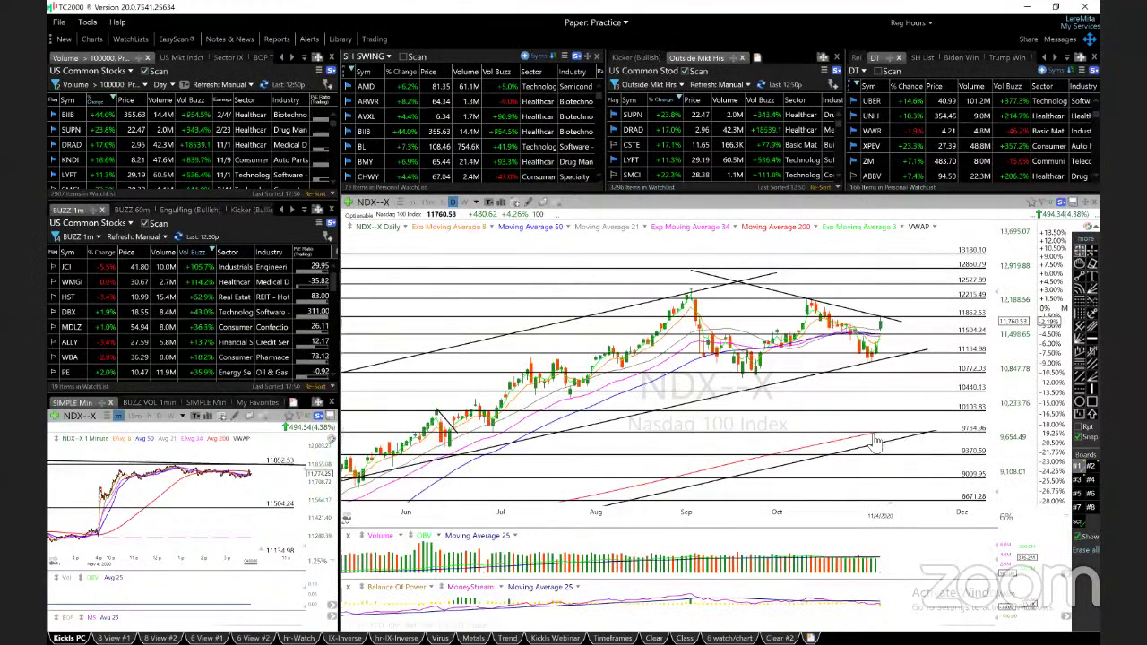
{"action": "scroll", "coordinate": [892, 399], "scroll_direction": "up", "scroll_amount": 2}
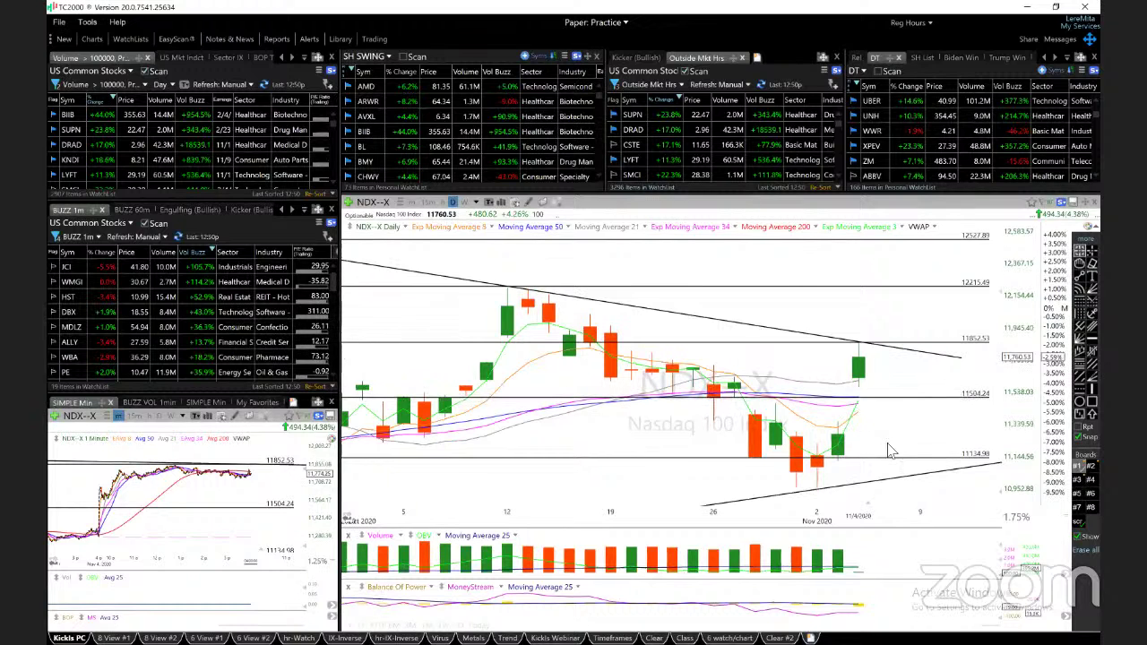
{"action": "scroll", "coordinate": [925, 410], "scroll_direction": "down", "scroll_amount": 2}
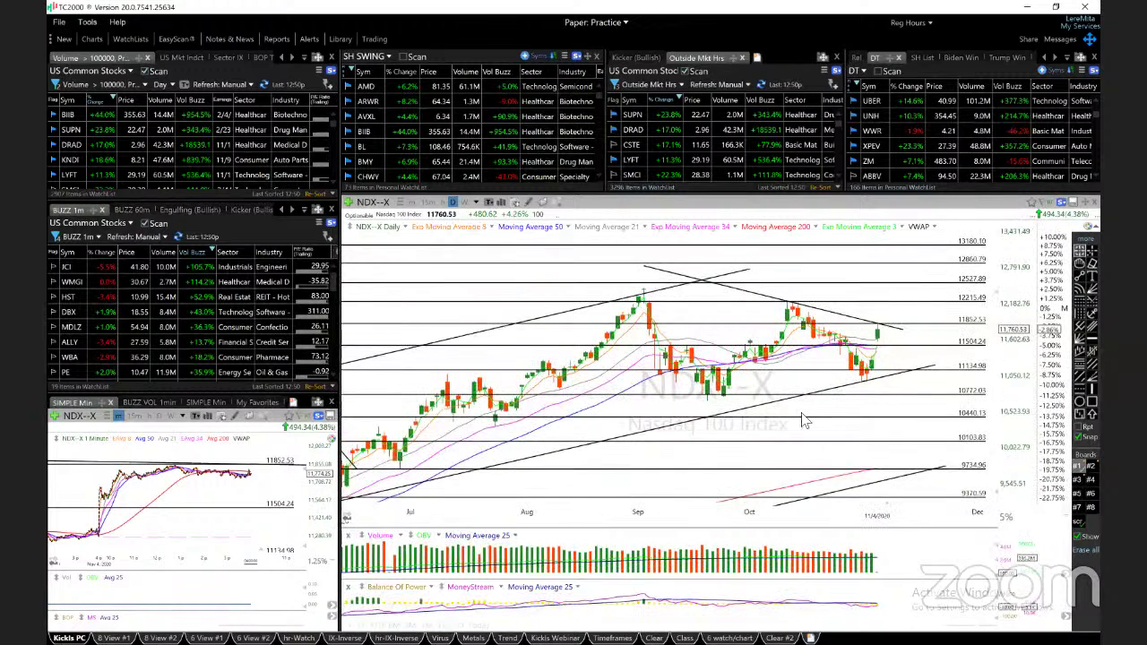
{"action": "left_click", "coordinate": [713, 394]}
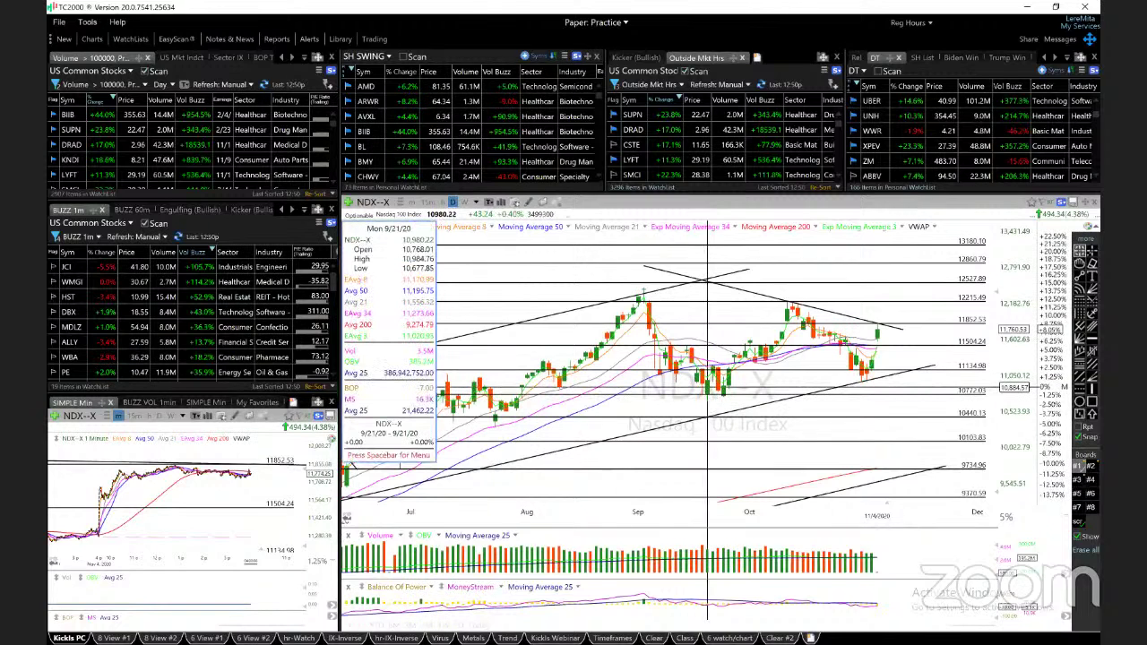
{"action": "left_click", "coordinate": [708, 394]}
{"action": "scroll", "coordinate": [734, 387], "scroll_direction": "up", "scroll_amount": 1}
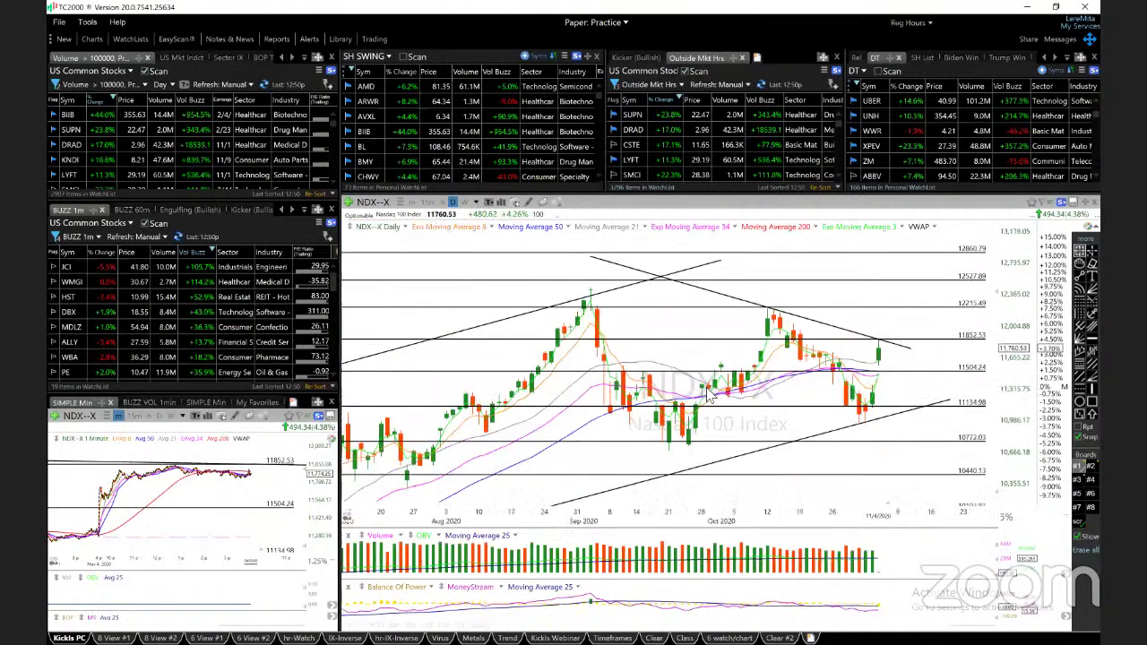
{"action": "scroll", "coordinate": [735, 387], "scroll_direction": "up", "scroll_amount": 1}
{"action": "key", "text": "Up"}
{"action": "key", "text": "Up"}
{"action": "key", "text": "Up"}
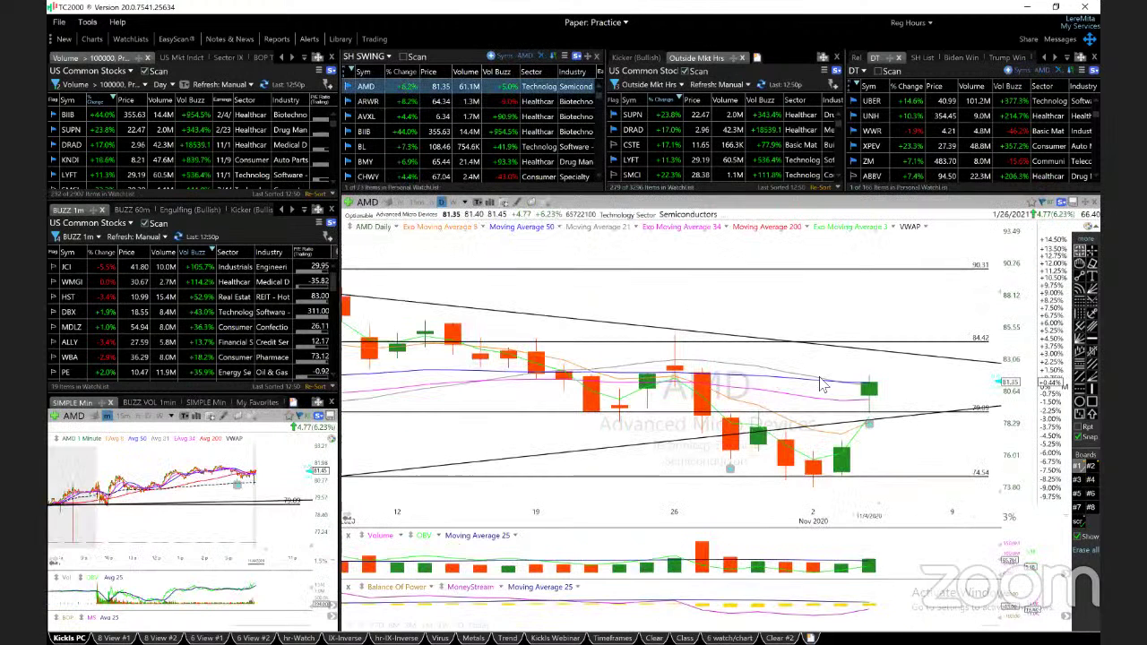
{"action": "scroll", "coordinate": [822, 386], "scroll_direction": "down", "scroll_amount": 1}
{"action": "scroll", "coordinate": [823, 385], "scroll_direction": "down", "scroll_amount": 1}
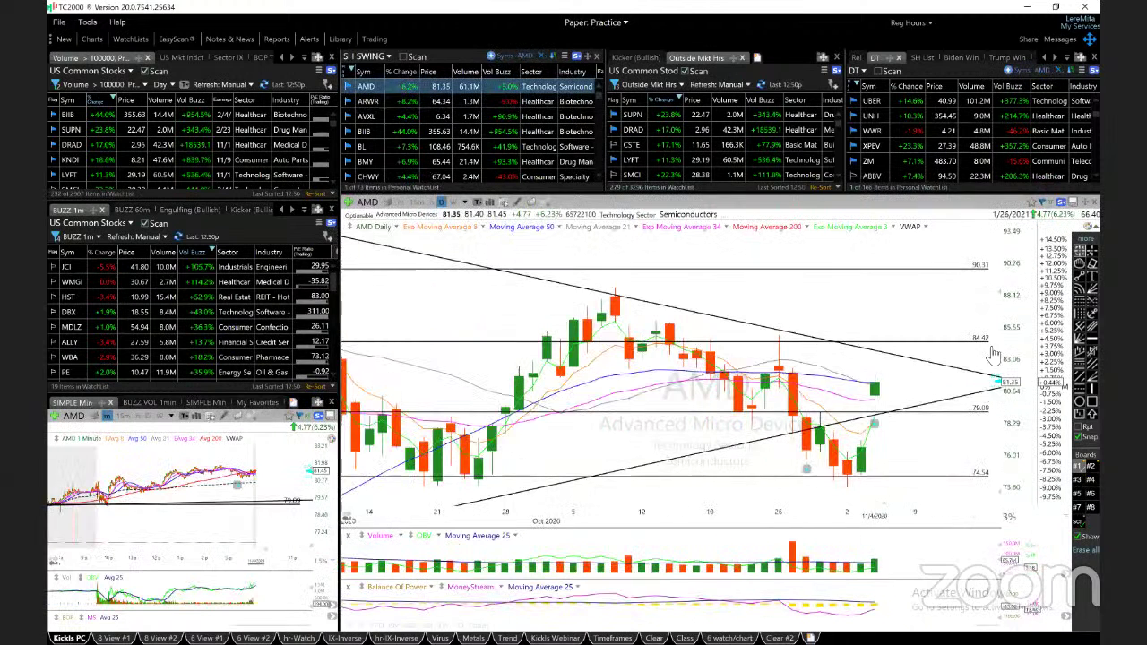
- Compress AMD's price scale and add a horizontal support line near 74 at the early-November lows
{"action": "left_click_drag", "start_coordinate": [996, 295], "coordinate": [997, 351]}
{"action": "scroll", "coordinate": [948, 453], "scroll_direction": "down", "scroll_amount": 2}
{"action": "scroll", "coordinate": [896, 448], "scroll_direction": "down", "scroll_amount": 2}
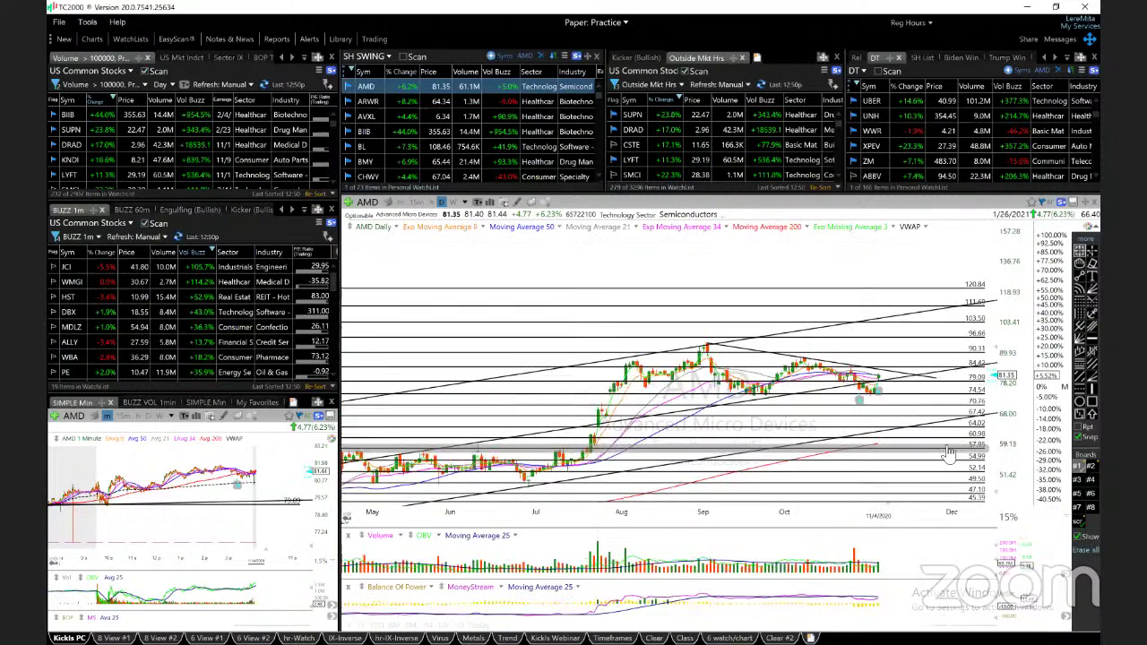
{"action": "scroll", "coordinate": [762, 439], "scroll_direction": "down", "scroll_amount": 2}
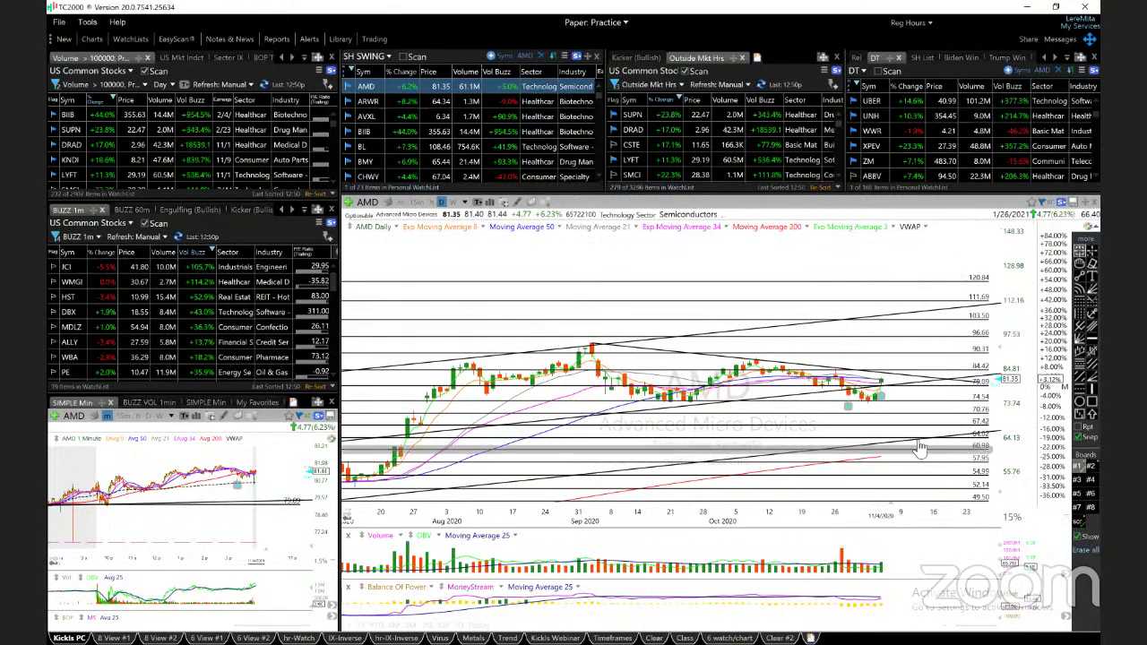
{"action": "left_click", "coordinate": [1092, 485]}
{"action": "key", "text": "space"}
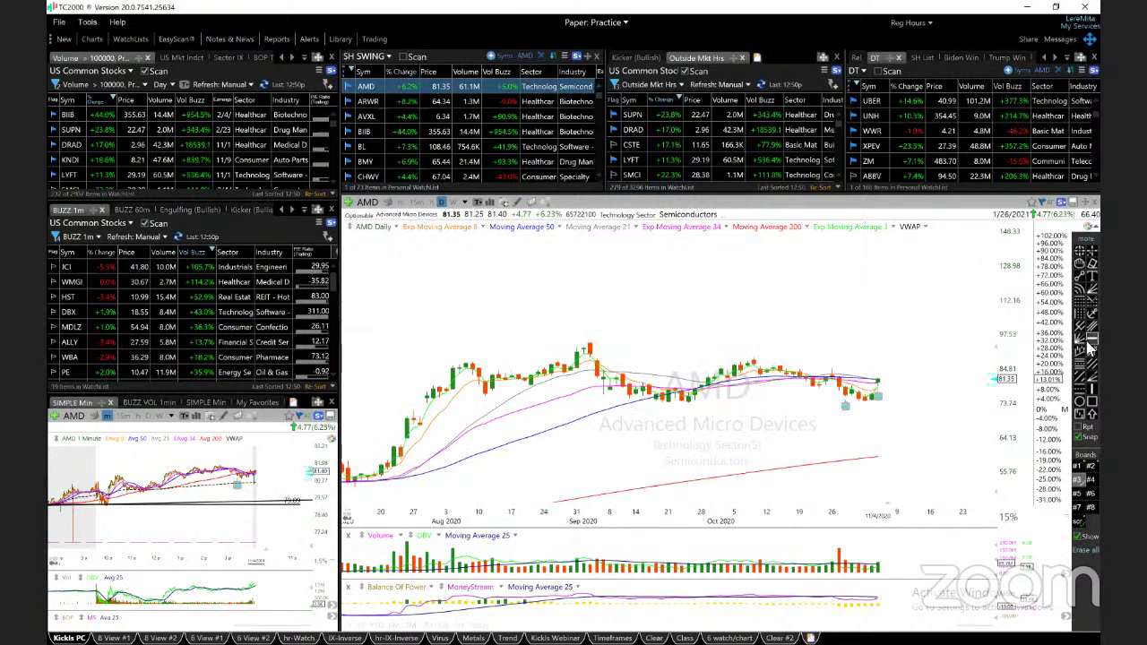
{"action": "left_click", "coordinate": [875, 401]}
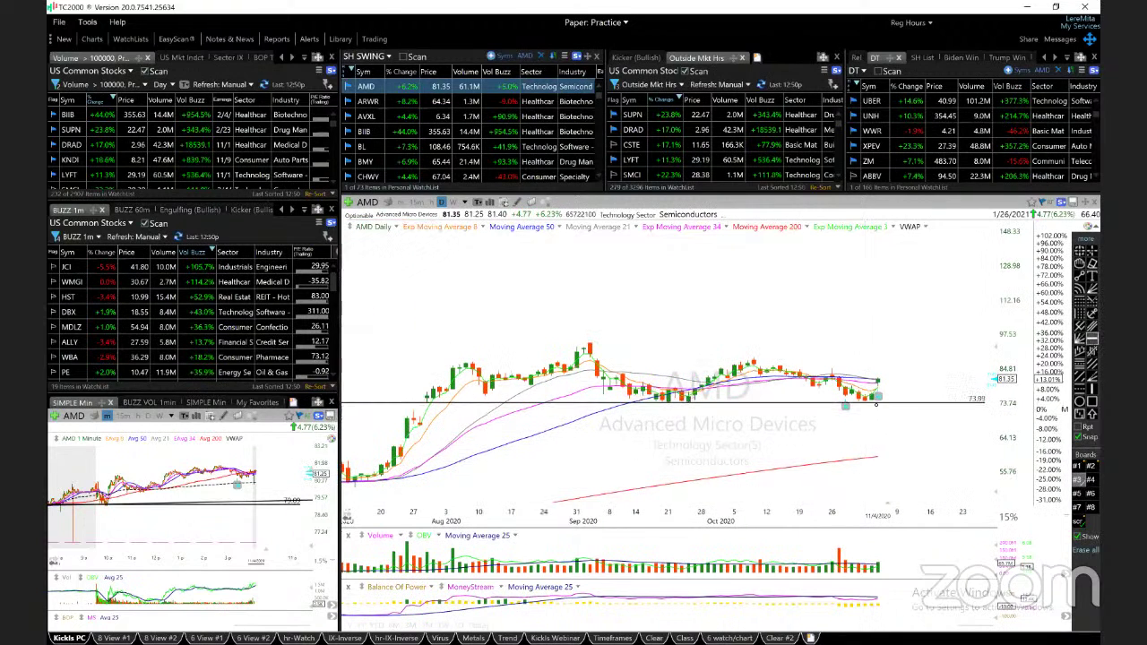
{"action": "left_click", "coordinate": [851, 409]}
{"action": "left_click", "coordinate": [1079, 468]}
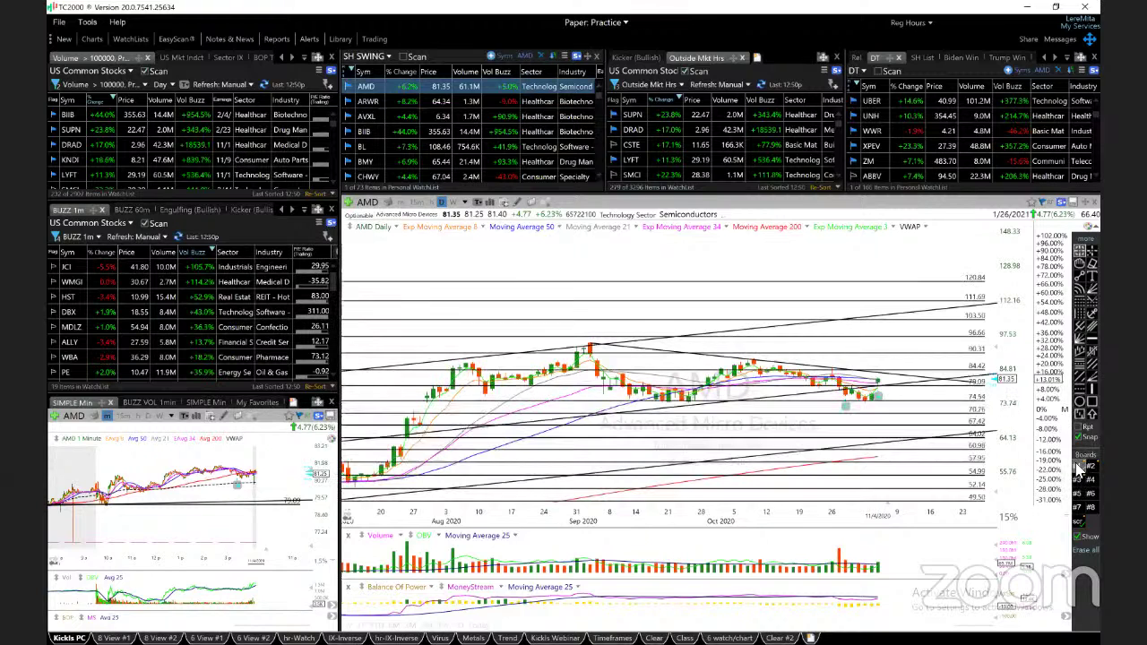
{"action": "scroll", "coordinate": [925, 436], "scroll_direction": "up", "scroll_amount": 2}
{"action": "scroll", "coordinate": [925, 437], "scroll_direction": "up", "scroll_amount": 1}
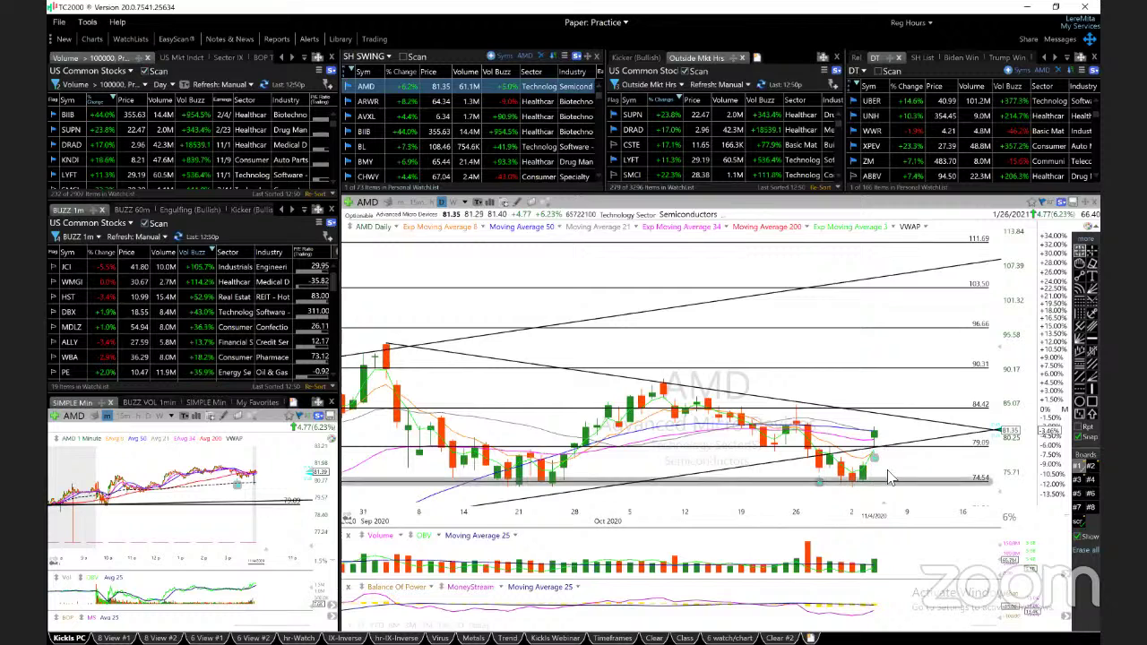
- Step through ARWR and AVXL, check an AVXL candle's values, and load BIIB
{"action": "key", "text": "space"}
{"action": "scroll", "coordinate": [792, 446], "scroll_direction": "up", "scroll_amount": 5}
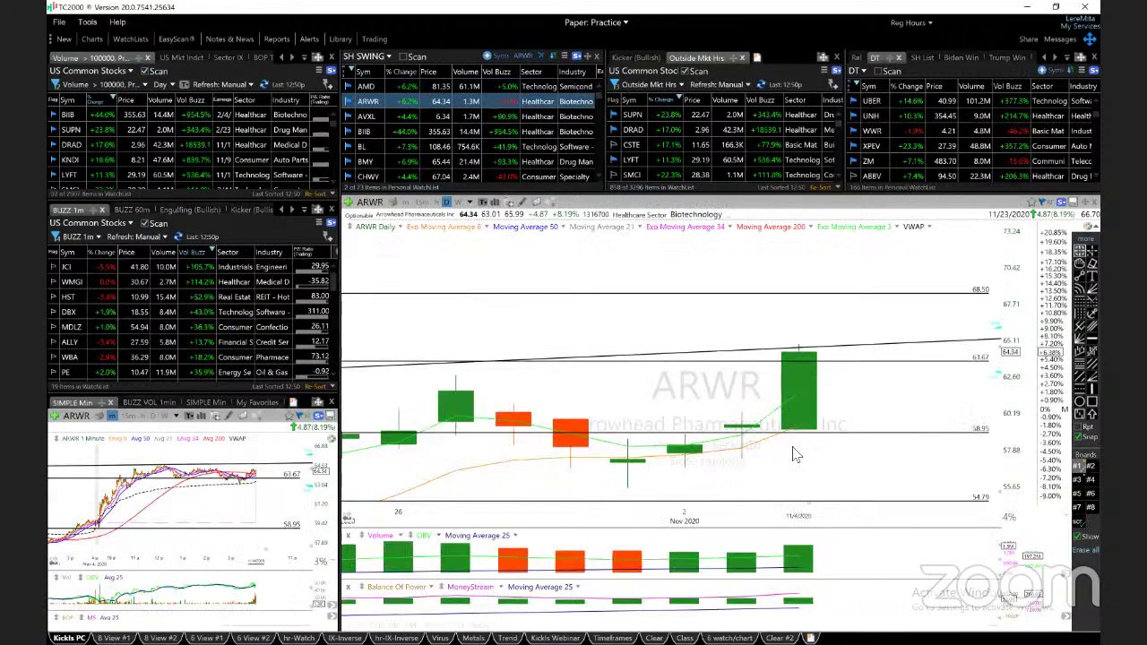
{"action": "scroll", "coordinate": [793, 447], "scroll_direction": "down", "scroll_amount": 2}
{"action": "scroll", "coordinate": [771, 421], "scroll_direction": "down", "scroll_amount": 2}
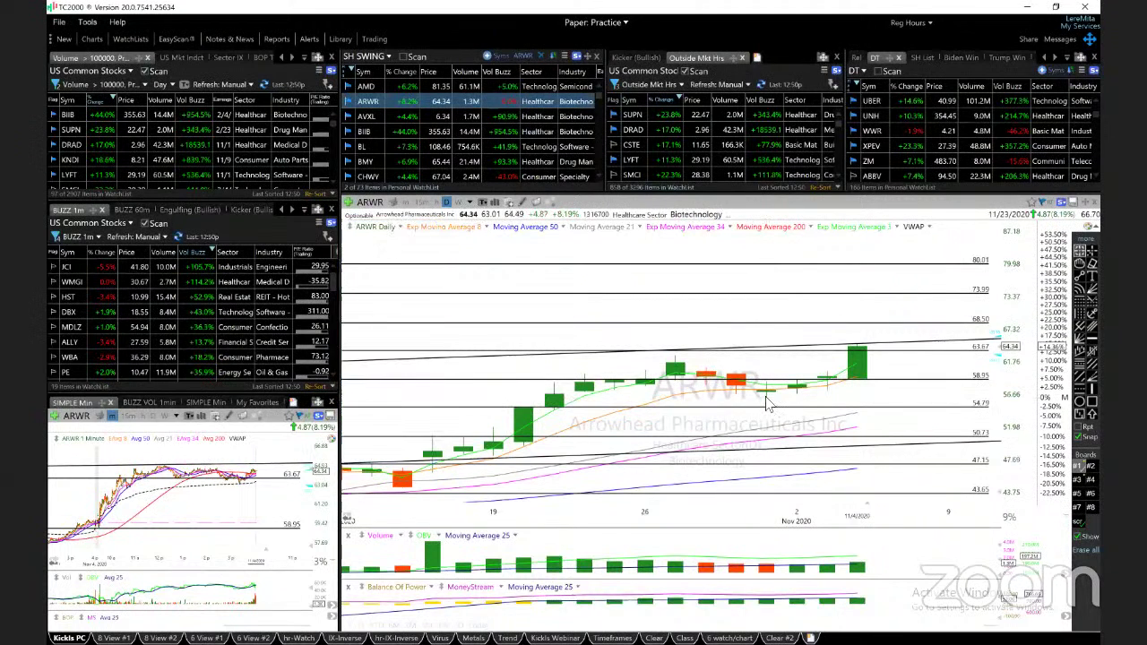
{"action": "key", "text": "space"}
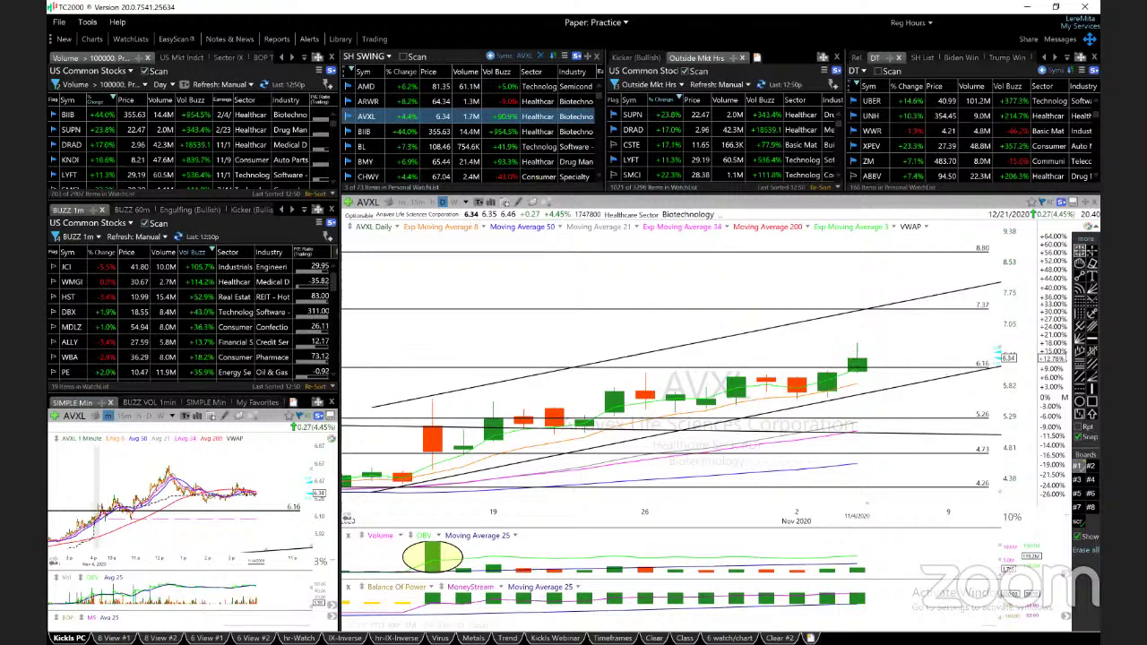
{"action": "left_click", "coordinate": [857, 356]}
{"action": "left_click", "coordinate": [858, 356]}
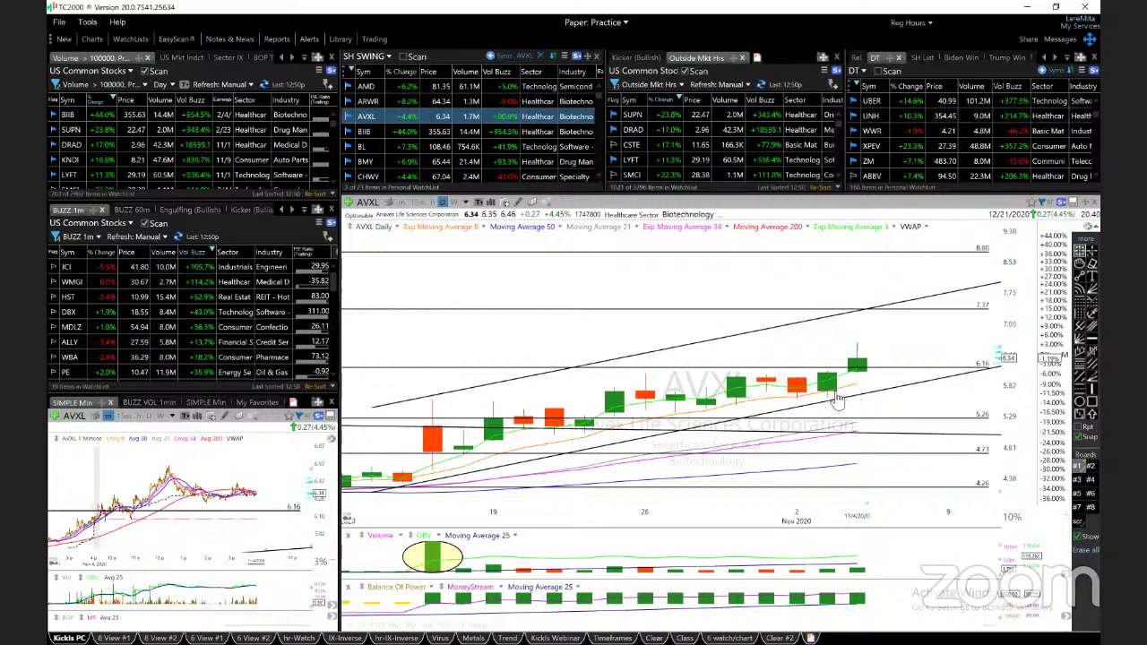
{"action": "key", "text": "space"}
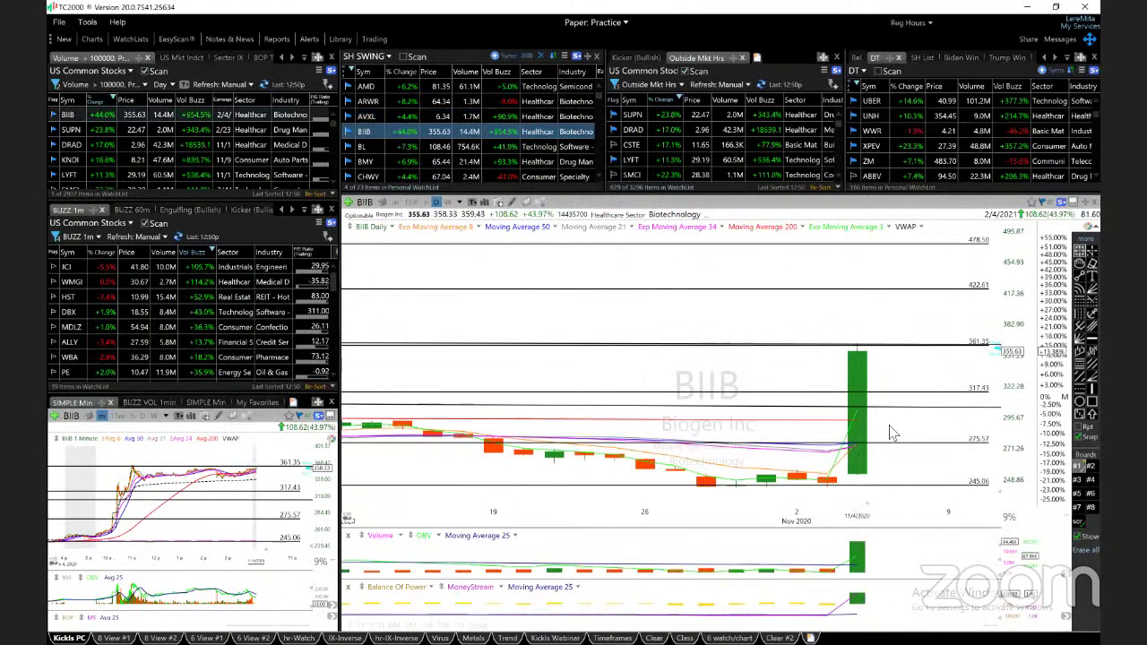
{"action": "scroll", "coordinate": [892, 431], "scroll_direction": "down", "scroll_amount": 2}
{"action": "scroll", "coordinate": [892, 432], "scroll_direction": "down", "scroll_amount": 2}
{"action": "scroll", "coordinate": [891, 432], "scroll_direction": "down", "scroll_amount": 2}
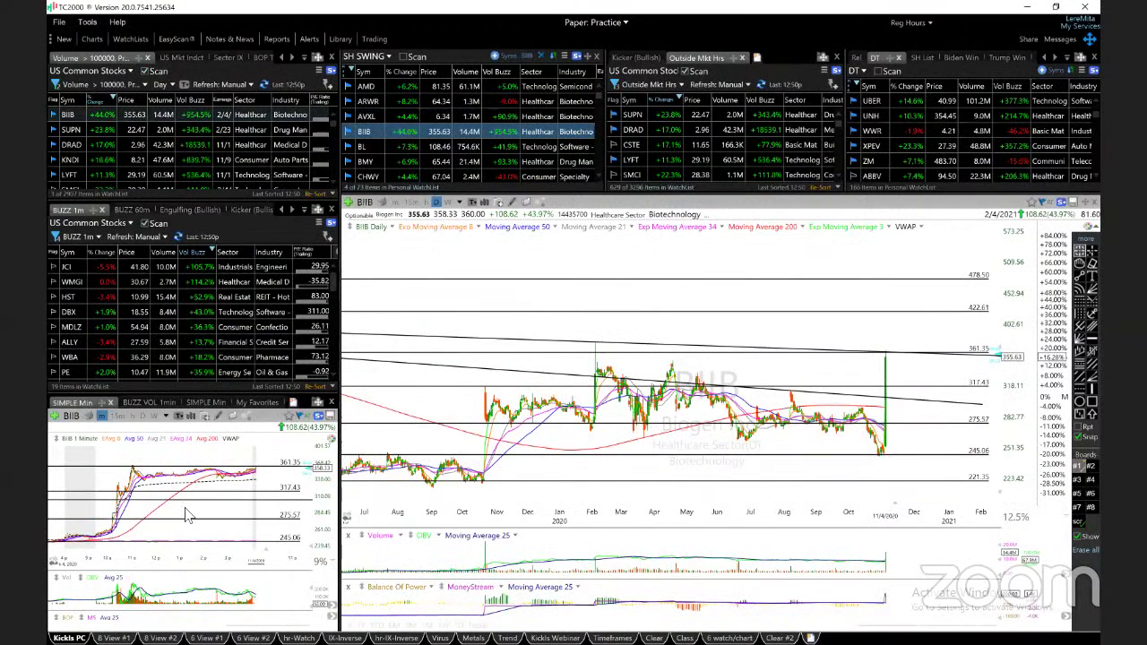
- Enlarge BIIB's 1-minute chart, then check the big green daily candle's price values
{"action": "double_click", "coordinate": [153, 502]}
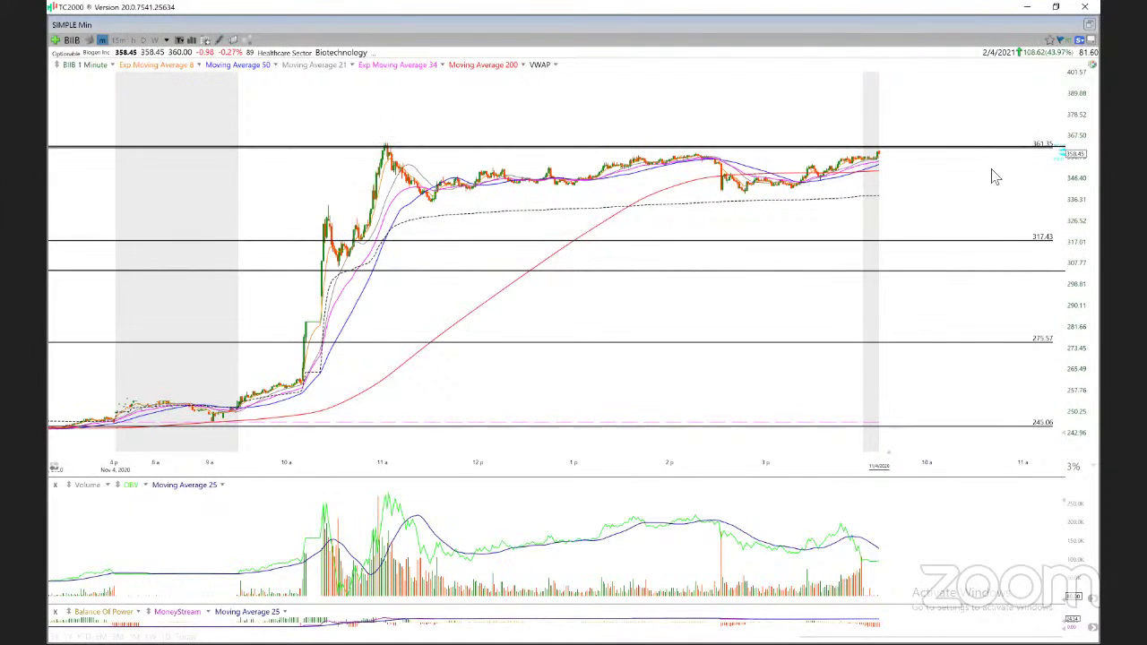
{"action": "key", "text": "Escape"}
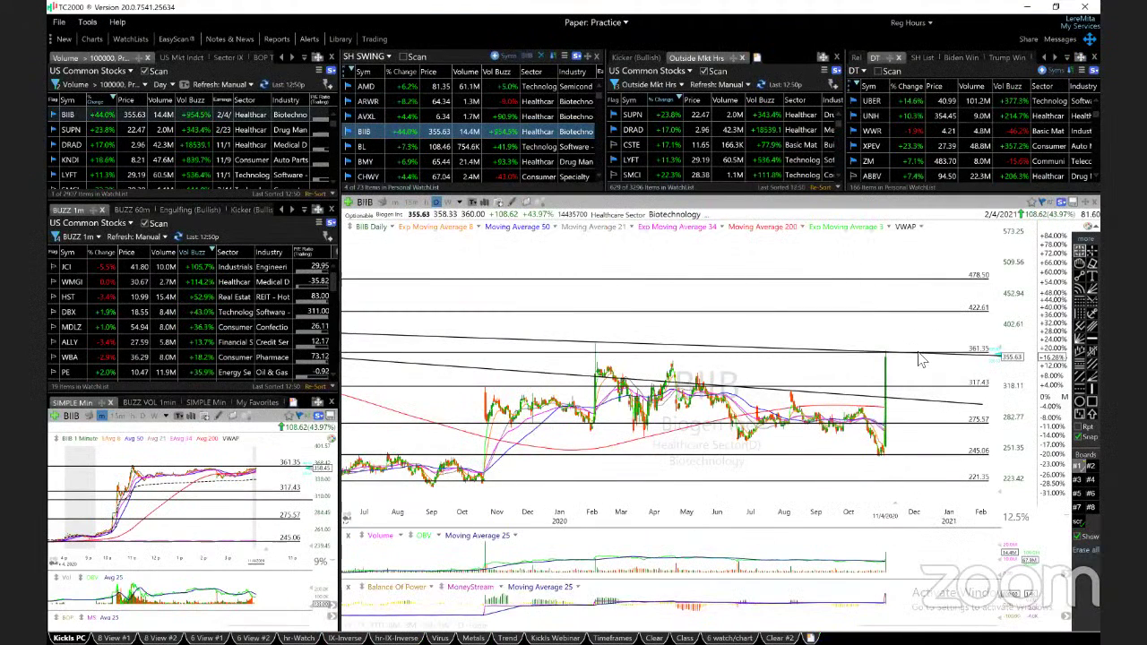
{"action": "scroll", "coordinate": [923, 358], "scroll_direction": "up", "scroll_amount": 2}
{"action": "scroll", "coordinate": [887, 385], "scroll_direction": "up", "scroll_amount": 2}
{"action": "scroll", "coordinate": [851, 403], "scroll_direction": "up", "scroll_amount": 1}
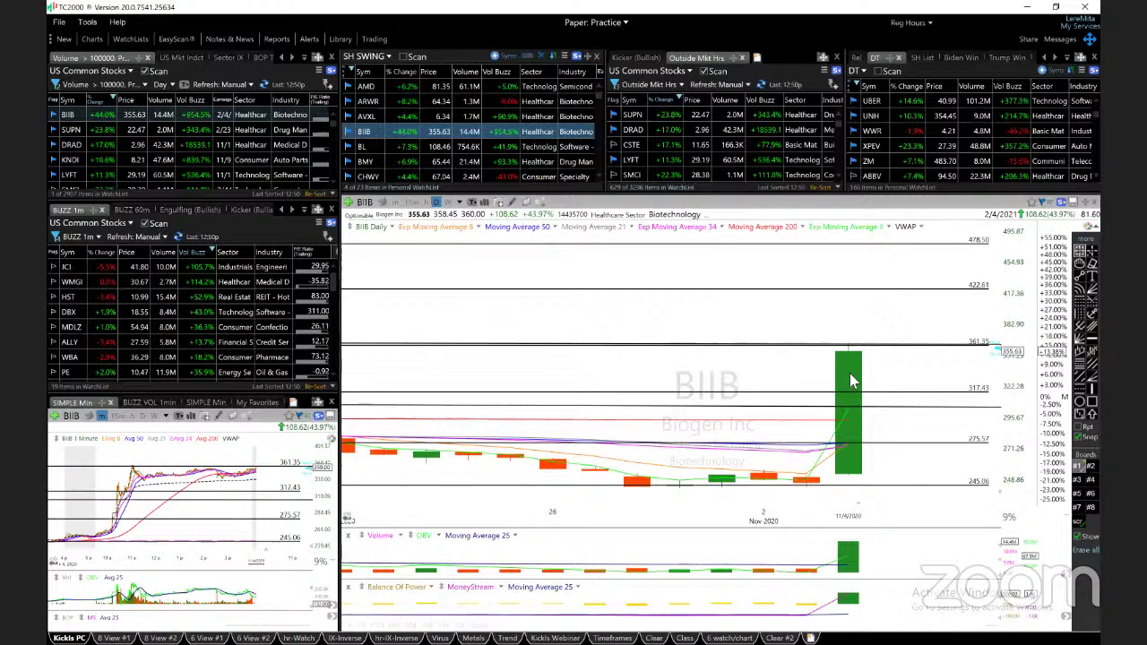
{"action": "left_click", "coordinate": [846, 373]}
{"action": "left_click", "coordinate": [848, 381]}
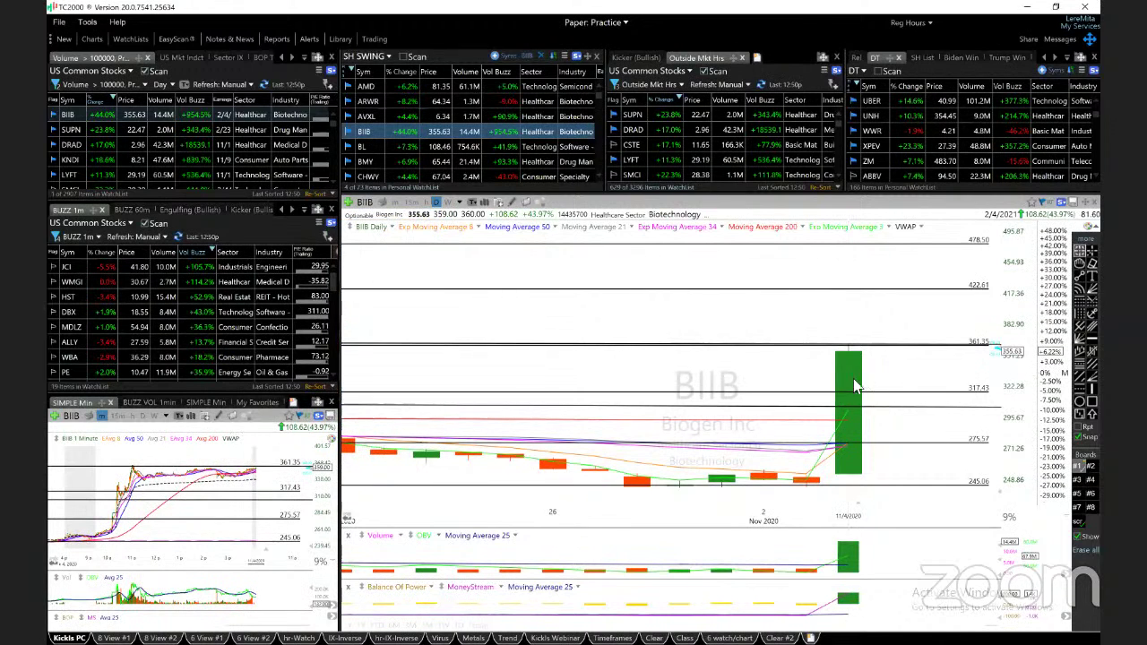
{"action": "scroll", "coordinate": [910, 376], "scroll_direction": "down", "scroll_amount": 2}
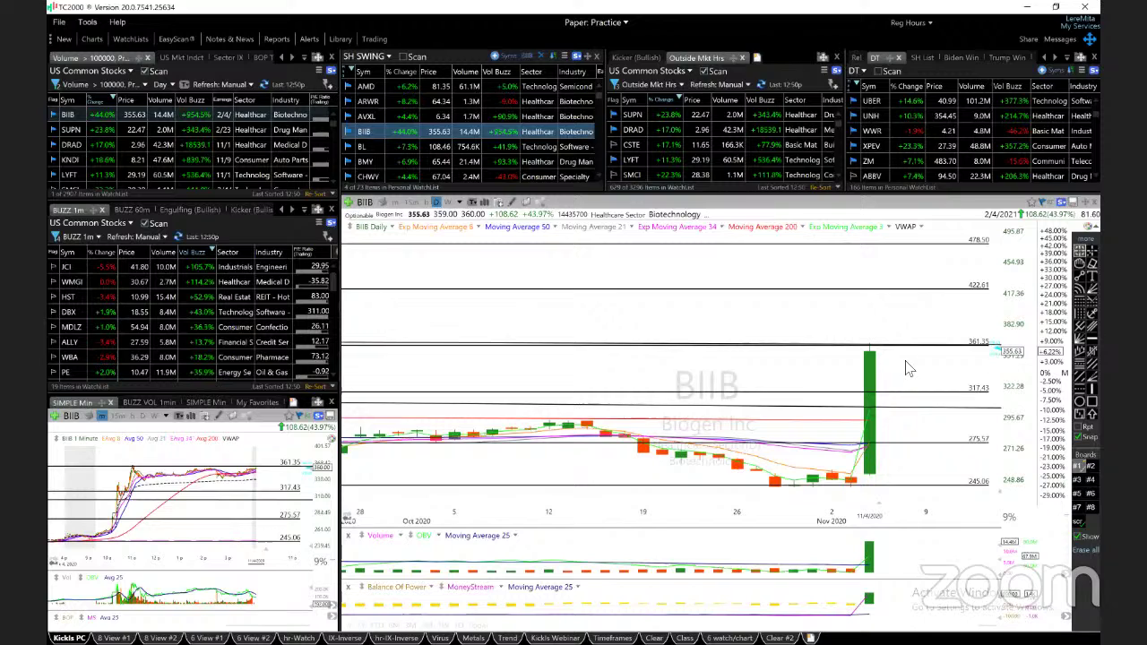
{"action": "scroll", "coordinate": [908, 367], "scroll_direction": "down", "scroll_amount": 3}
{"action": "scroll", "coordinate": [908, 367], "scroll_direction": "down", "scroll_amount": 2}
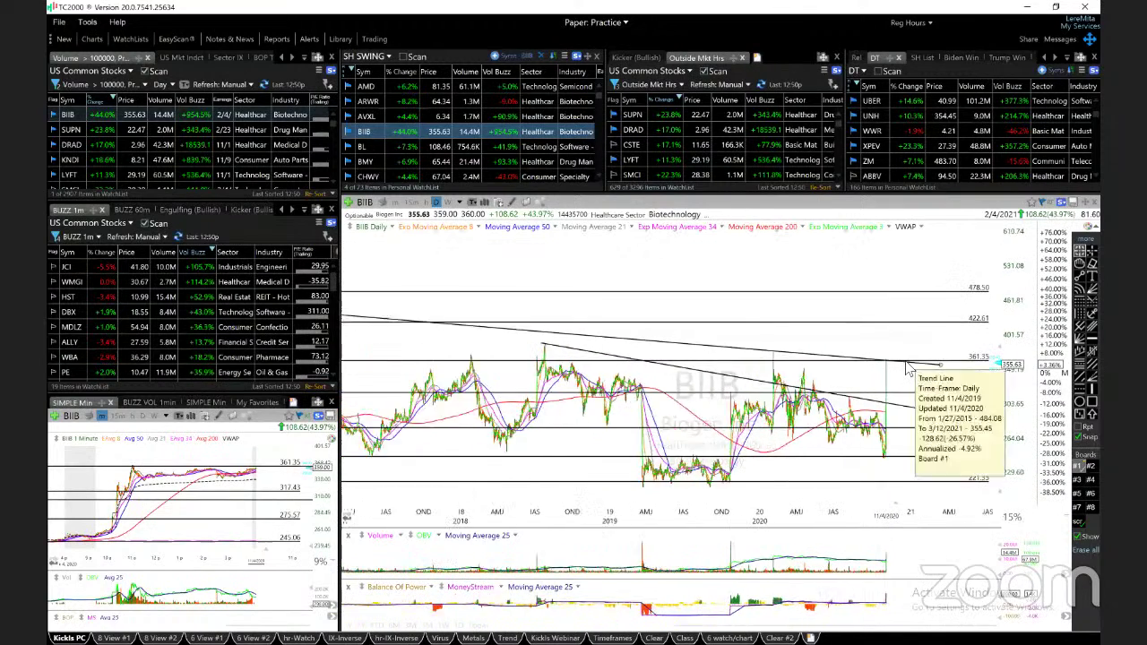
{"action": "scroll", "coordinate": [907, 367], "scroll_direction": "down", "scroll_amount": 1}
{"action": "scroll", "coordinate": [907, 368], "scroll_direction": "up", "scroll_amount": 3}
{"action": "scroll", "coordinate": [908, 368], "scroll_direction": "up", "scroll_amount": 2}
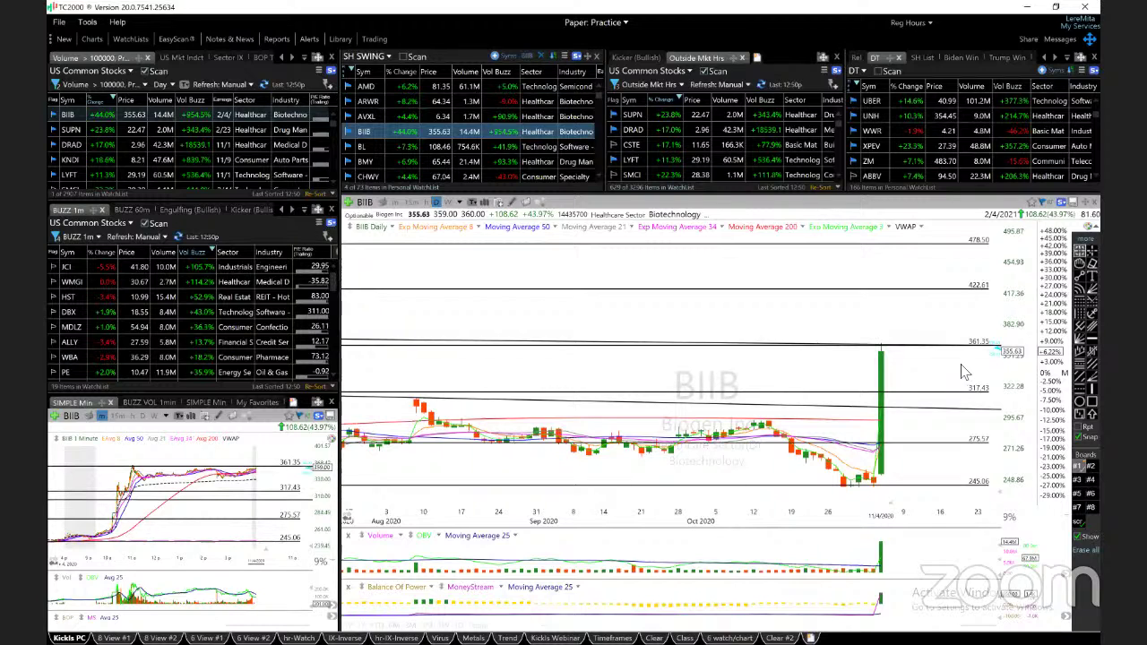
{"action": "scroll", "coordinate": [950, 388], "scroll_direction": "down", "scroll_amount": 2}
- Compress BIIB's price scale, add a horizontal level near 547.57, and load BL
{"action": "left_click_drag", "start_coordinate": [996, 369], "coordinate": [997, 385]}
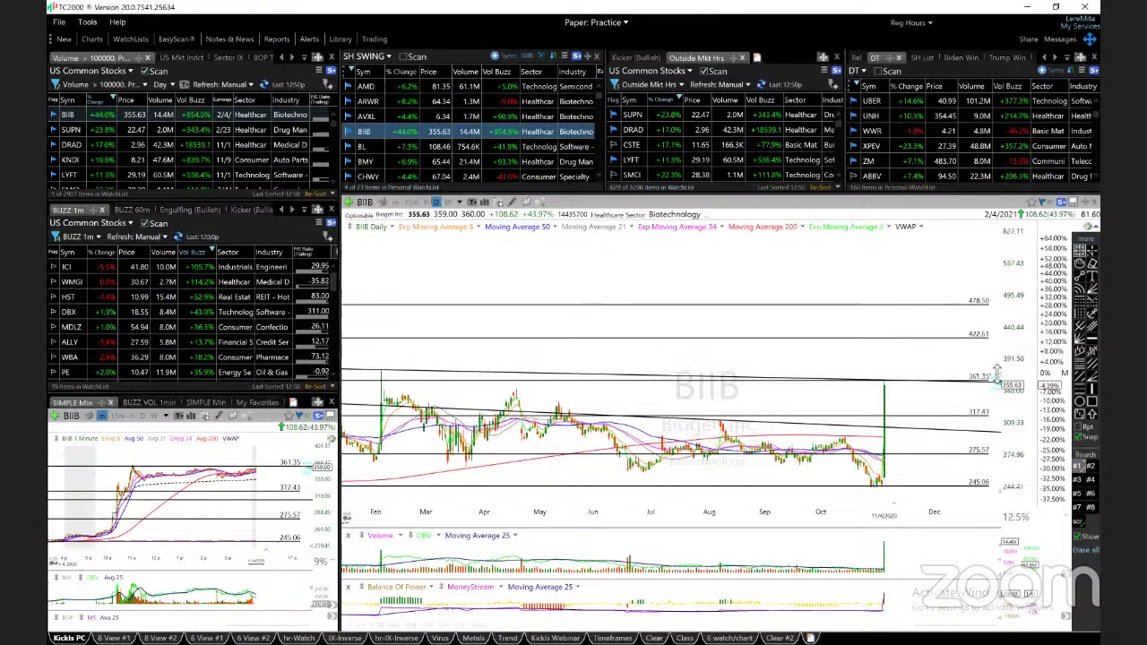
{"action": "left_click", "coordinate": [1080, 338]}
{"action": "left_click", "coordinate": [961, 266]}
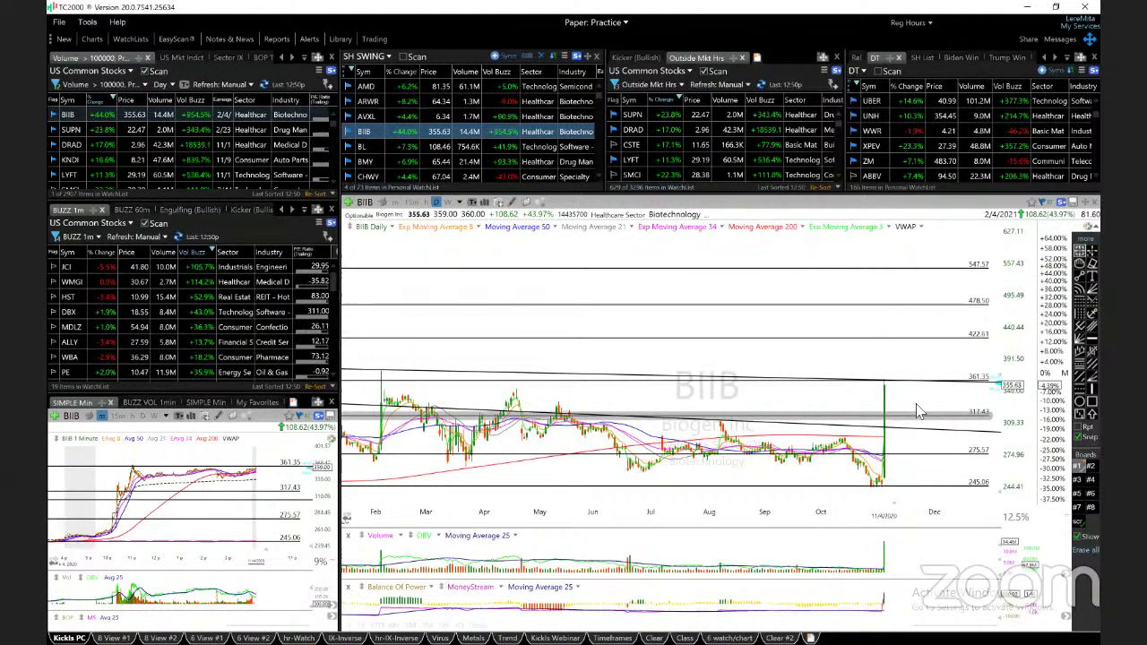
{"action": "scroll", "coordinate": [921, 410], "scroll_direction": "up", "scroll_amount": 3}
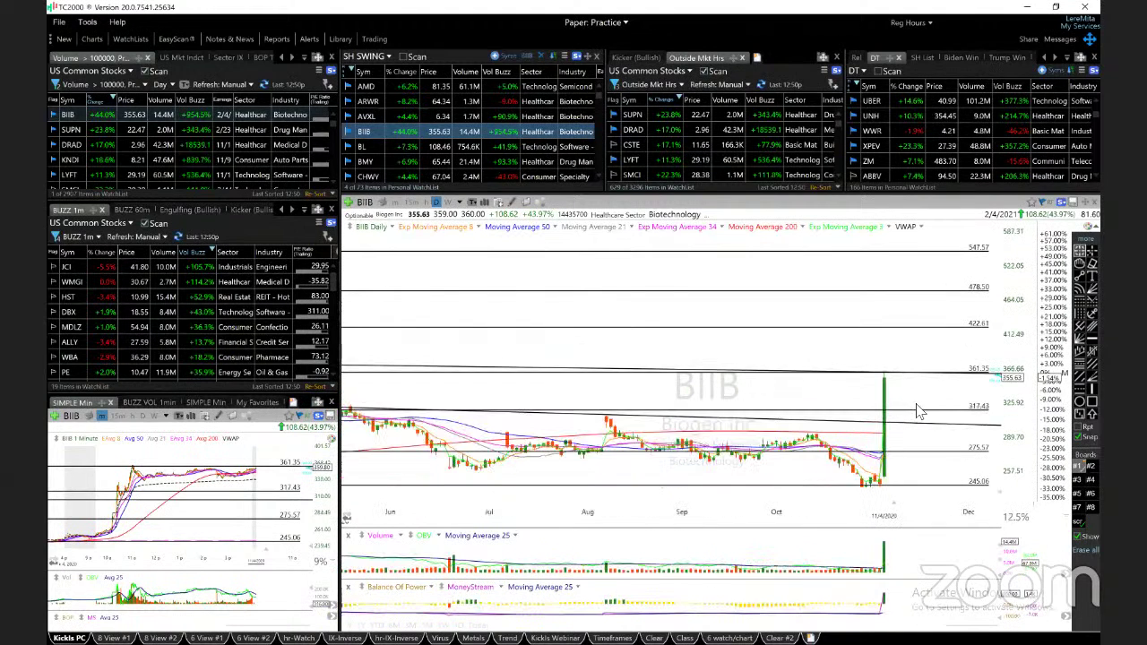
{"action": "scroll", "coordinate": [921, 410], "scroll_direction": "up", "scroll_amount": 3}
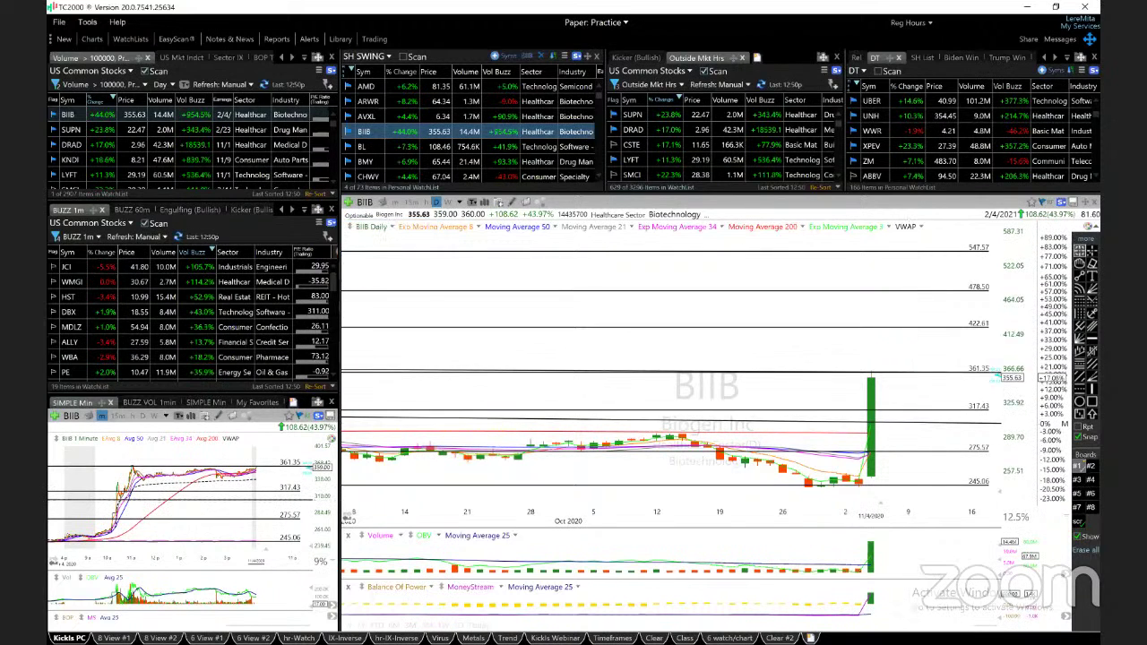
{"action": "key", "text": "space"}
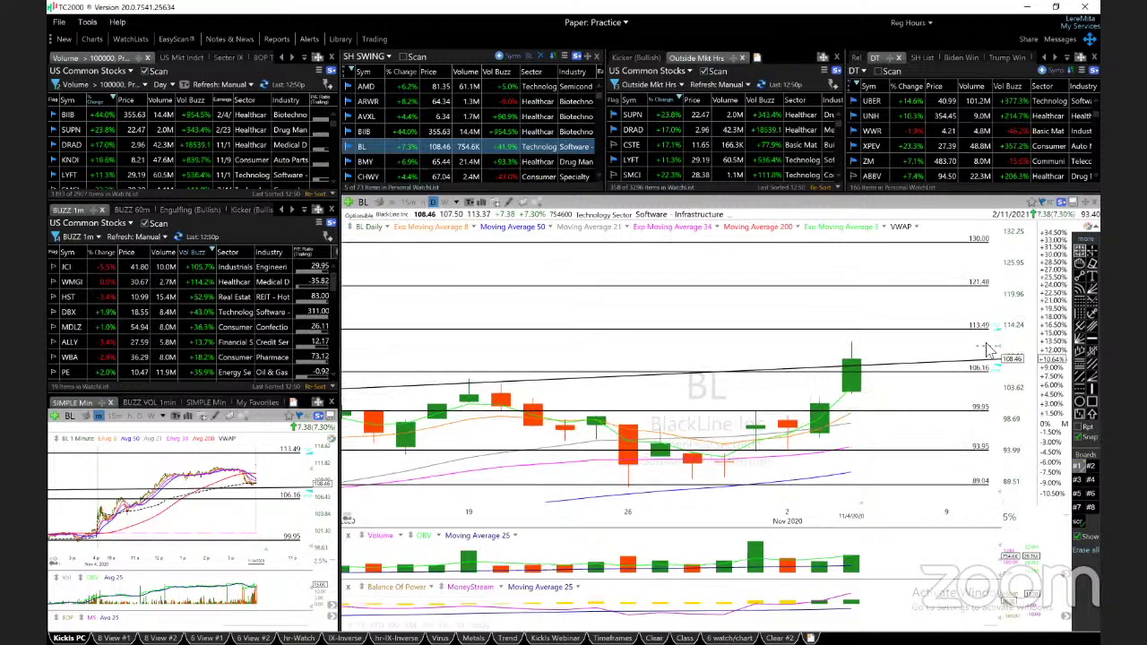
{"action": "scroll", "coordinate": [892, 403], "scroll_direction": "down", "scroll_amount": 3}
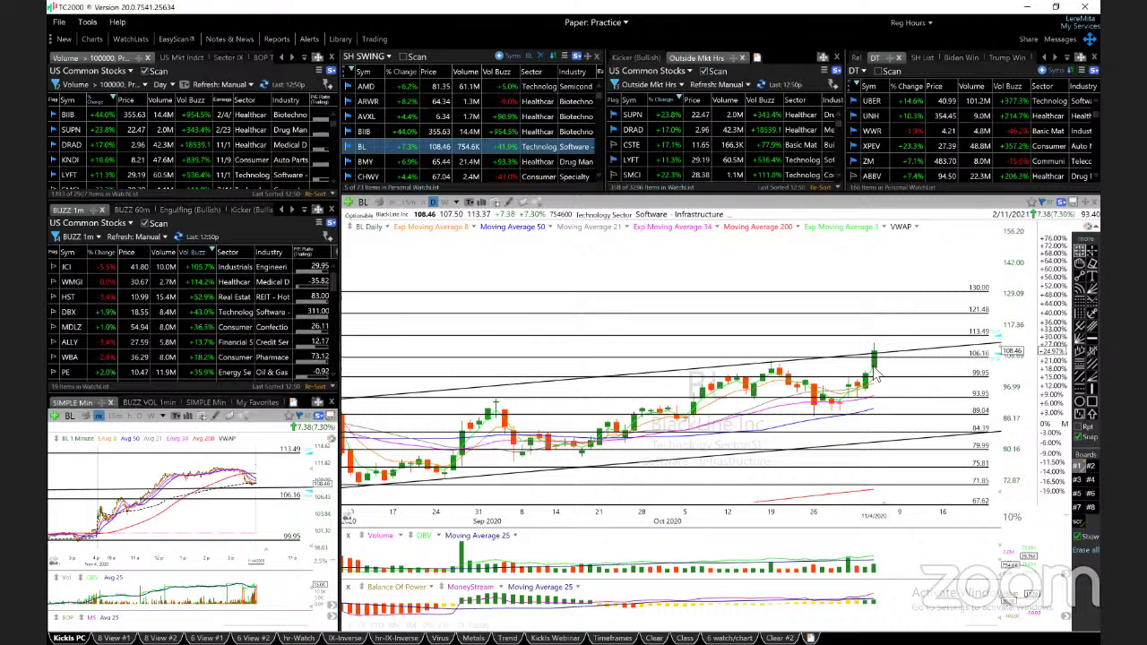
- Inspect BlackLine's 11/4/20 and 11/3/20 daily candle values
{"action": "left_click", "coordinate": [876, 375]}
{"action": "left_click", "coordinate": [876, 375]}
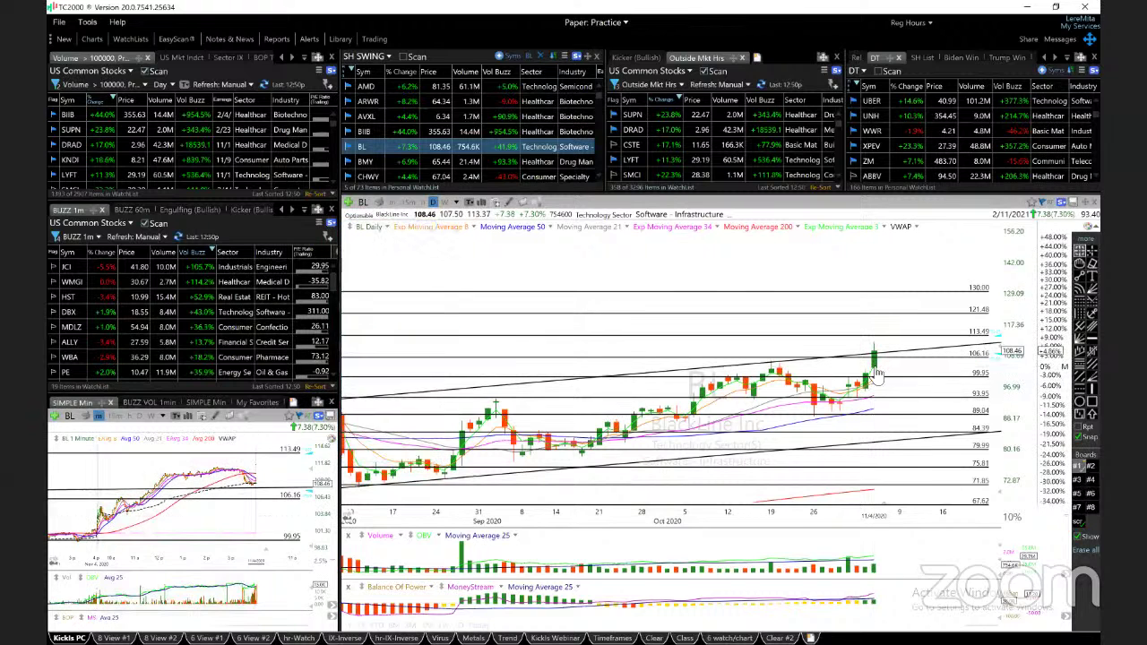
{"action": "scroll", "coordinate": [876, 375], "scroll_direction": "up", "scroll_amount": 2}
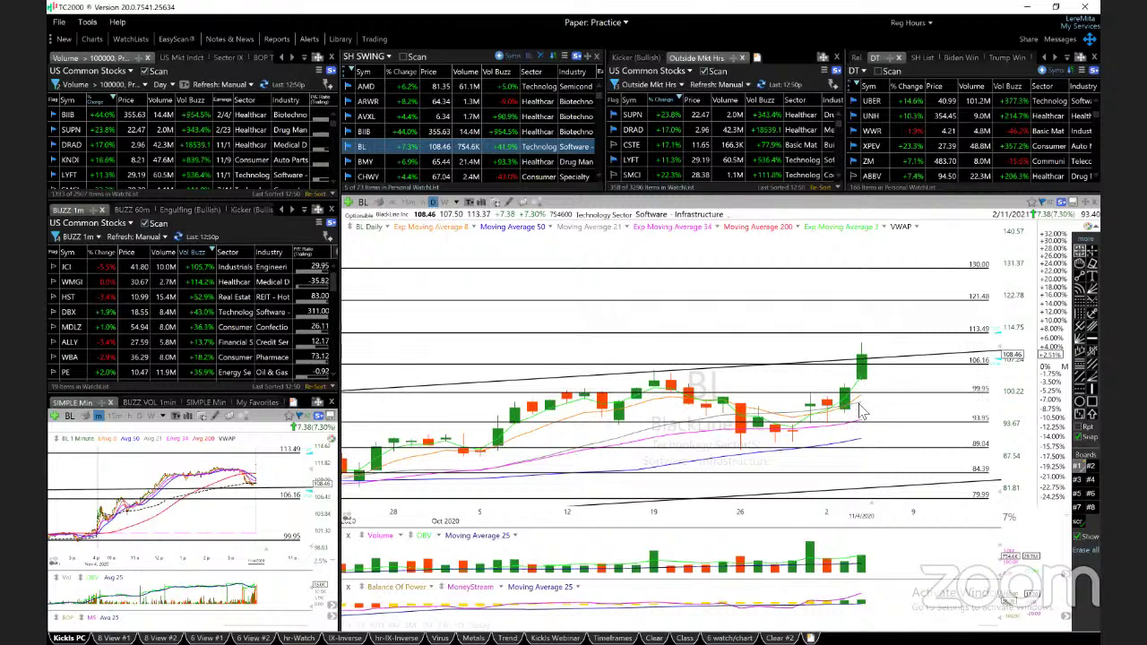
{"action": "left_click", "coordinate": [863, 349]}
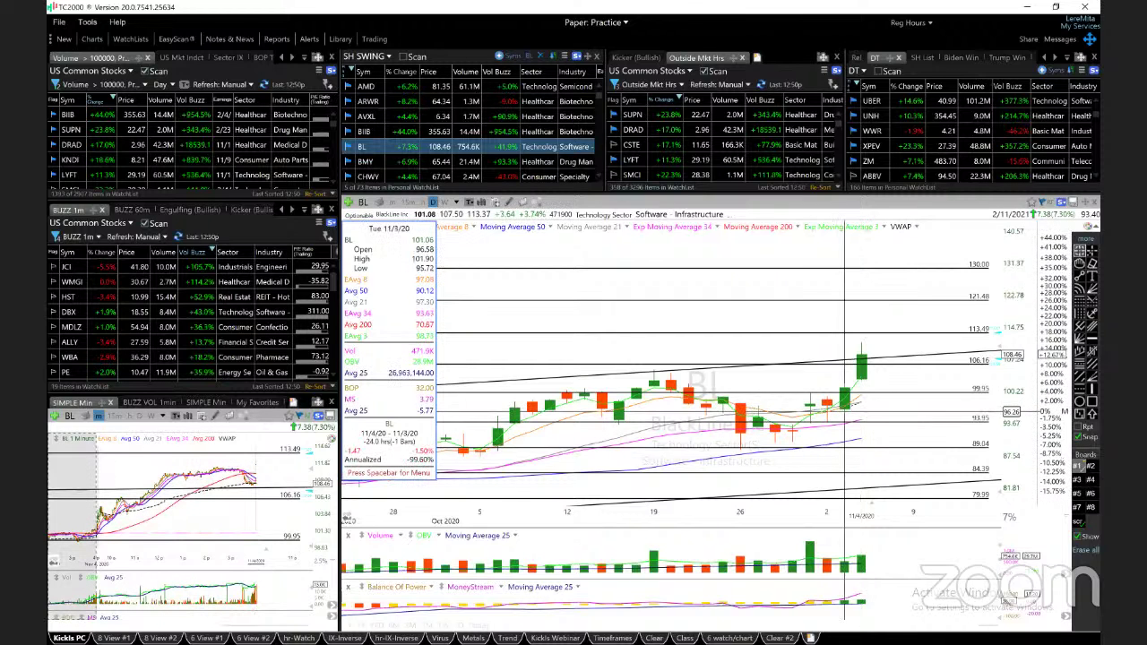
{"action": "left_click", "coordinate": [855, 419]}
{"action": "key", "text": "space"}
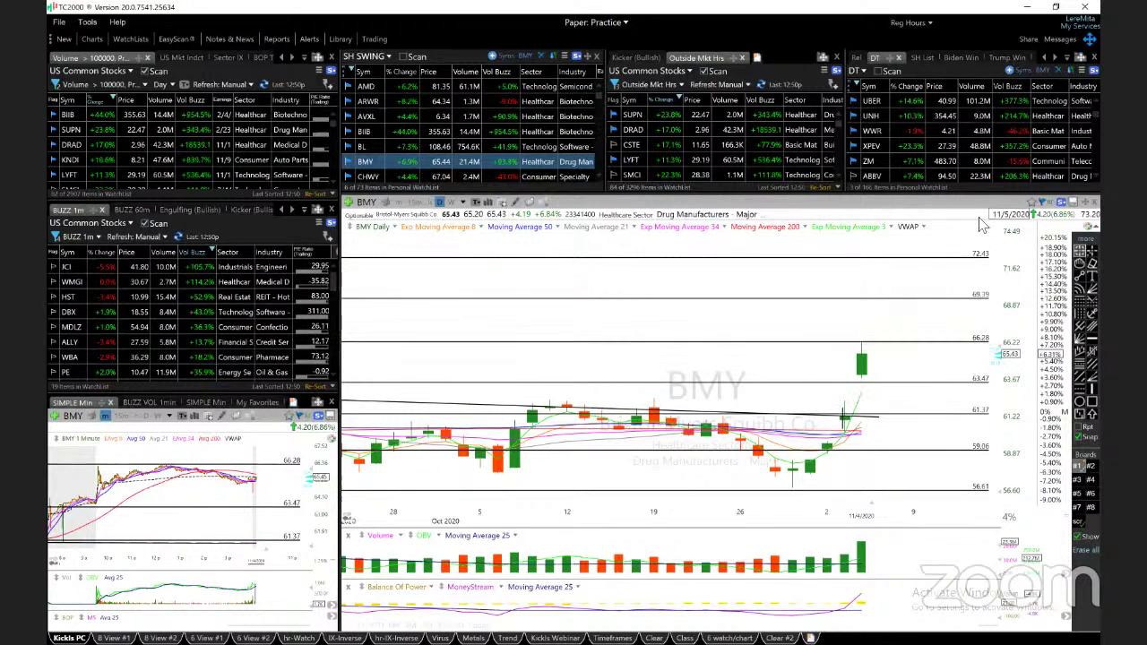
{"action": "scroll", "coordinate": [906, 301], "scroll_direction": "down", "scroll_amount": 3}
{"action": "scroll", "coordinate": [906, 301], "scroll_direction": "down", "scroll_amount": 3}
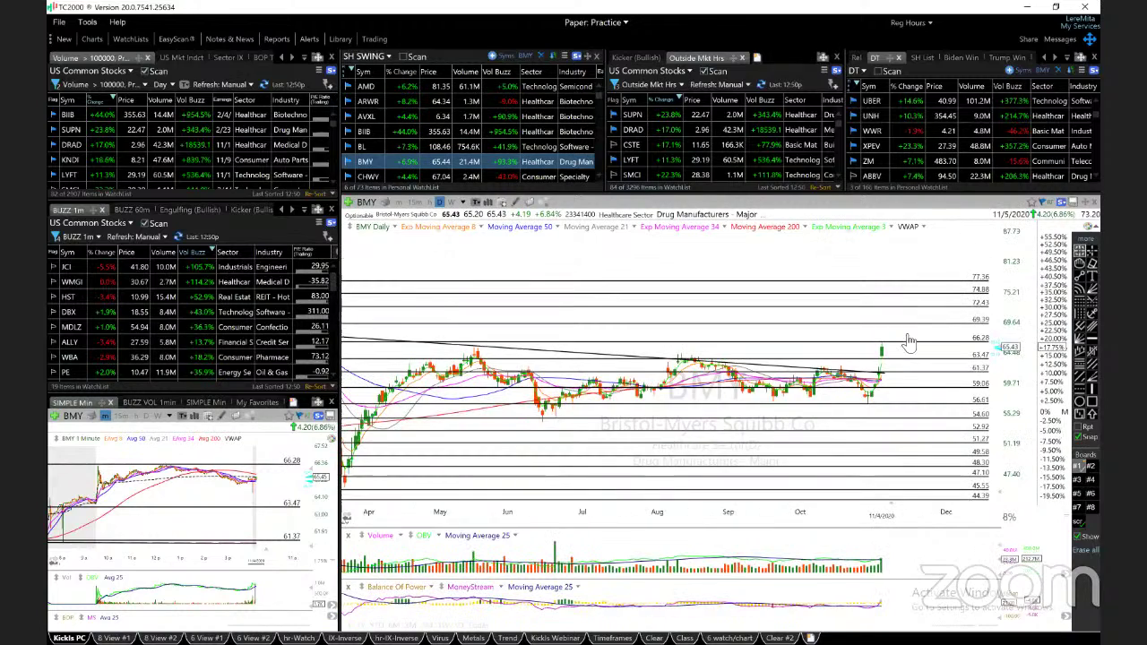
{"action": "scroll", "coordinate": [907, 342], "scroll_direction": "up", "scroll_amount": 3}
{"action": "scroll", "coordinate": [907, 341], "scroll_direction": "up", "scroll_amount": 3}
{"action": "scroll", "coordinate": [908, 342], "scroll_direction": "up", "scroll_amount": 2}
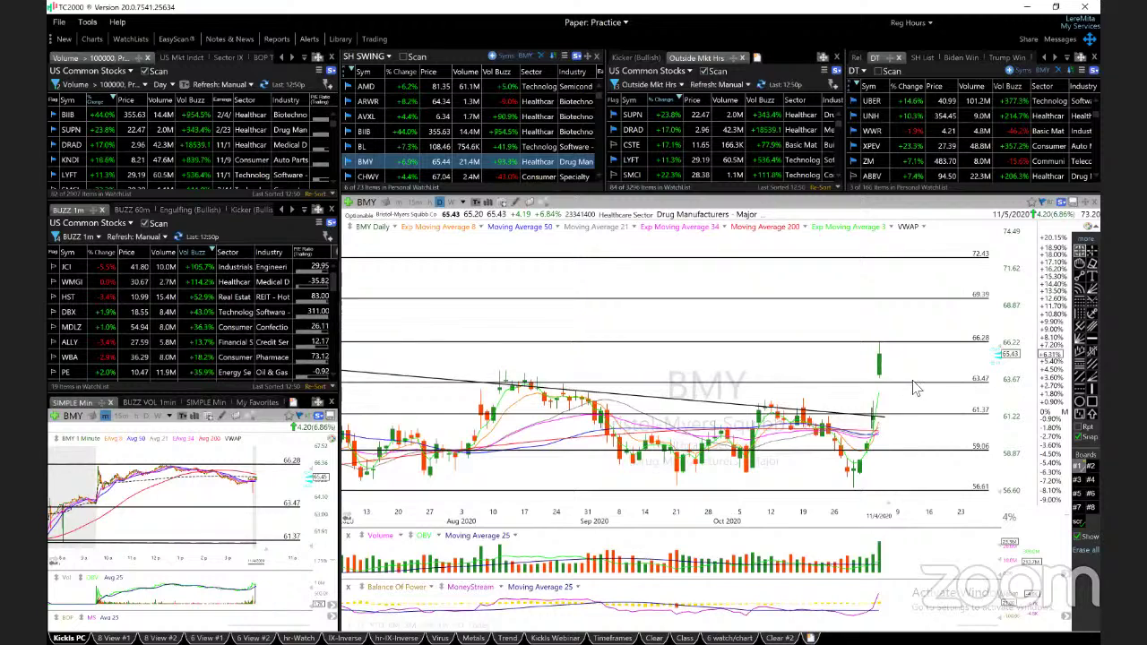
- Load CHWY, check a candle's values, and select the horizontal level near 60.88
{"action": "key", "text": "space"}
{"action": "scroll", "coordinate": [850, 430], "scroll_direction": "up", "scroll_amount": 3}
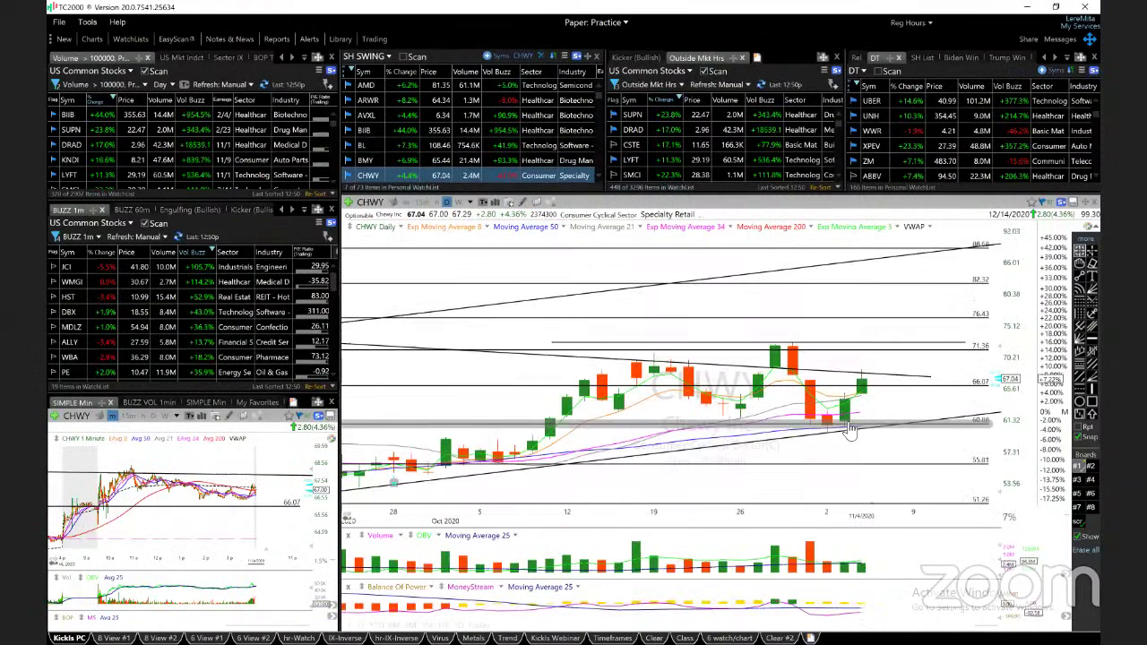
{"action": "scroll", "coordinate": [850, 430], "scroll_direction": "down", "scroll_amount": 2}
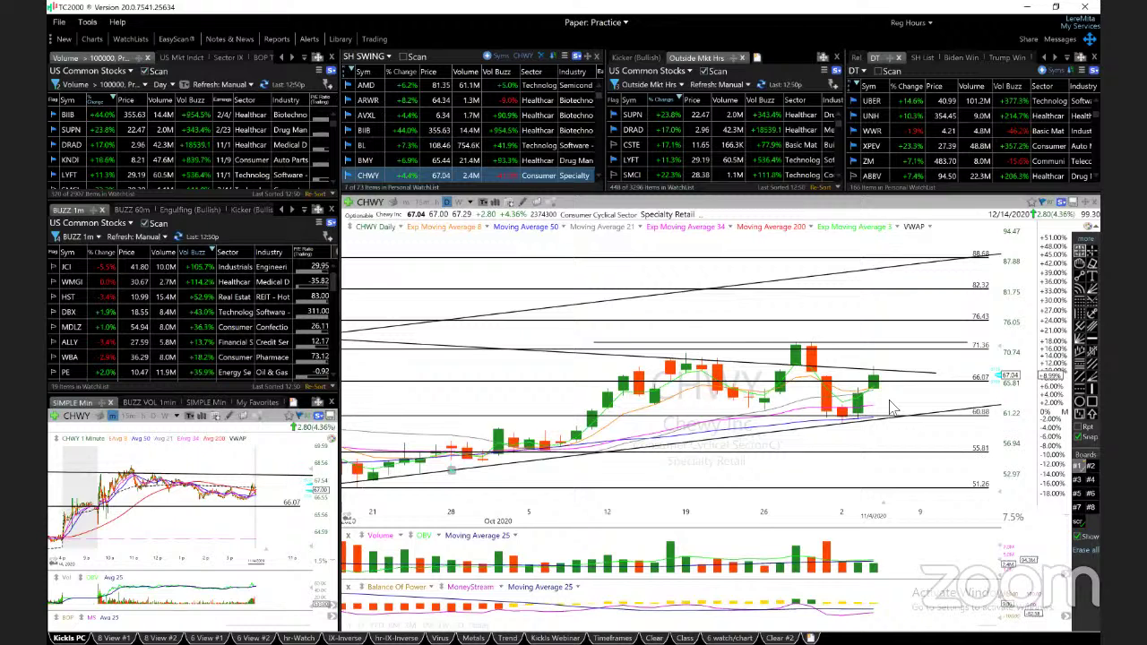
{"action": "scroll", "coordinate": [892, 408], "scroll_direction": "down", "scroll_amount": 3}
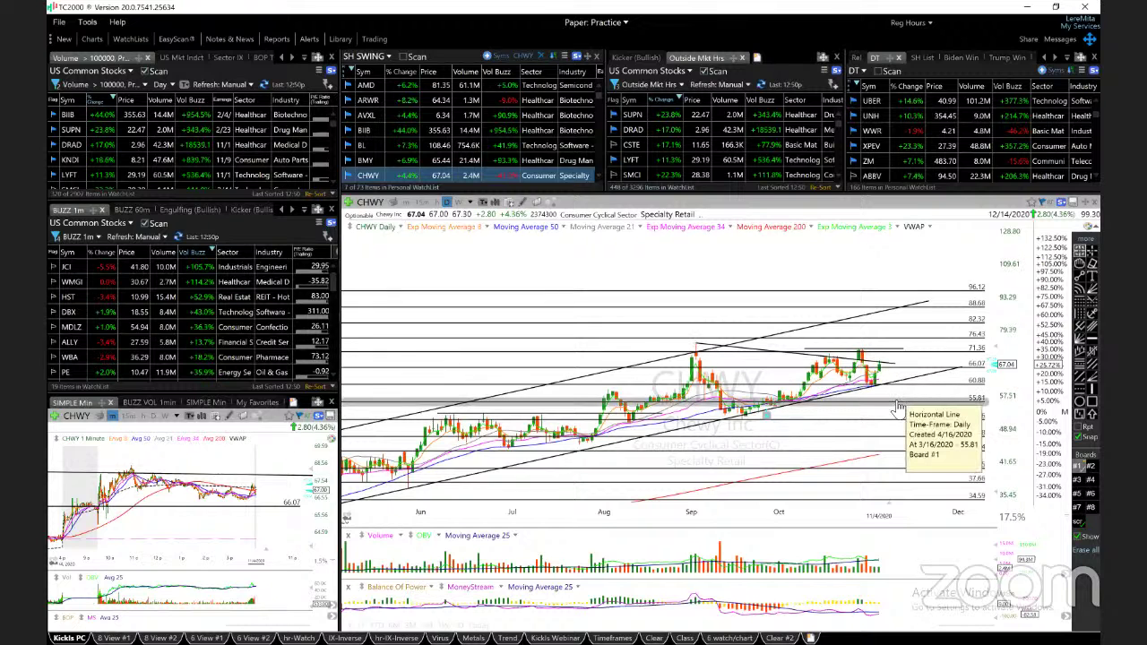
{"action": "scroll", "coordinate": [899, 408], "scroll_direction": "up", "scroll_amount": 3}
{"action": "scroll", "coordinate": [899, 408], "scroll_direction": "up", "scroll_amount": 2}
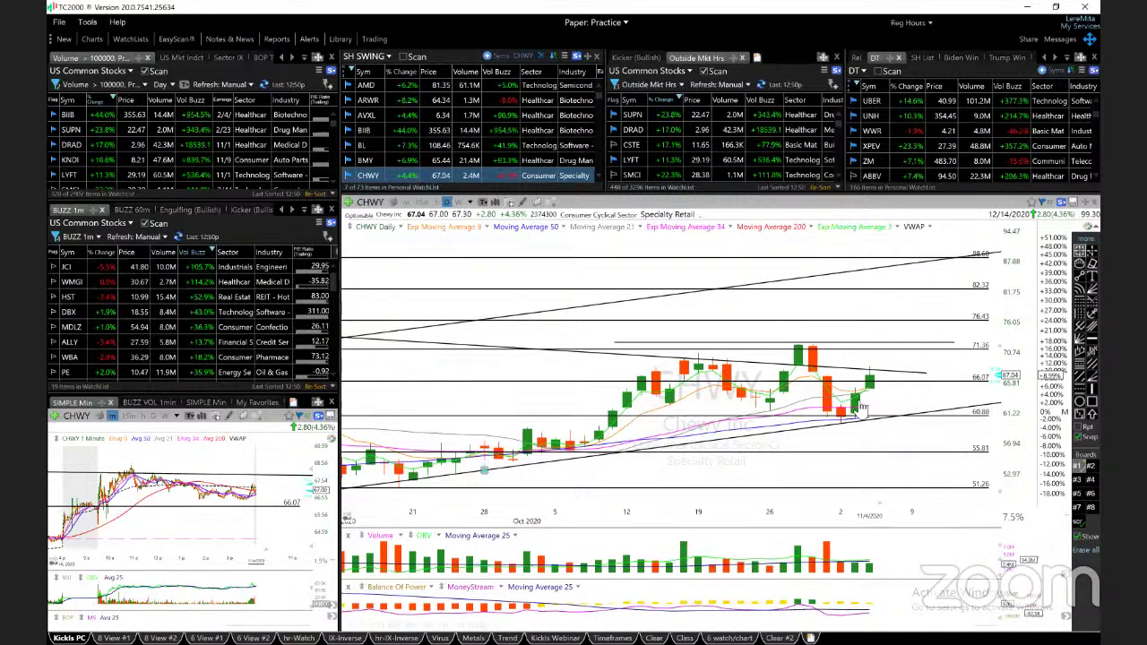
{"action": "left_click", "coordinate": [800, 386]}
{"action": "left_click", "coordinate": [799, 386]}
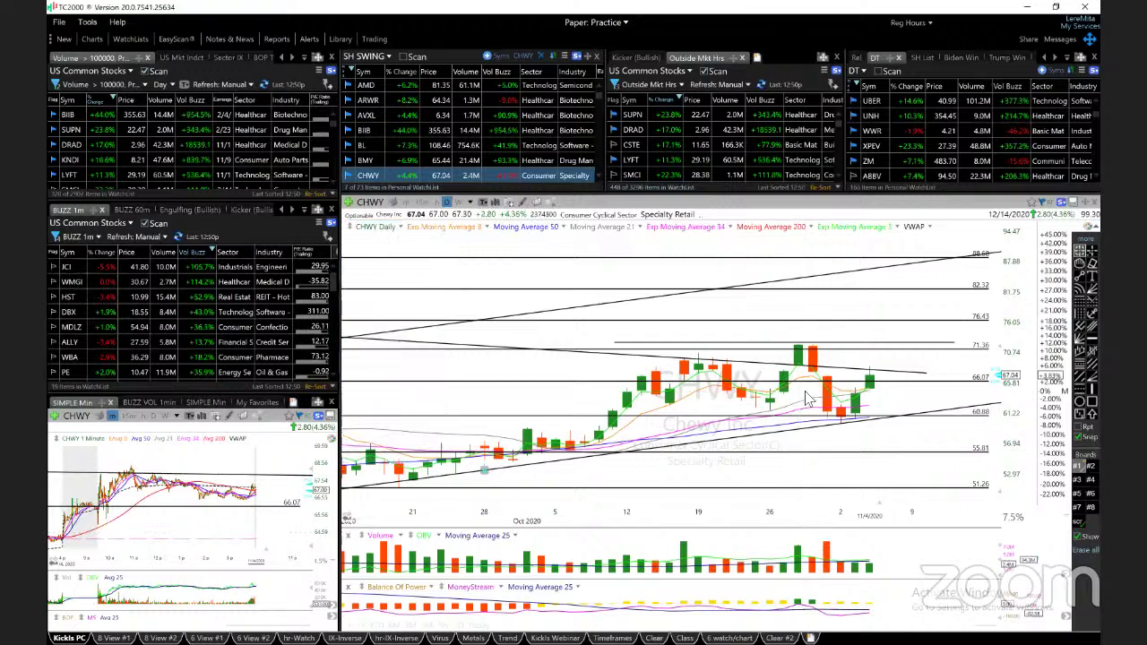
{"action": "left_click", "coordinate": [848, 346]}
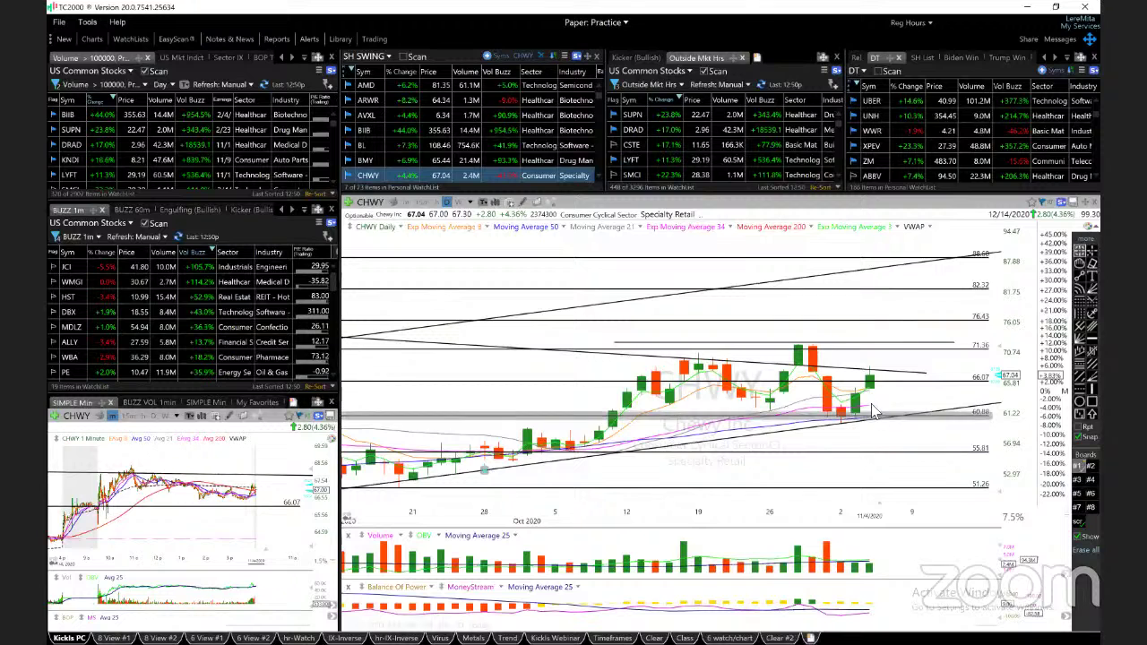
- Check CRSR's latest and Oct 28 candle values, extend its upper trendline, and load CYH
{"action": "key", "text": "space"}
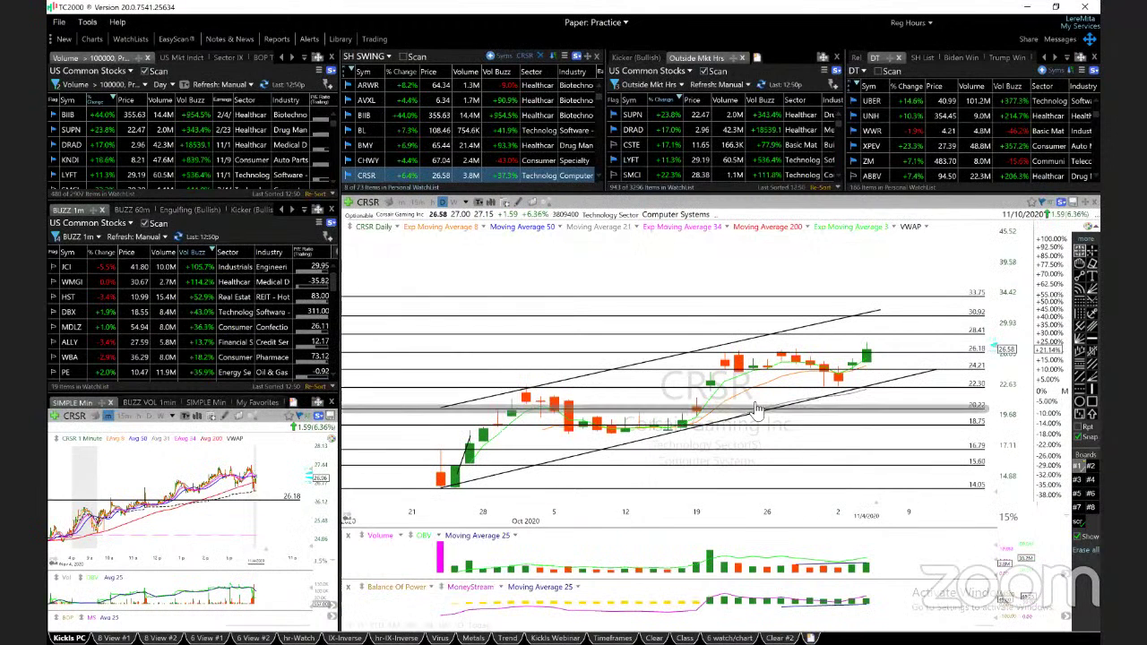
{"action": "scroll", "coordinate": [803, 437], "scroll_direction": "up", "scroll_amount": 2}
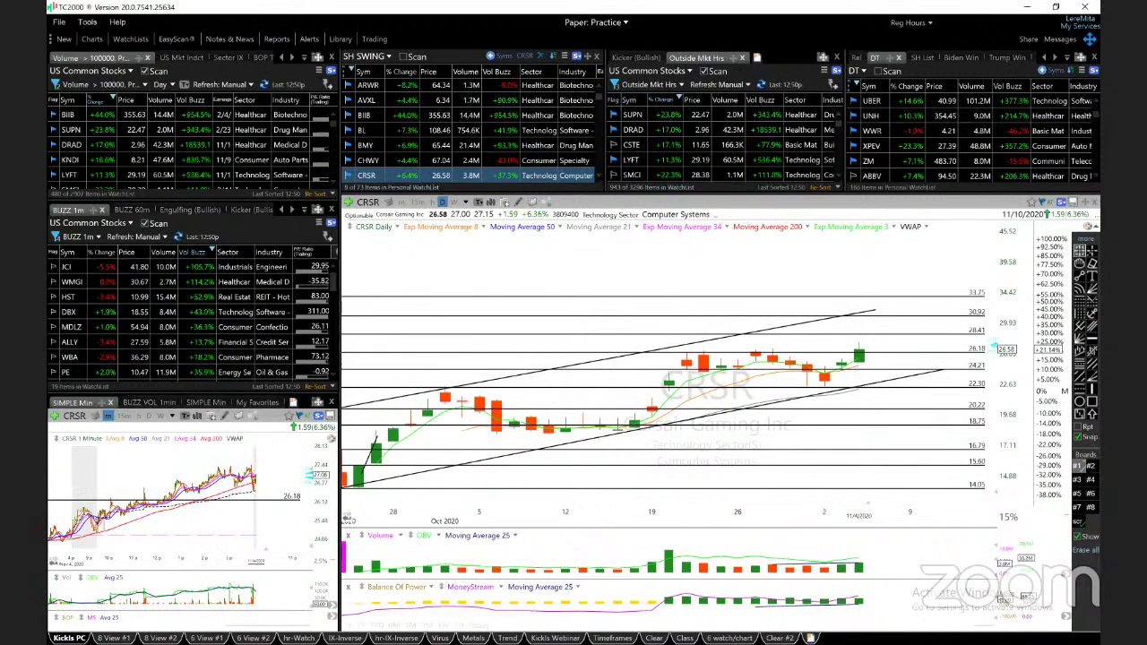
{"action": "left_click", "coordinate": [860, 348]}
{"action": "key", "text": "Escape"}
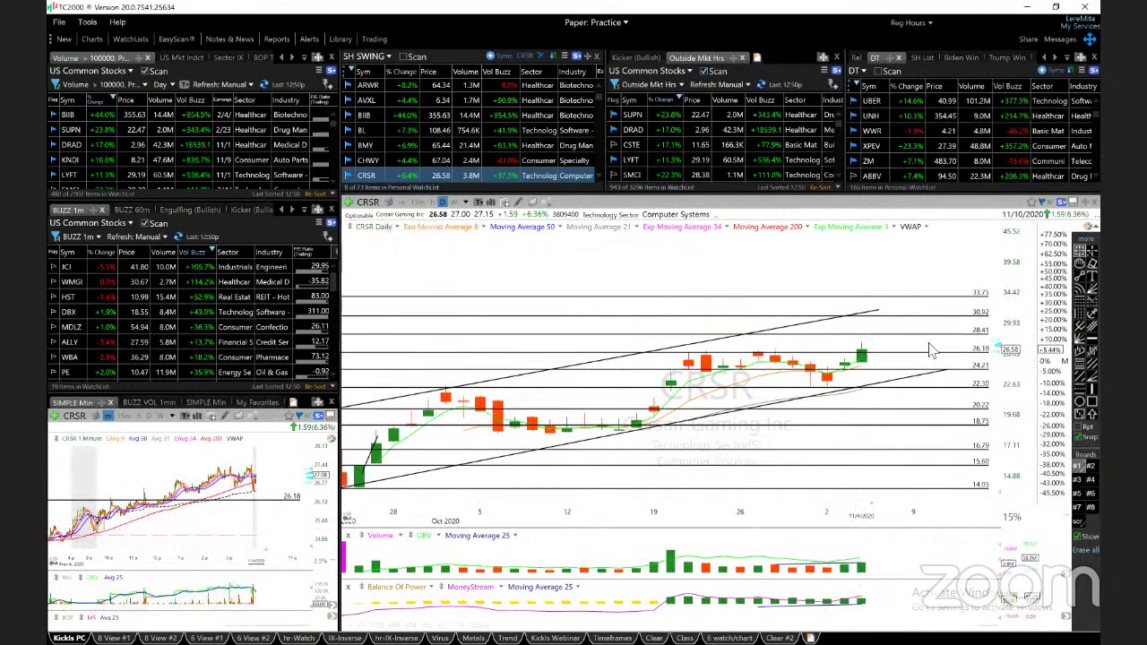
{"action": "left_click", "coordinate": [776, 363]}
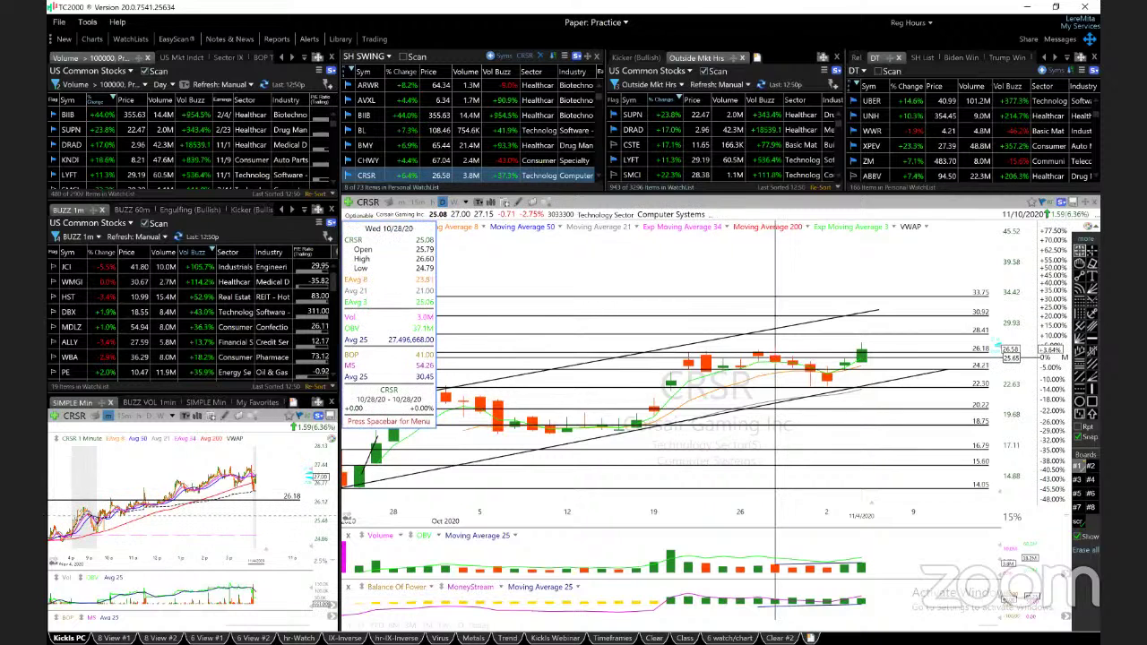
{"action": "key", "text": "Escape"}
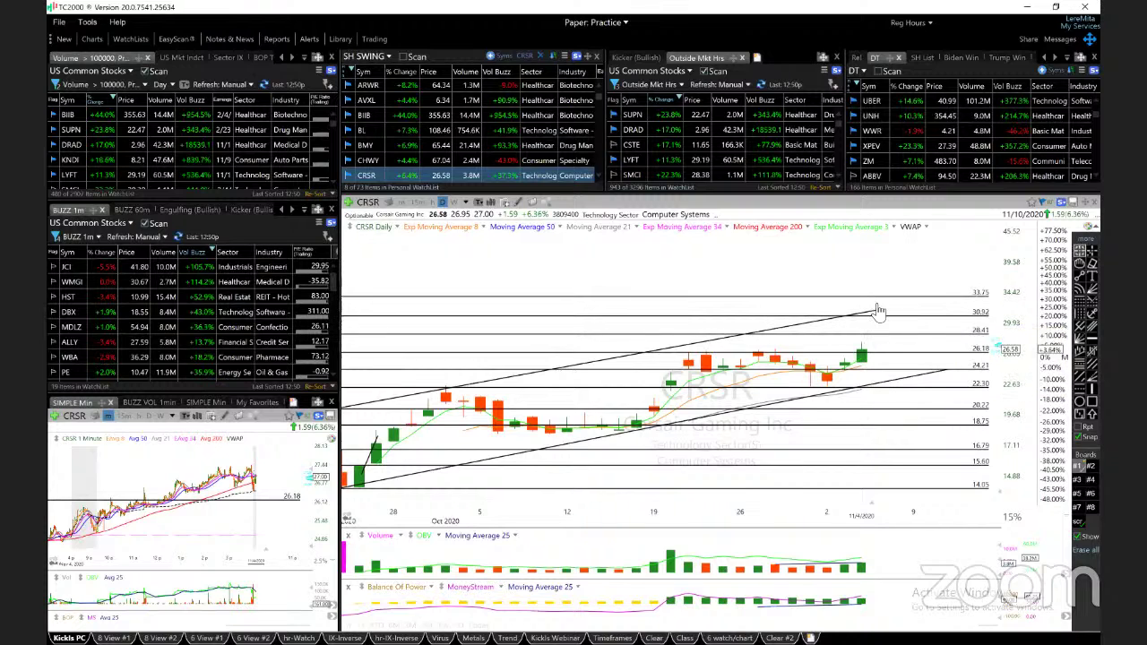
{"action": "left_click_drag", "start_coordinate": [881, 315], "coordinate": [937, 291]}
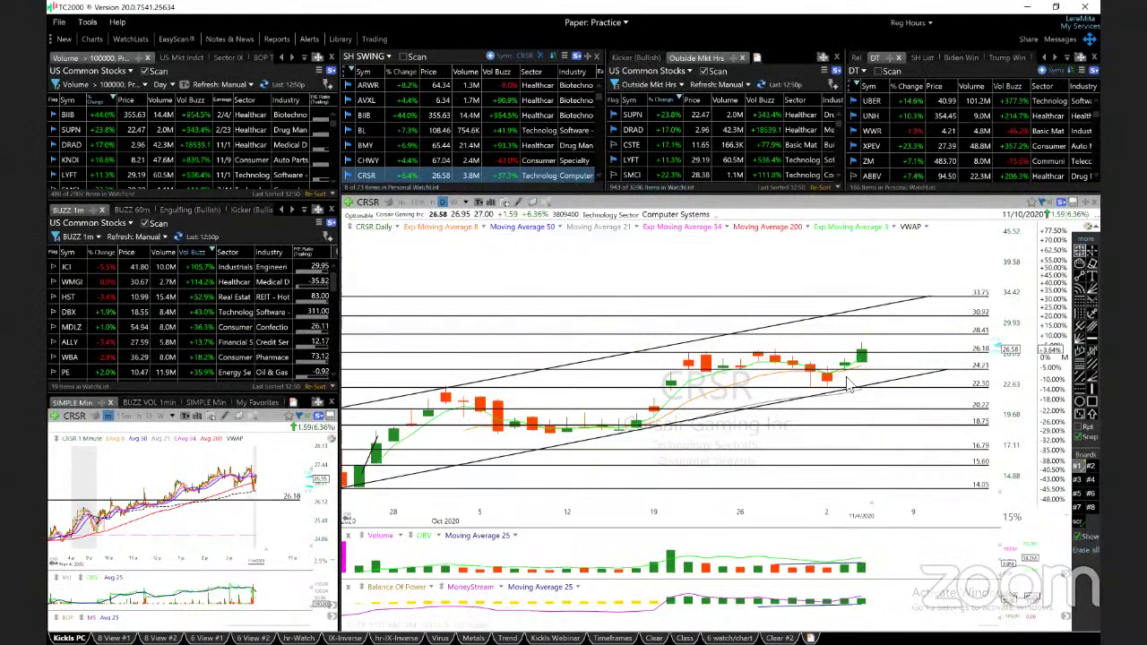
{"action": "key", "text": "space"}
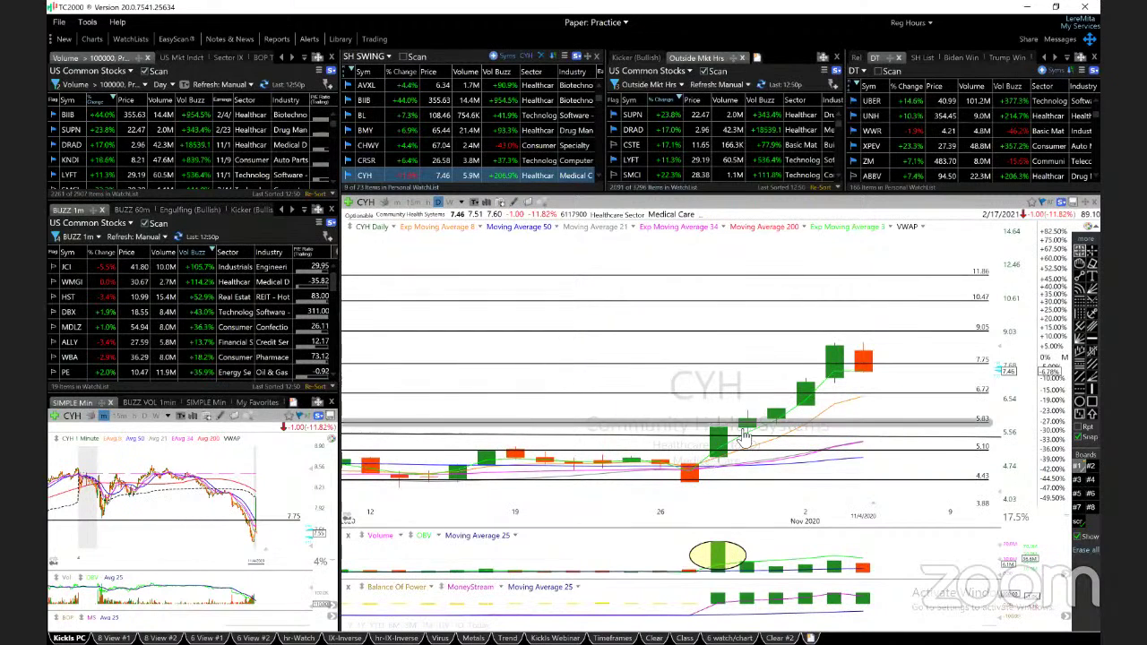
{"action": "left_click", "coordinate": [833, 363]}
{"action": "left_click", "coordinate": [847, 363]}
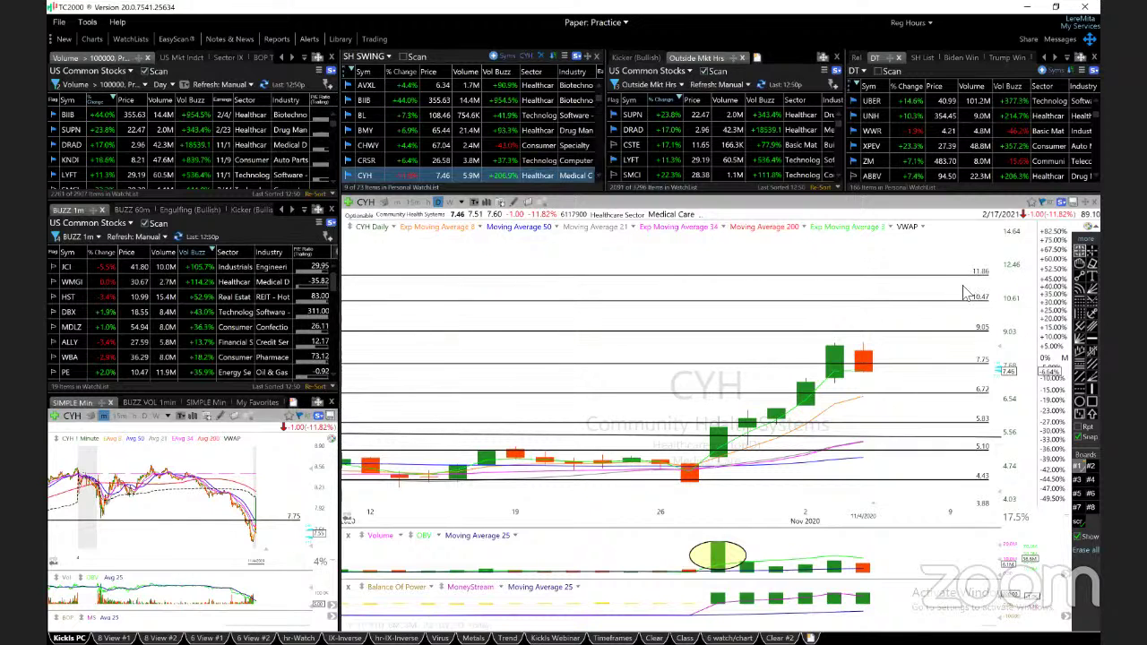
- Load DNLI and compress its price scale to show more levels
{"action": "key", "text": "space"}
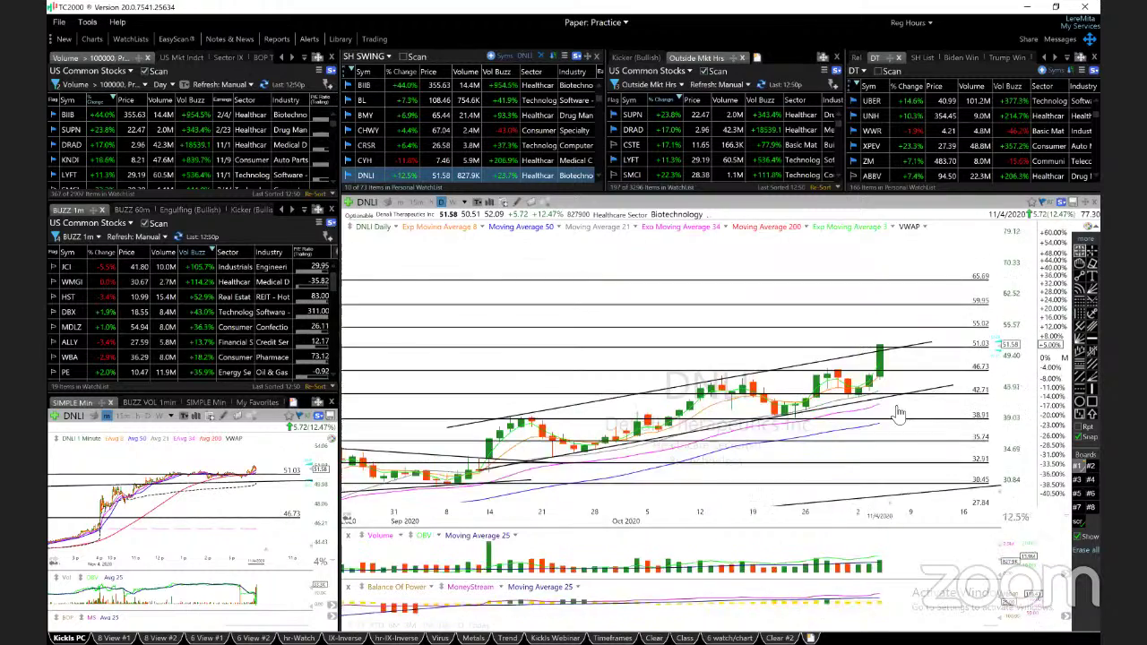
{"action": "scroll", "coordinate": [899, 412], "scroll_direction": "down", "scroll_amount": 2}
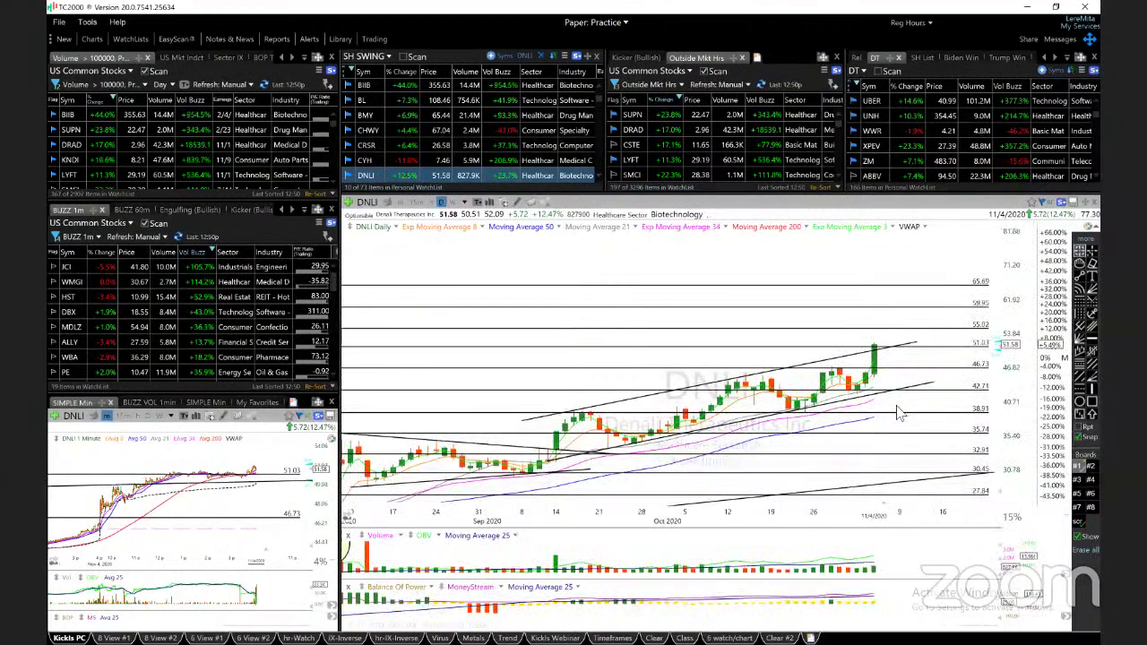
{"action": "left_click_drag", "start_coordinate": [995, 345], "coordinate": [995, 300]}
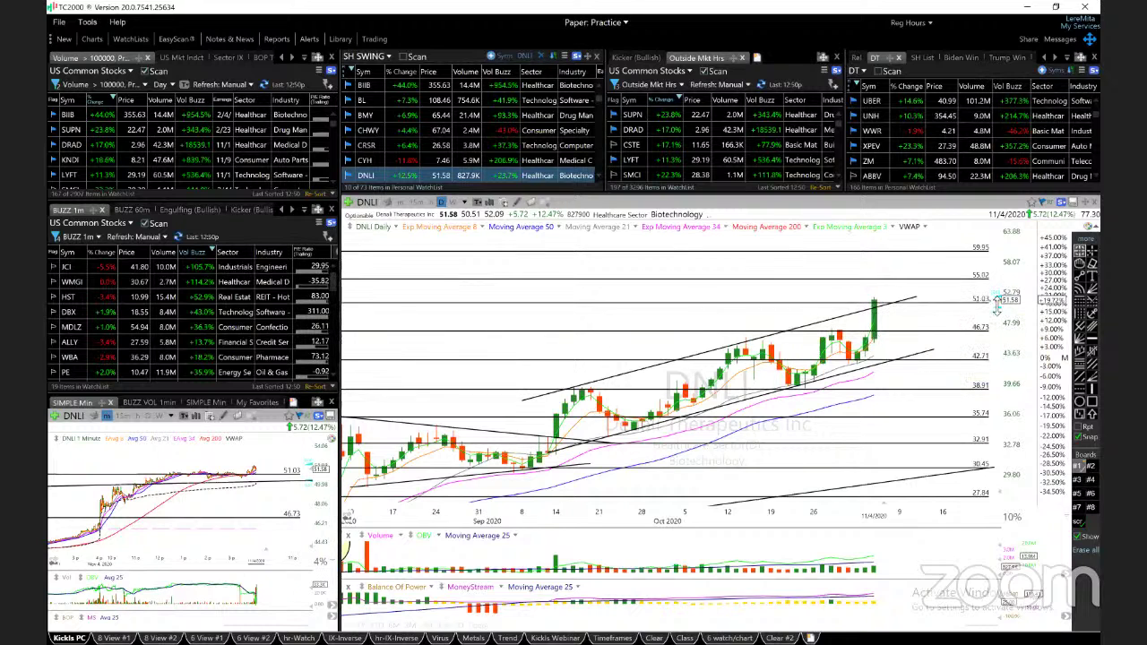
{"action": "left_click_drag", "start_coordinate": [997, 305], "coordinate": [997, 321]}
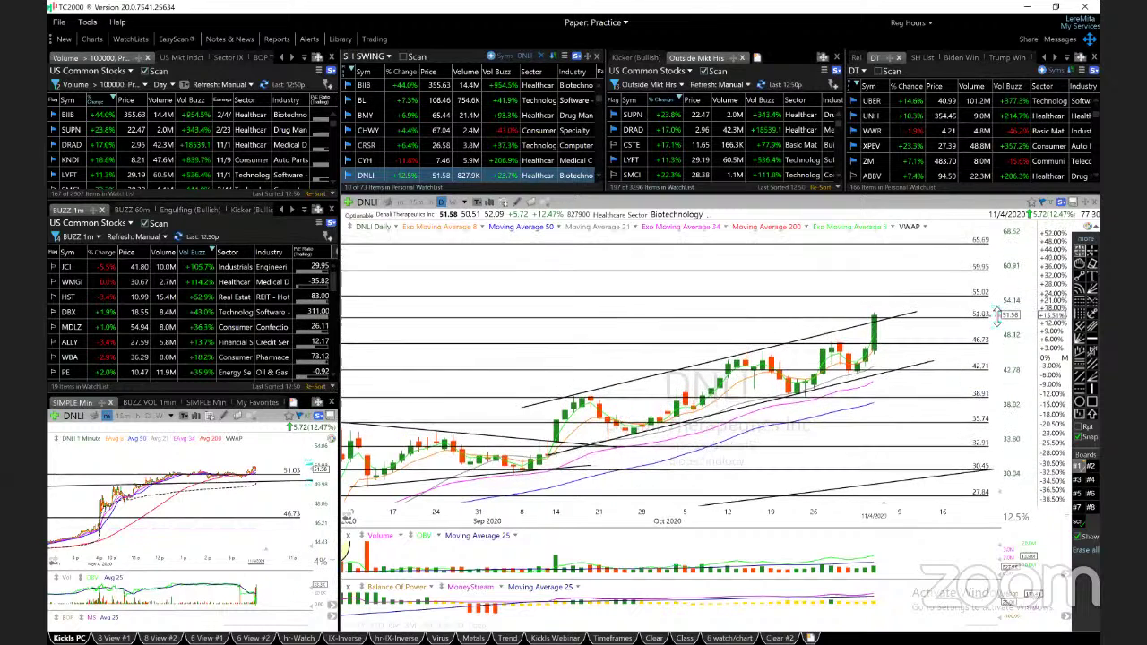
- Add a line parallel to the upper channel trendline near the 65.69 level
{"action": "left_click", "coordinate": [871, 326]}
{"action": "left_click_drag", "start_coordinate": [849, 339], "coordinate": [846, 333]}
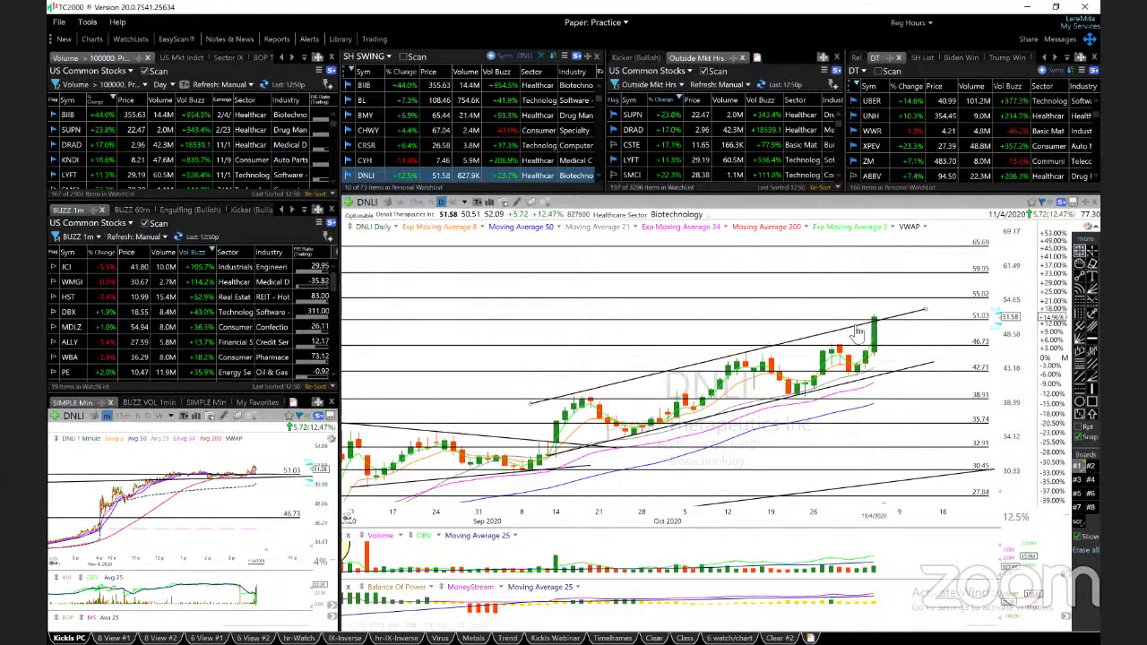
{"action": "right_click", "coordinate": [851, 331]}
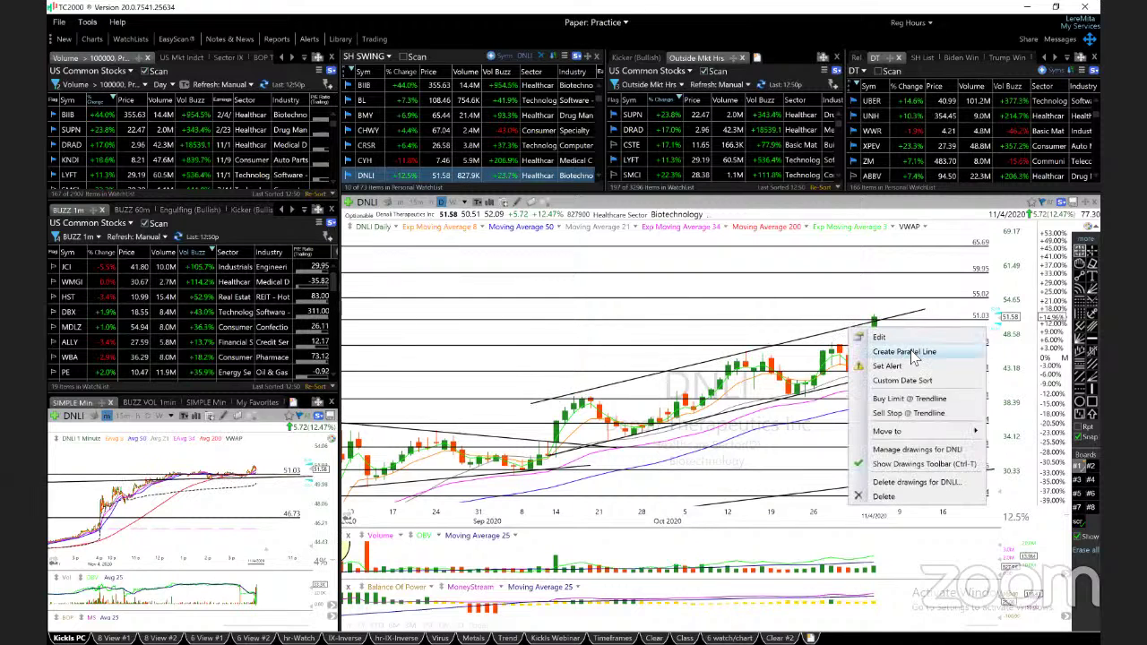
{"action": "left_click", "coordinate": [905, 353]}
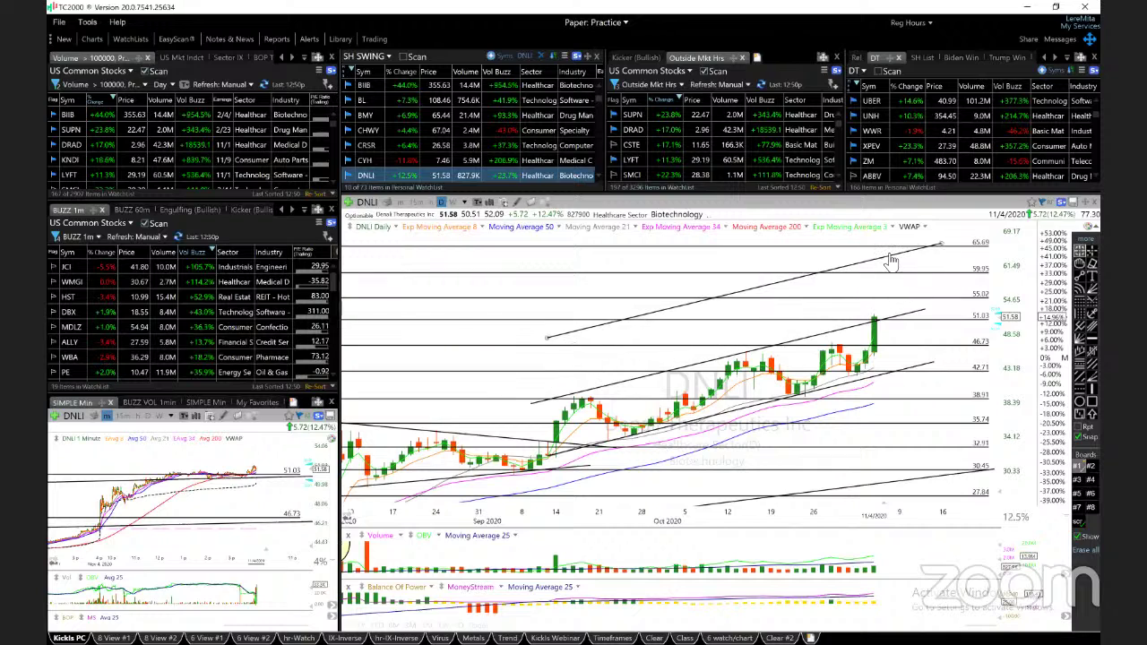
{"action": "left_click", "coordinate": [923, 258]}
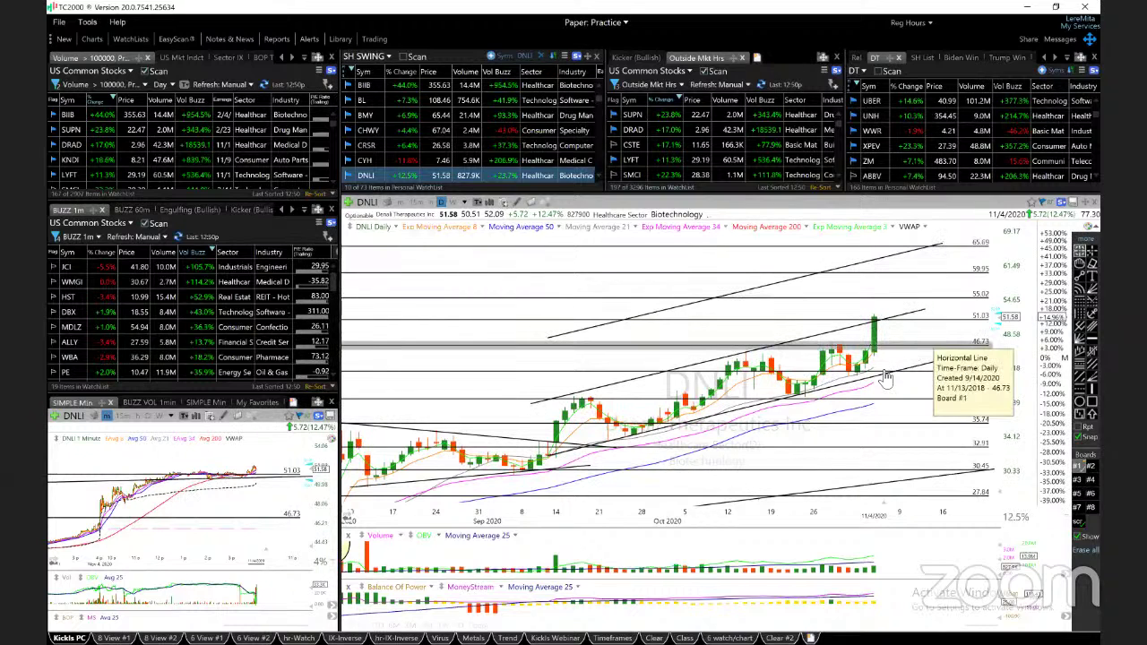
- Load FEYE, compress its price scale, and check the 10/29/20 bar's values
{"action": "key", "text": "space"}
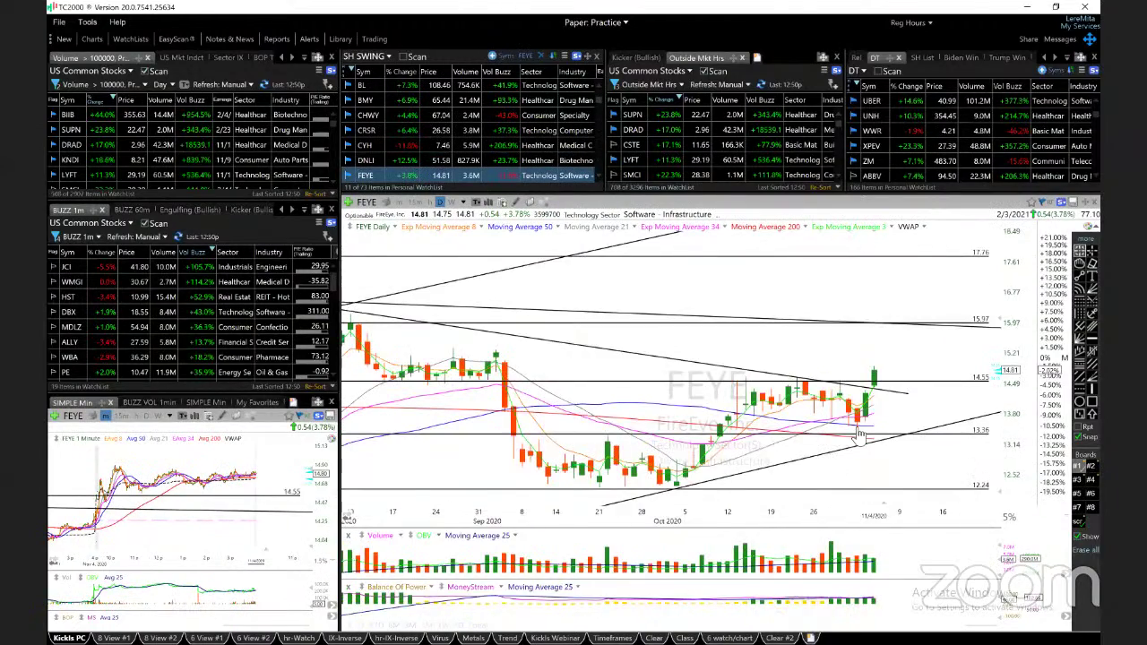
{"action": "scroll", "coordinate": [833, 457], "scroll_direction": "up", "scroll_amount": 1}
{"action": "scroll", "coordinate": [833, 457], "scroll_direction": "down", "scroll_amount": 2}
{"action": "scroll", "coordinate": [627, 430], "scroll_direction": "down", "scroll_amount": 1}
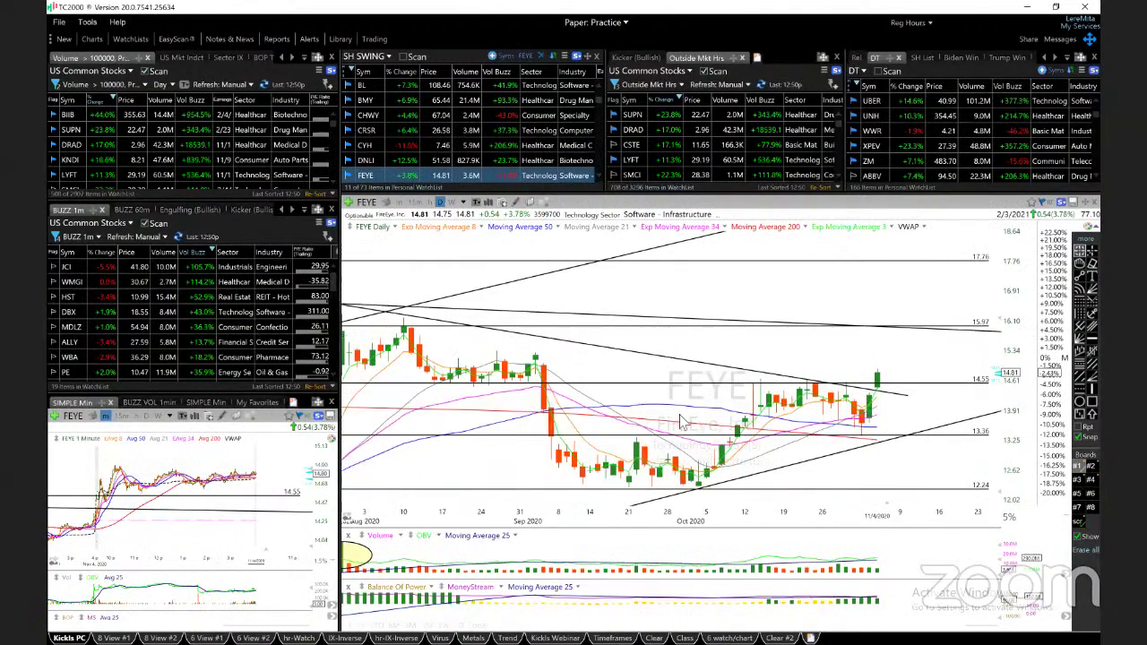
{"action": "scroll", "coordinate": [677, 426], "scroll_direction": "down", "scroll_amount": 2}
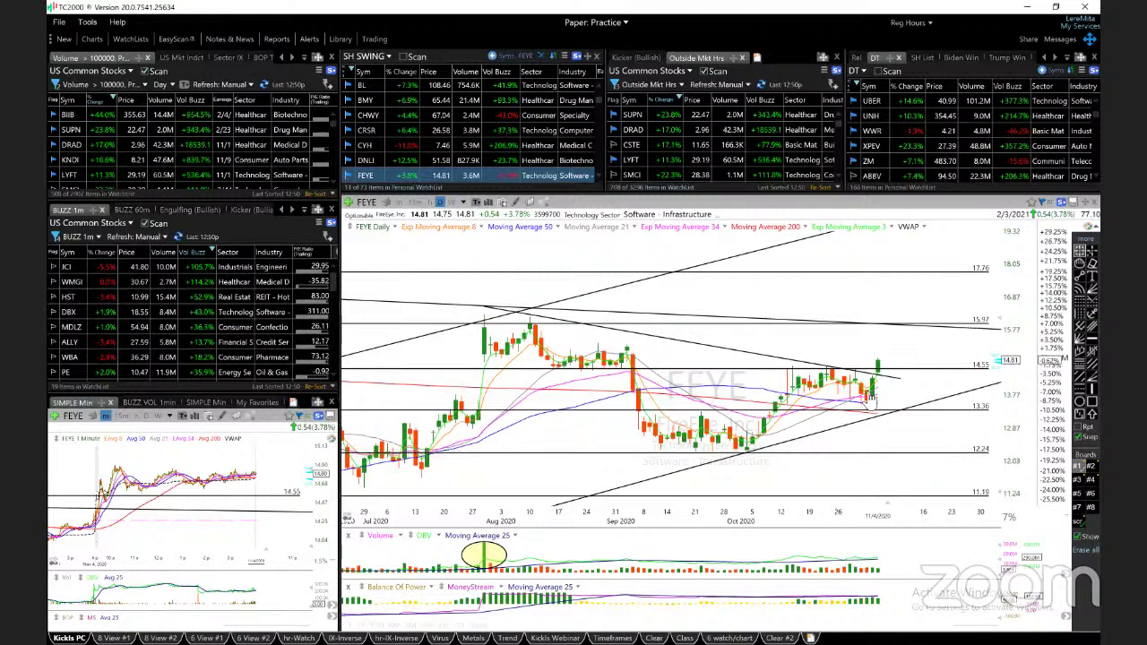
{"action": "scroll", "coordinate": [868, 398], "scroll_direction": "up", "scroll_amount": 3}
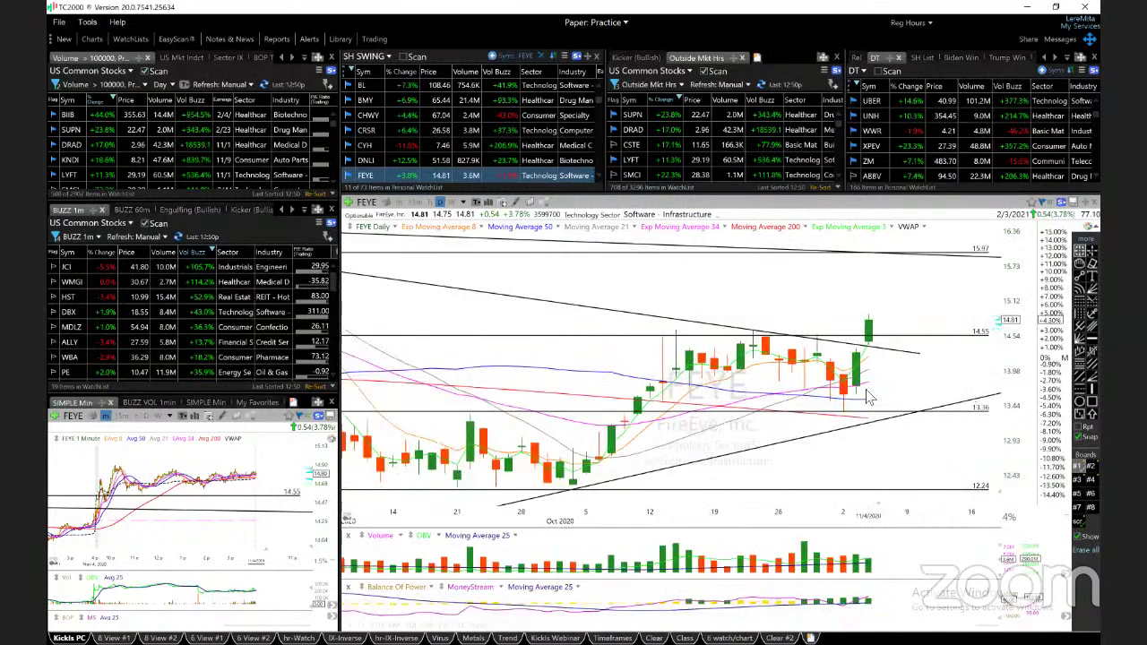
{"action": "scroll", "coordinate": [868, 399], "scroll_direction": "down", "scroll_amount": 4}
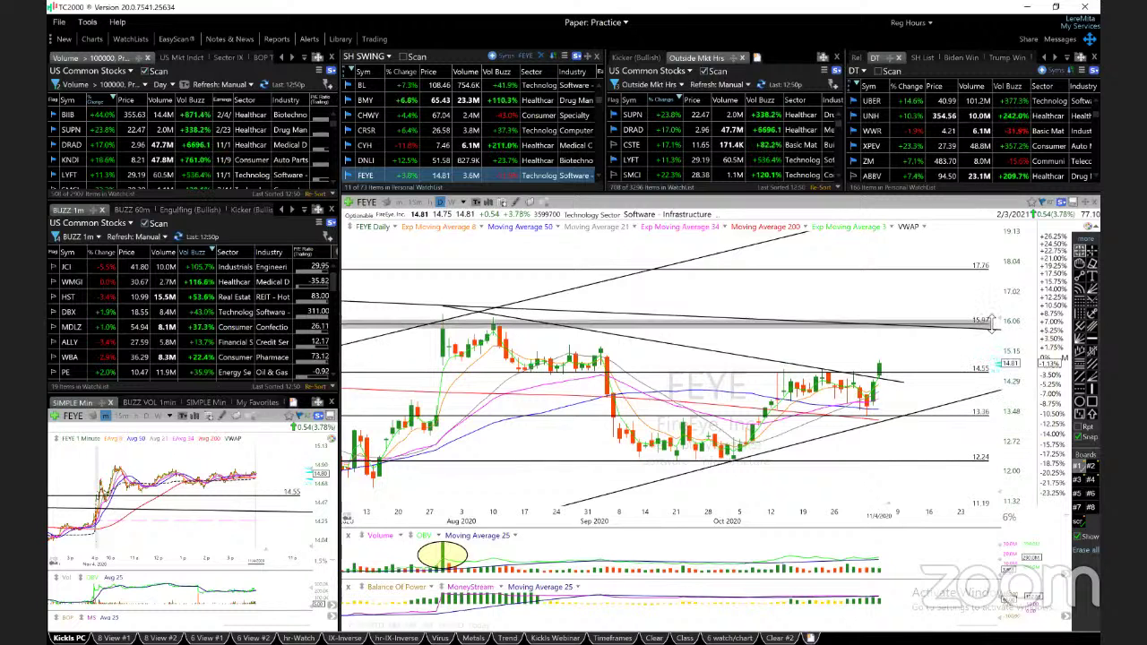
{"action": "left_click_drag", "start_coordinate": [996, 318], "coordinate": [993, 358]}
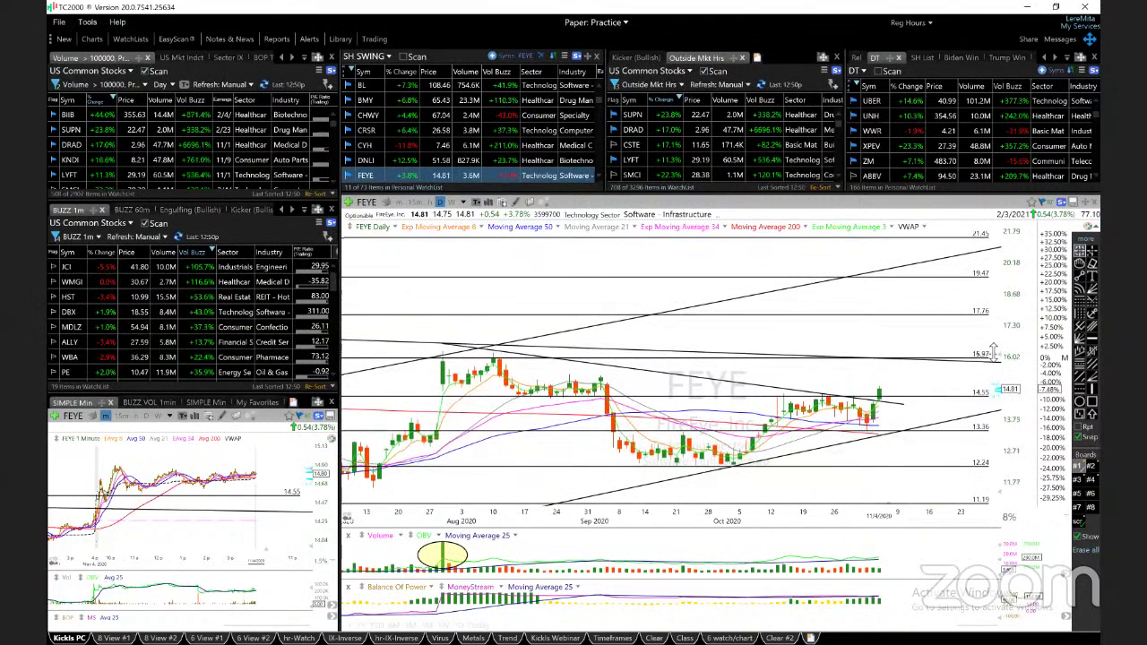
{"action": "left_click", "coordinate": [873, 412]}
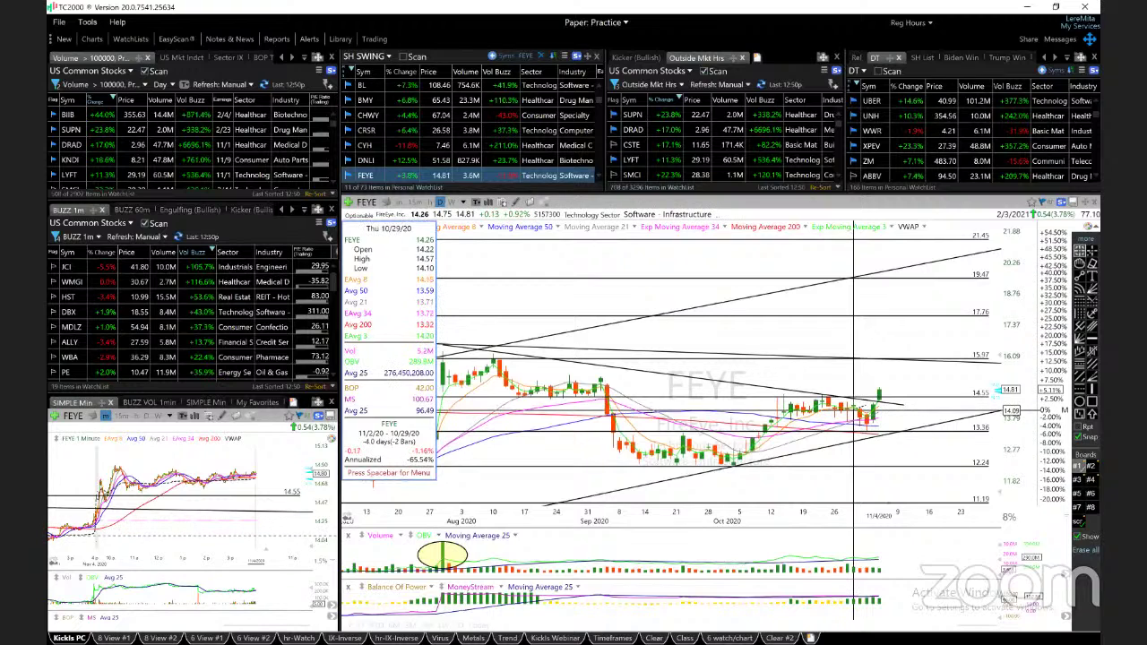
{"action": "left_click", "coordinate": [854, 412]}
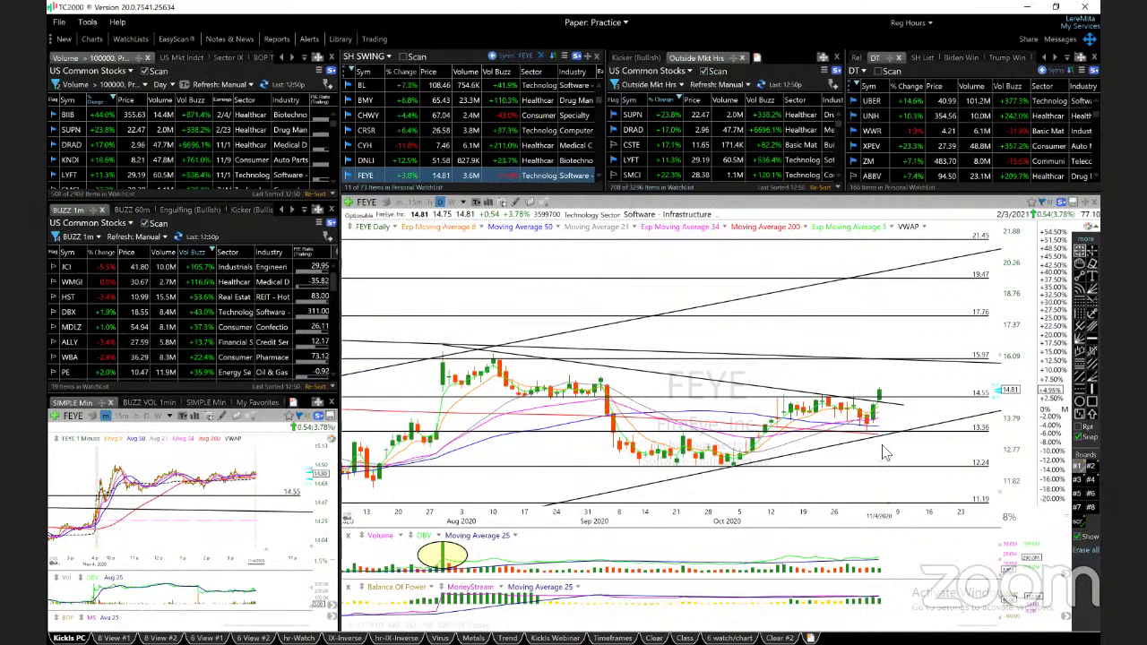
- Load FTCH, stretch its price scale up toward 46.72, and show the 11/4/20 bar's values
{"action": "key", "text": "space"}
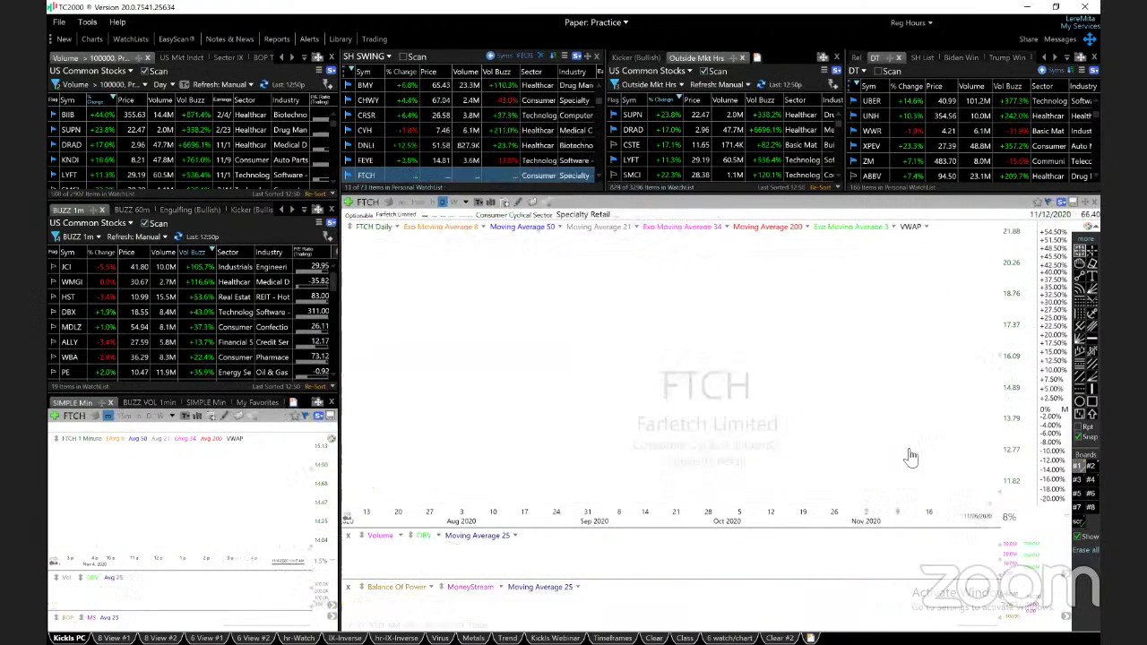
{"action": "scroll", "coordinate": [776, 396], "scroll_direction": "down", "scroll_amount": 1}
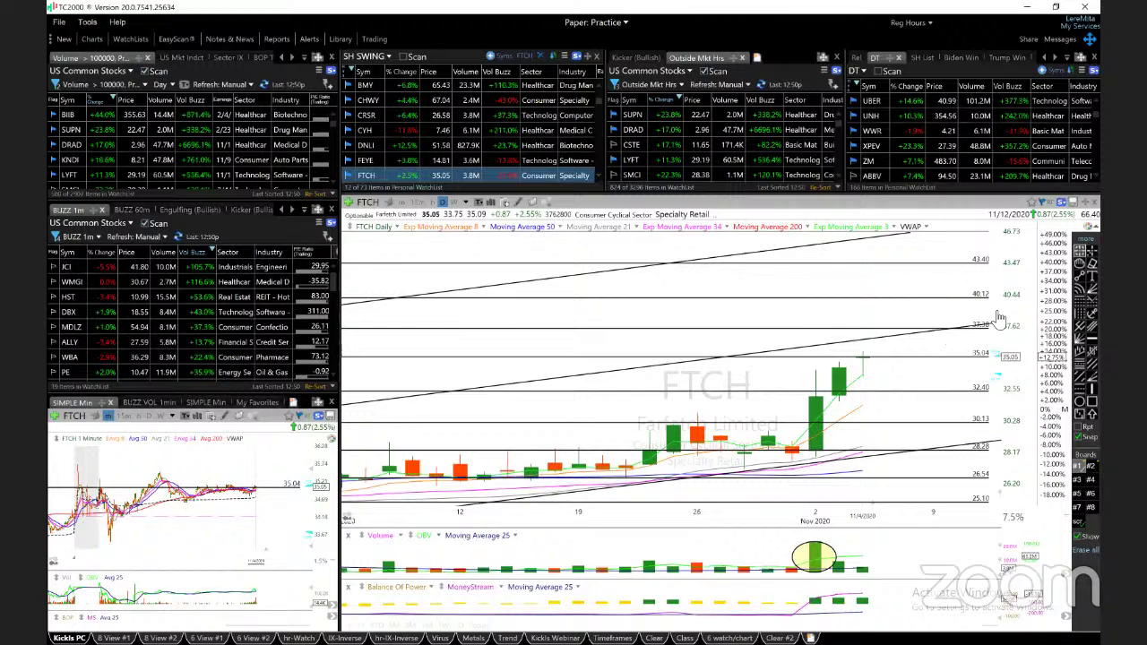
{"action": "left_click_drag", "start_coordinate": [998, 358], "coordinate": [998, 376]}
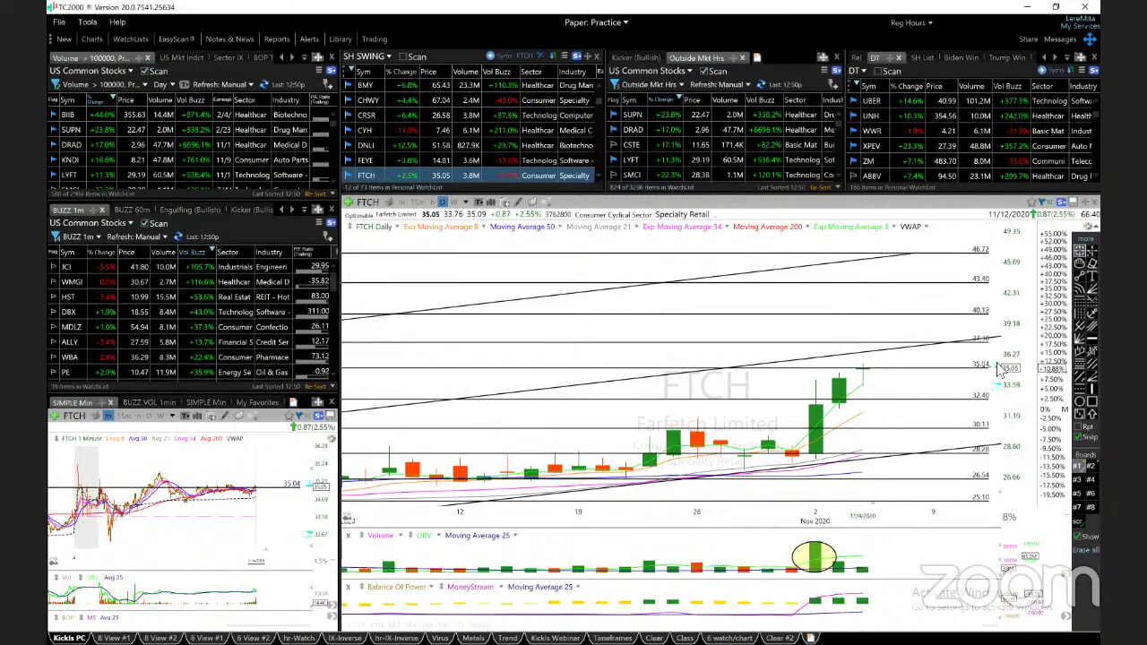
{"action": "left_click", "coordinate": [865, 390]}
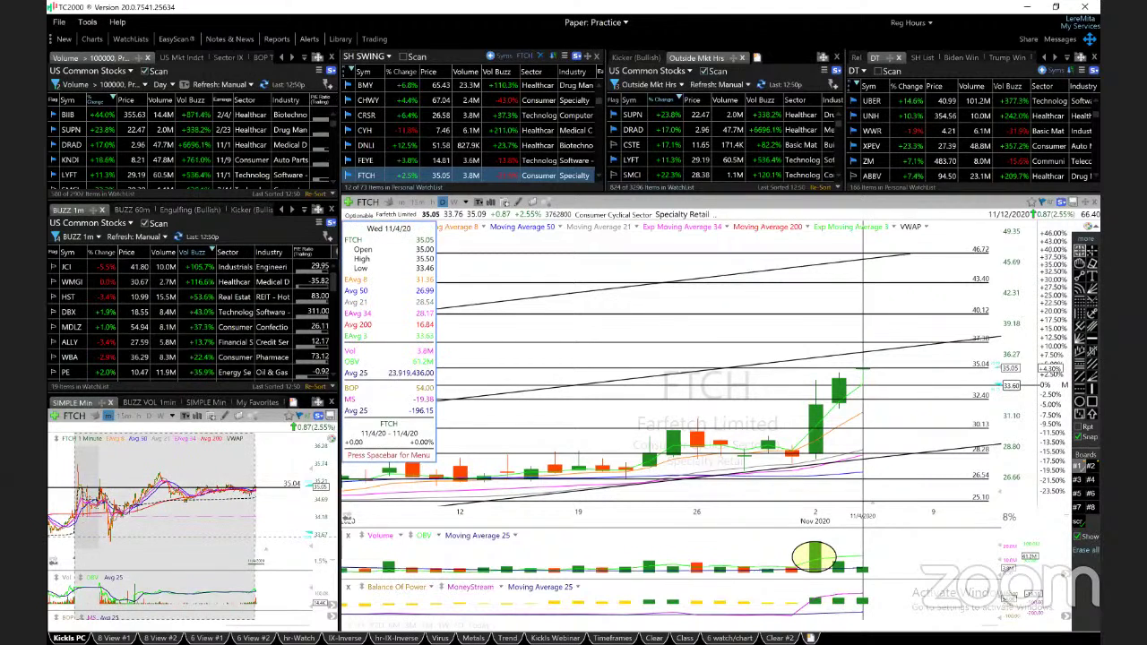
- Dismiss the price readout and advance the watchlist to General Electric (GE)
{"action": "left_click", "coordinate": [867, 392]}
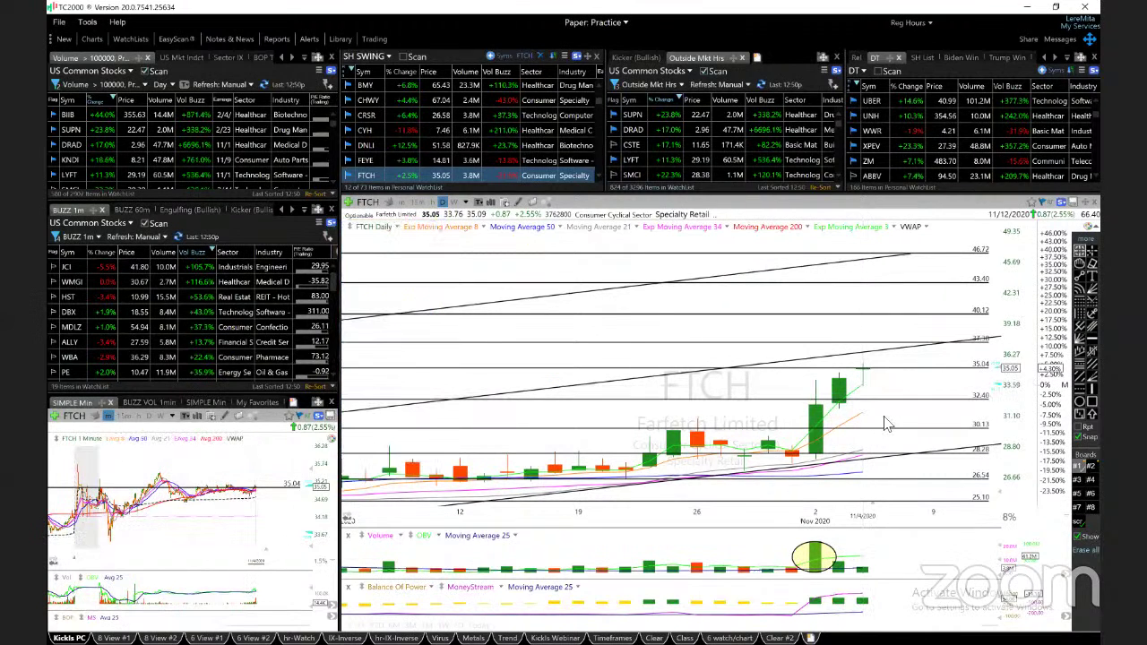
{"action": "key", "text": "space"}
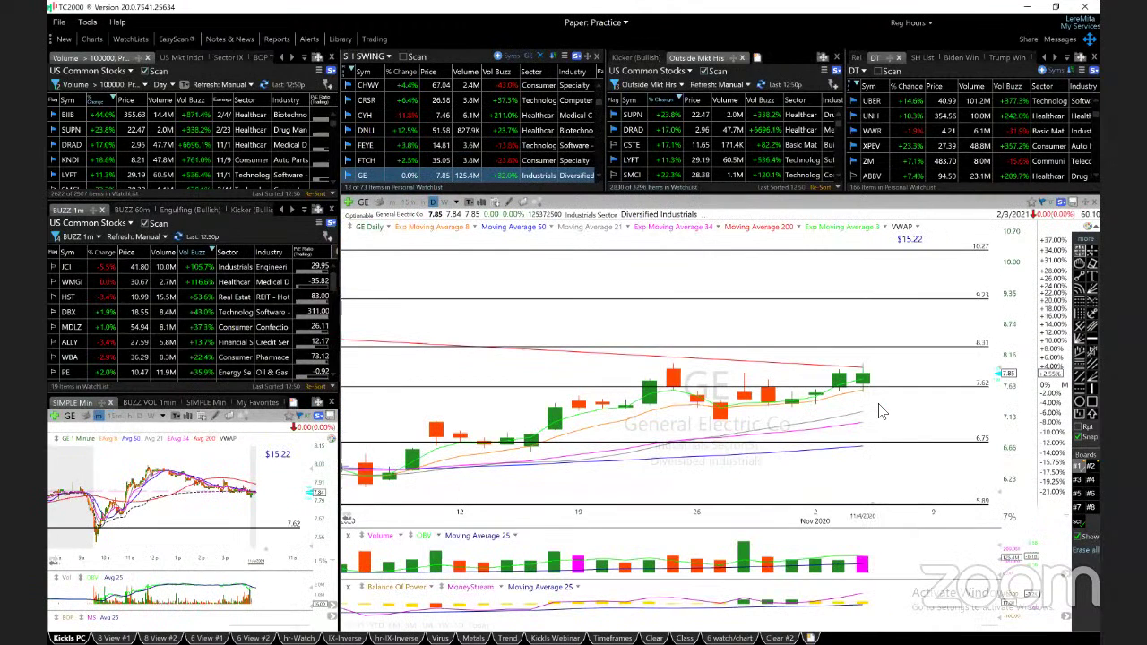
{"action": "scroll", "coordinate": [878, 403], "scroll_direction": "down", "scroll_amount": 2}
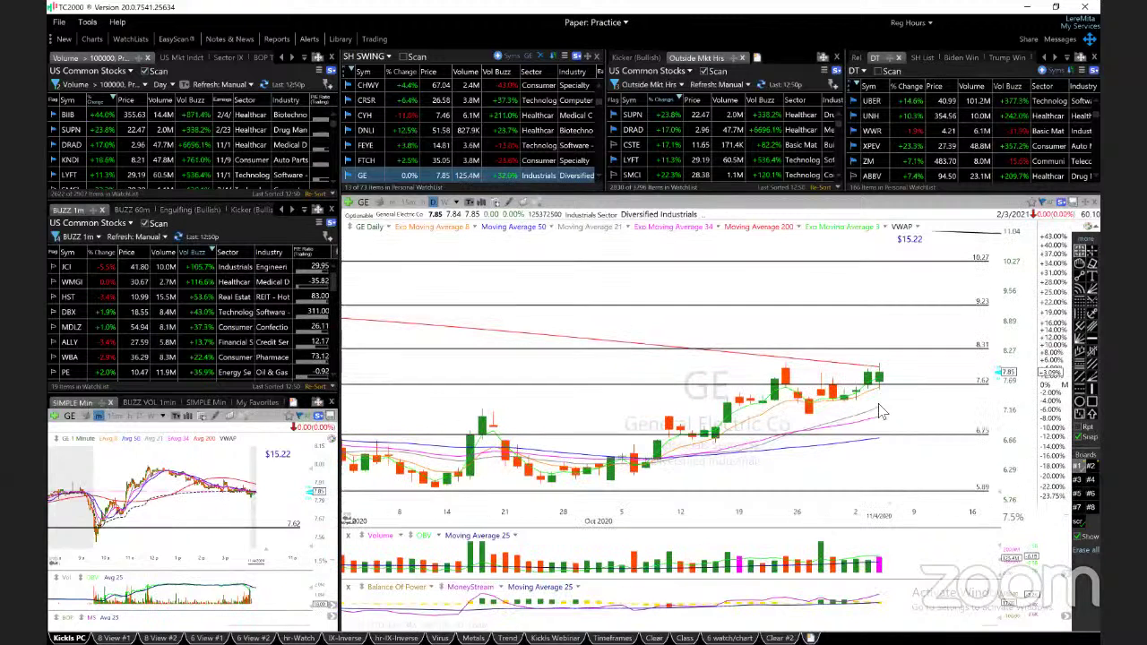
{"action": "scroll", "coordinate": [879, 403], "scroll_direction": "down", "scroll_amount": 1}
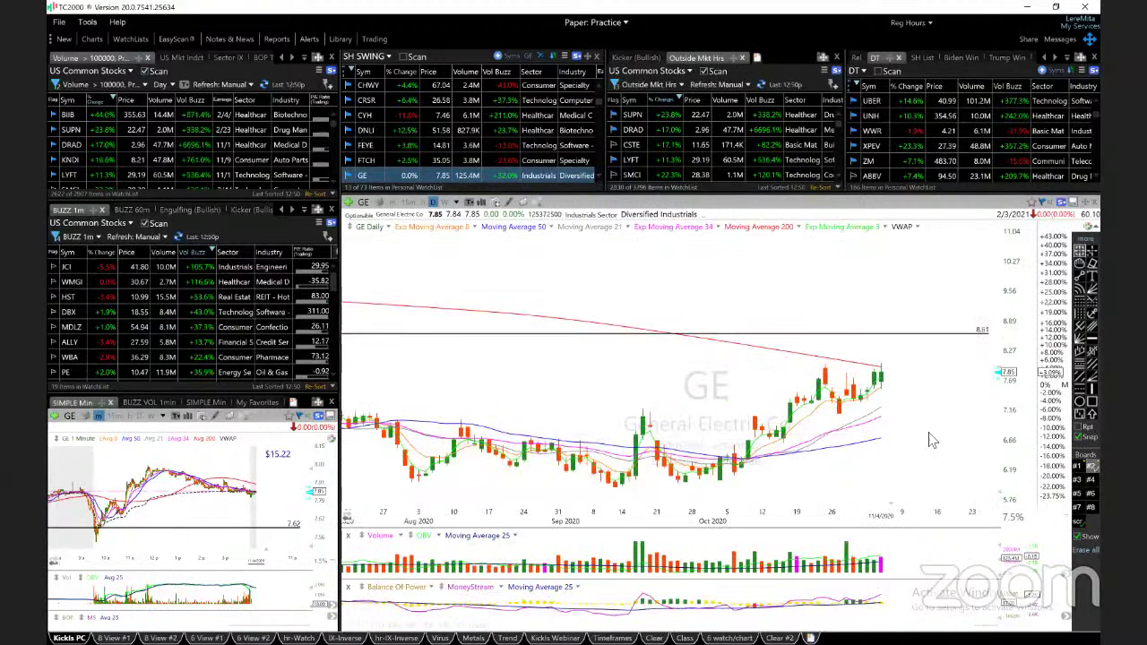
{"action": "scroll", "coordinate": [932, 439], "scroll_direction": "down", "scroll_amount": 1}
{"action": "scroll", "coordinate": [932, 439], "scroll_direction": "down", "scroll_amount": 2}
{"action": "scroll", "coordinate": [869, 461], "scroll_direction": "up", "scroll_amount": 2}
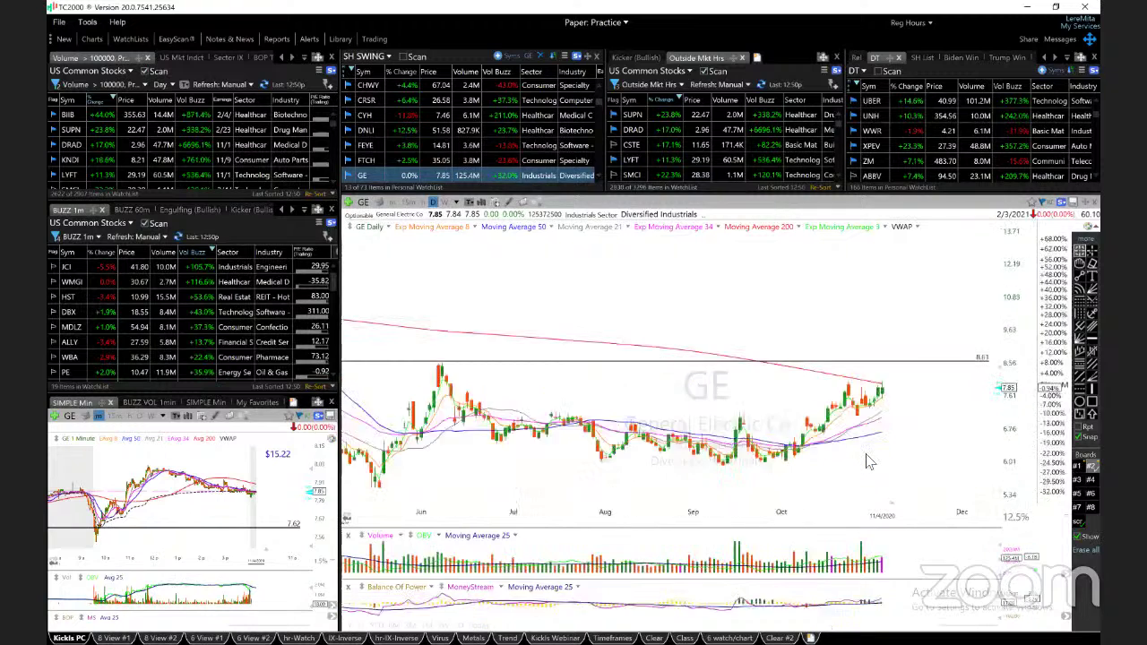
{"action": "scroll", "coordinate": [870, 461], "scroll_direction": "up", "scroll_amount": 2}
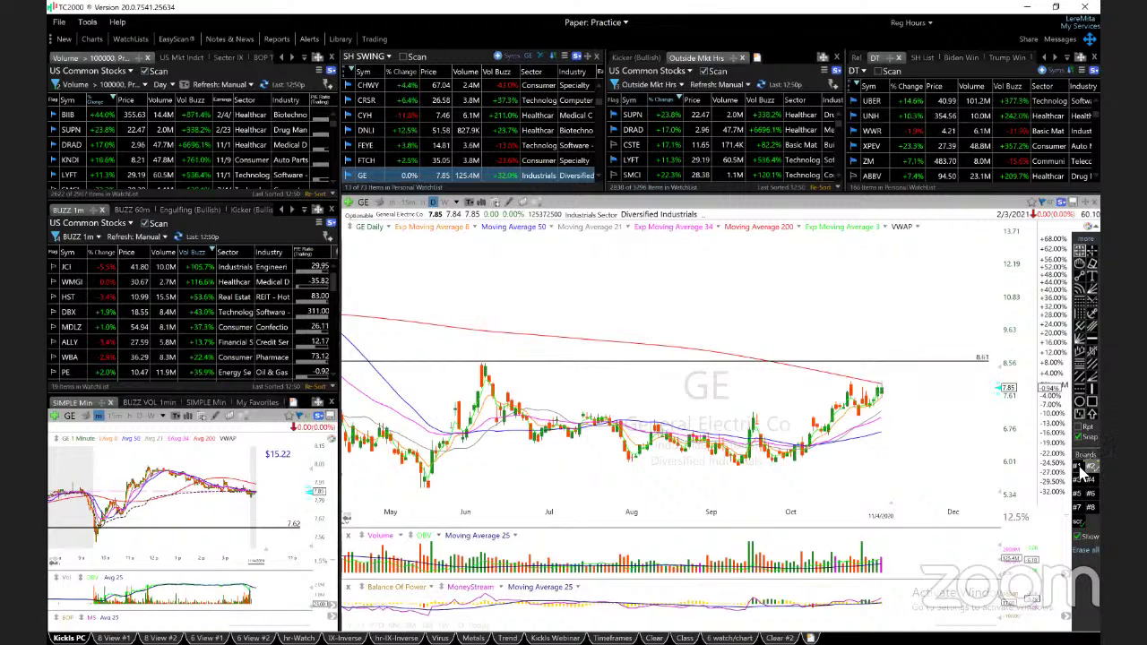
{"action": "scroll", "coordinate": [860, 437], "scroll_direction": "up", "scroll_amount": 3}
{"action": "scroll", "coordinate": [860, 436], "scroll_direction": "up", "scroll_amount": 2}
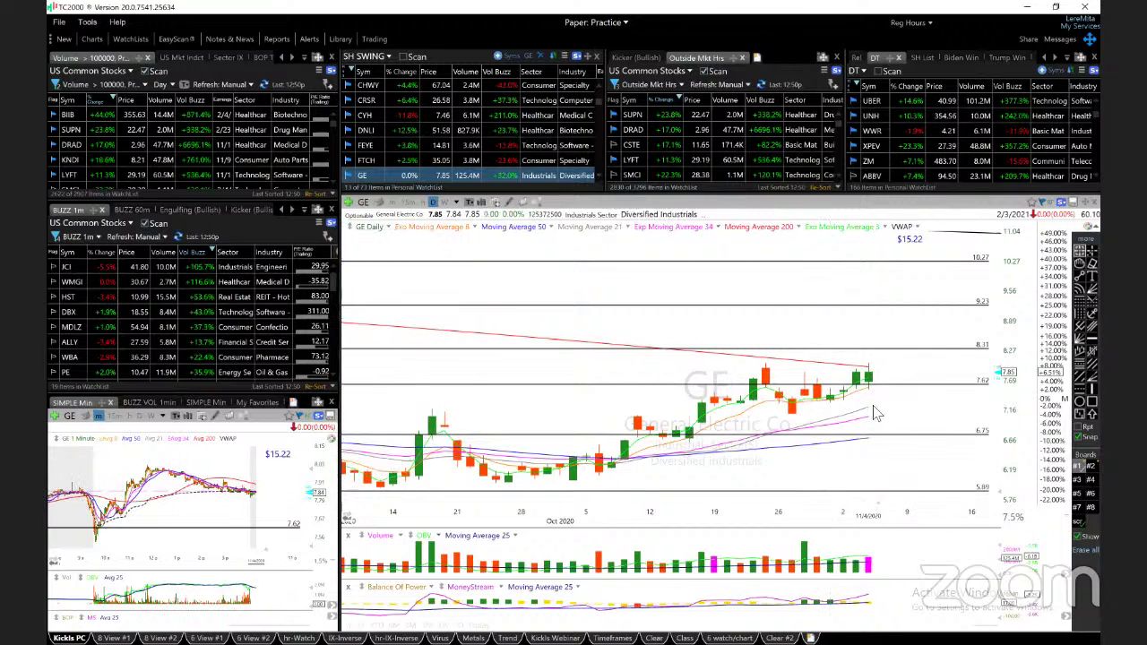
{"action": "scroll", "coordinate": [910, 408], "scroll_direction": "down", "scroll_amount": 4}
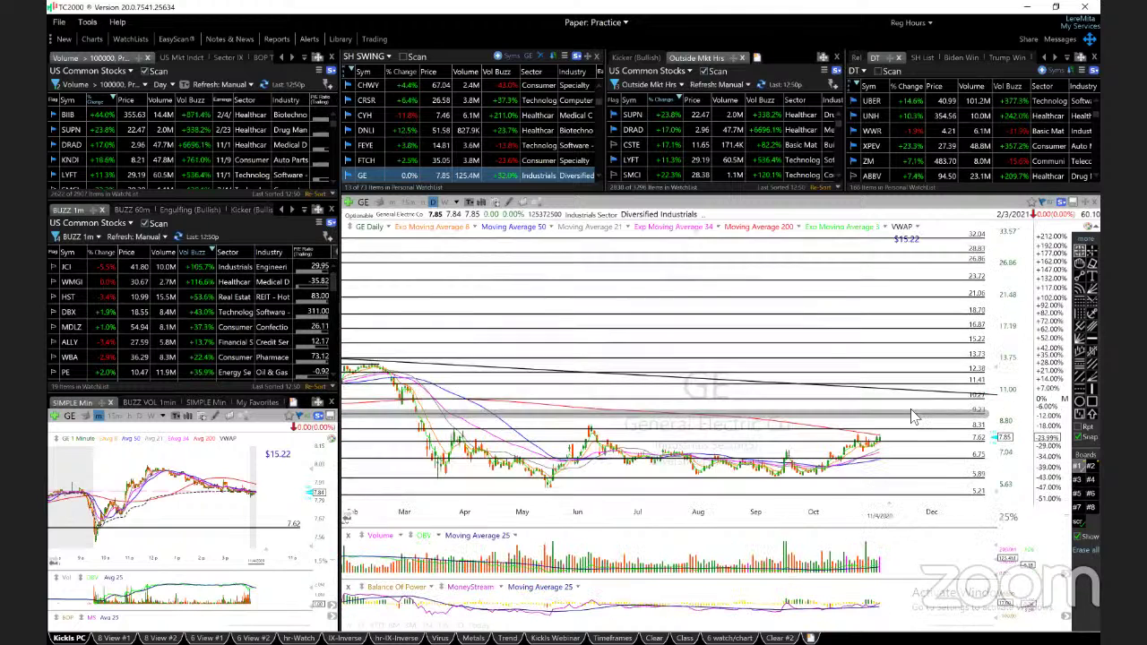
{"action": "scroll", "coordinate": [911, 409], "scroll_direction": "up", "scroll_amount": 2}
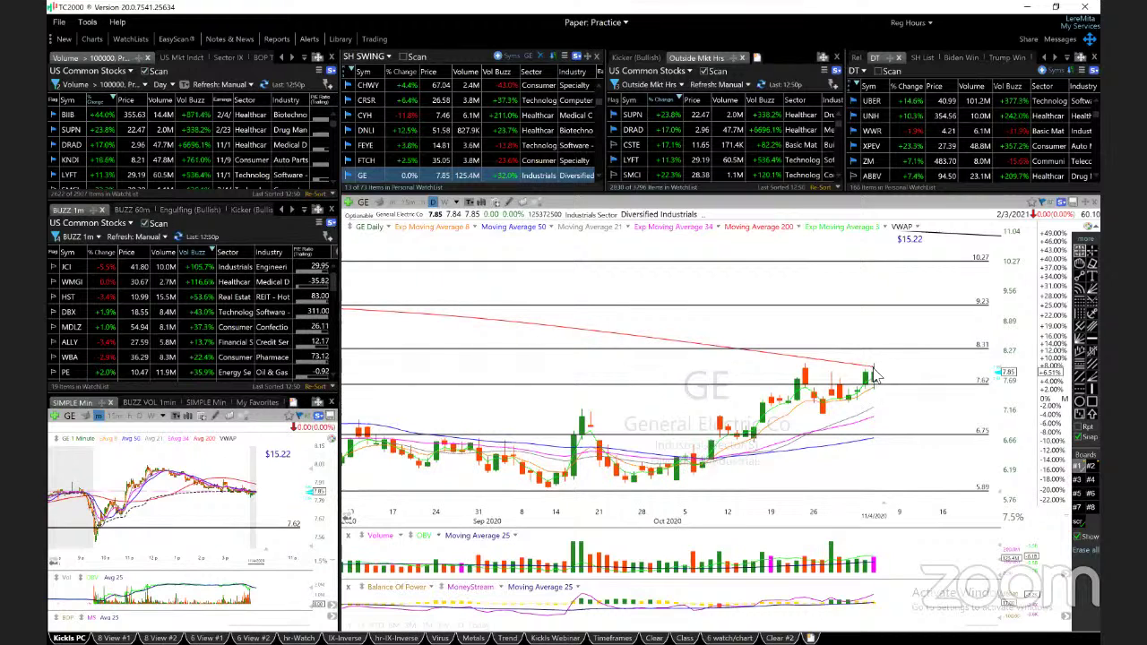
- Advance the watchlist to Gap Inc. (GPS) on the daily chart
{"action": "key", "text": "space"}
{"action": "scroll", "coordinate": [825, 432], "scroll_direction": "up", "scroll_amount": 2}
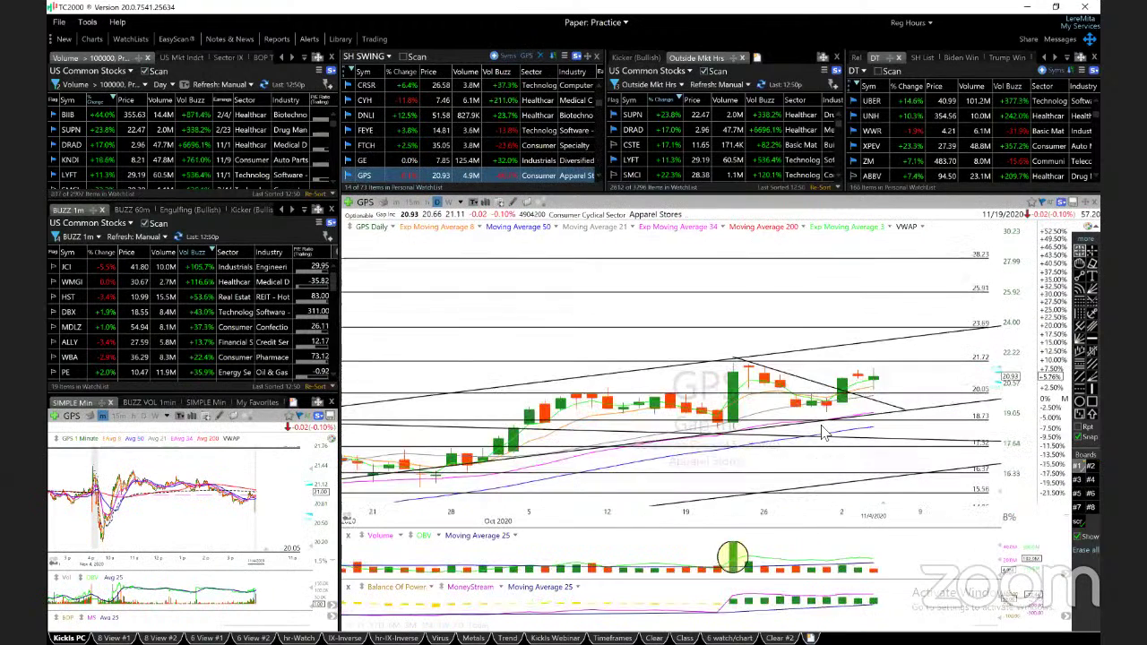
{"action": "scroll", "coordinate": [825, 432], "scroll_direction": "up", "scroll_amount": 2}
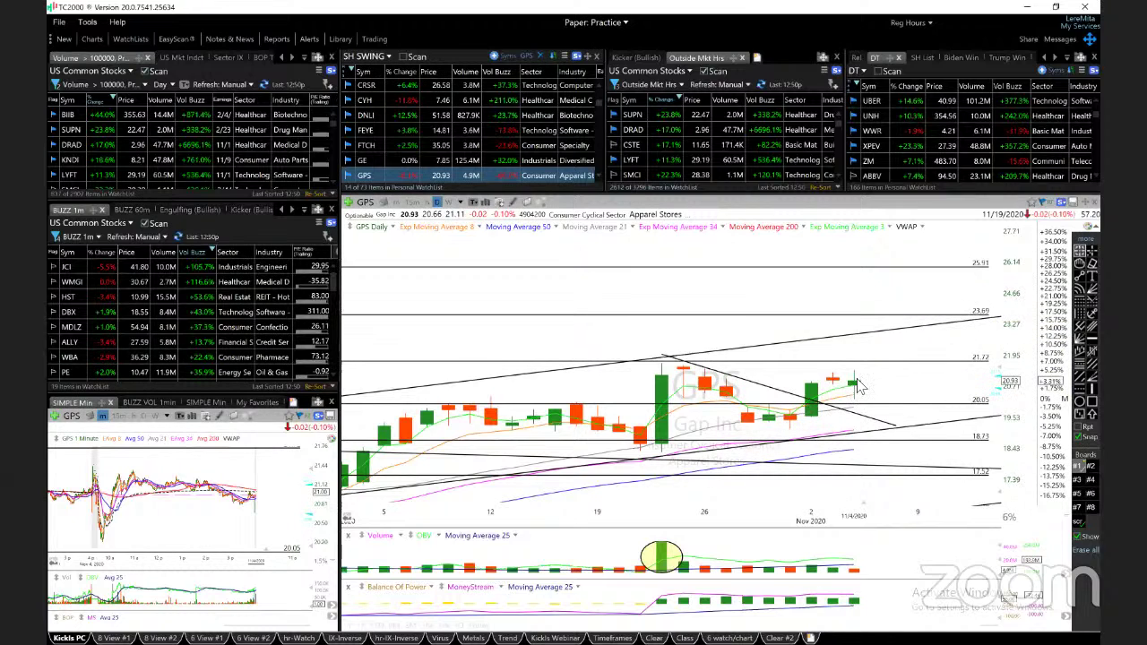
- Load HALO and inspect its 11/4/20 and latest daily candles' price data
{"action": "key", "text": "space"}
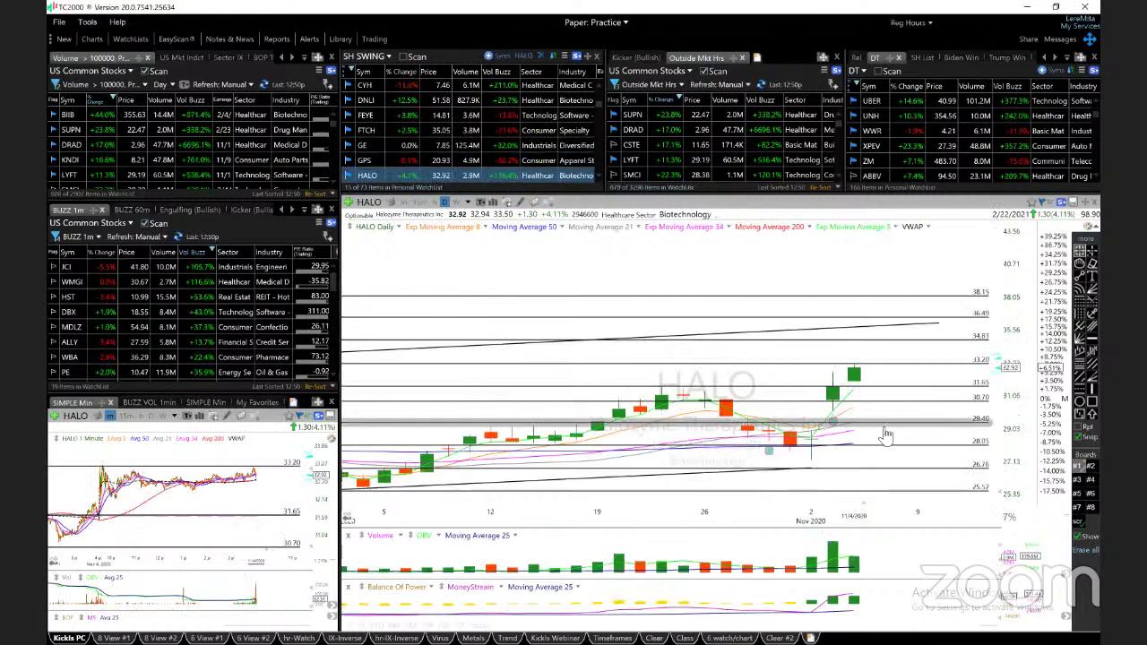
{"action": "scroll", "coordinate": [896, 394], "scroll_direction": "up", "scroll_amount": 1}
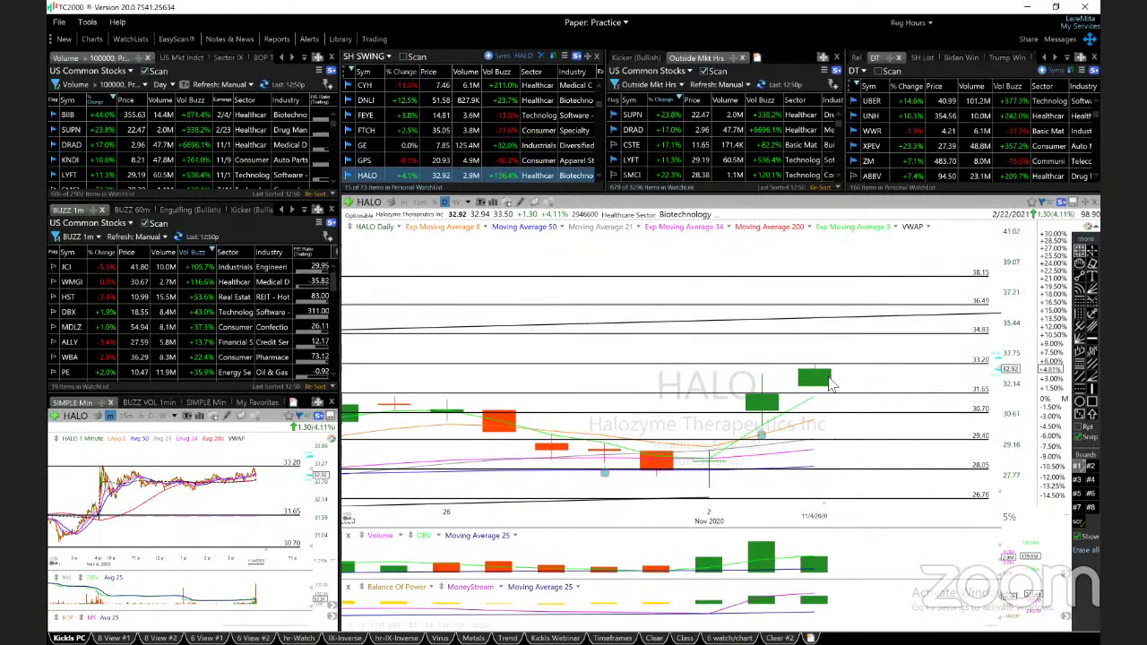
{"action": "left_click", "coordinate": [822, 383]}
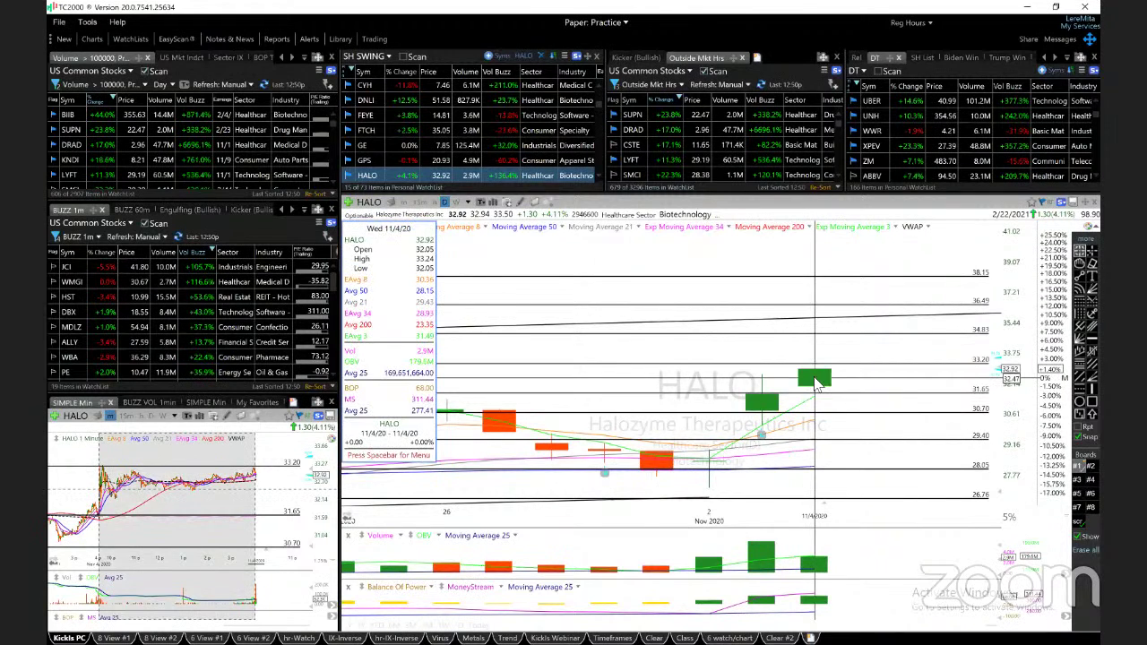
{"action": "left_click", "coordinate": [905, 384]}
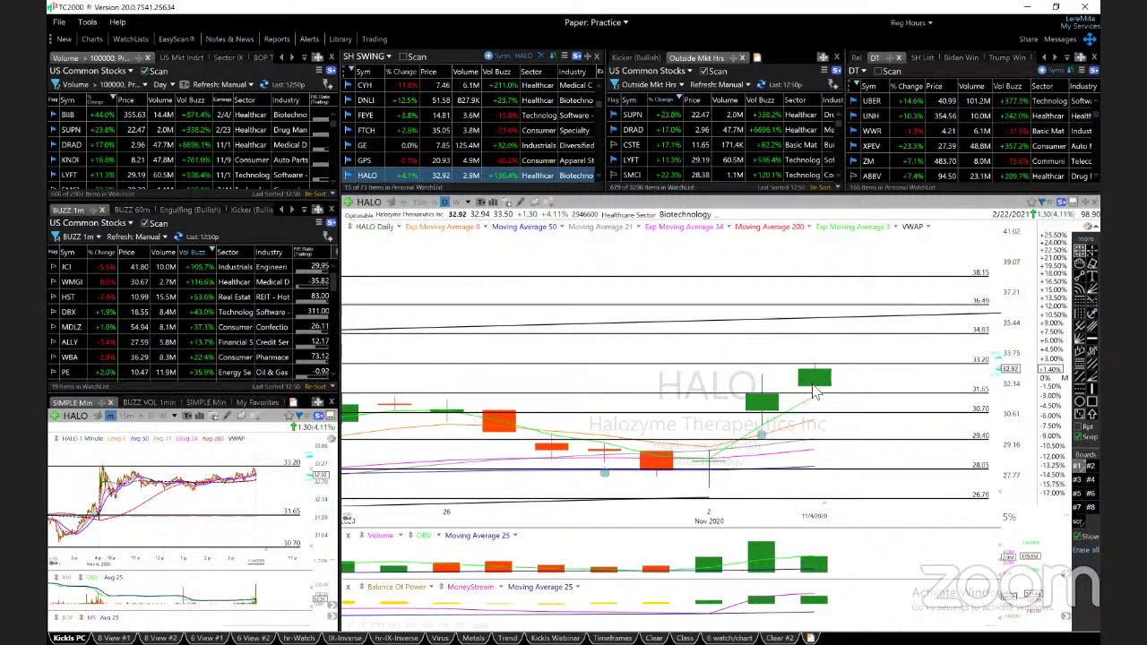
{"action": "left_click", "coordinate": [814, 305]}
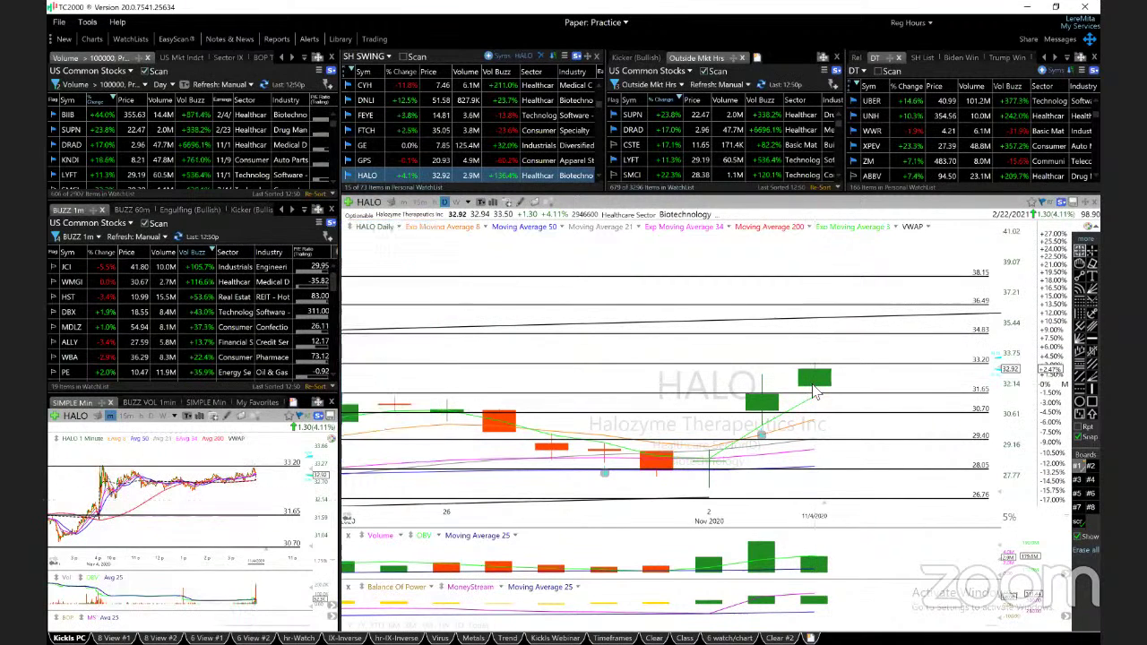
- Load IPHI, check its 10/29/20 and 11/4/20 candle values, and cycle timeframes
{"action": "key", "text": "space"}
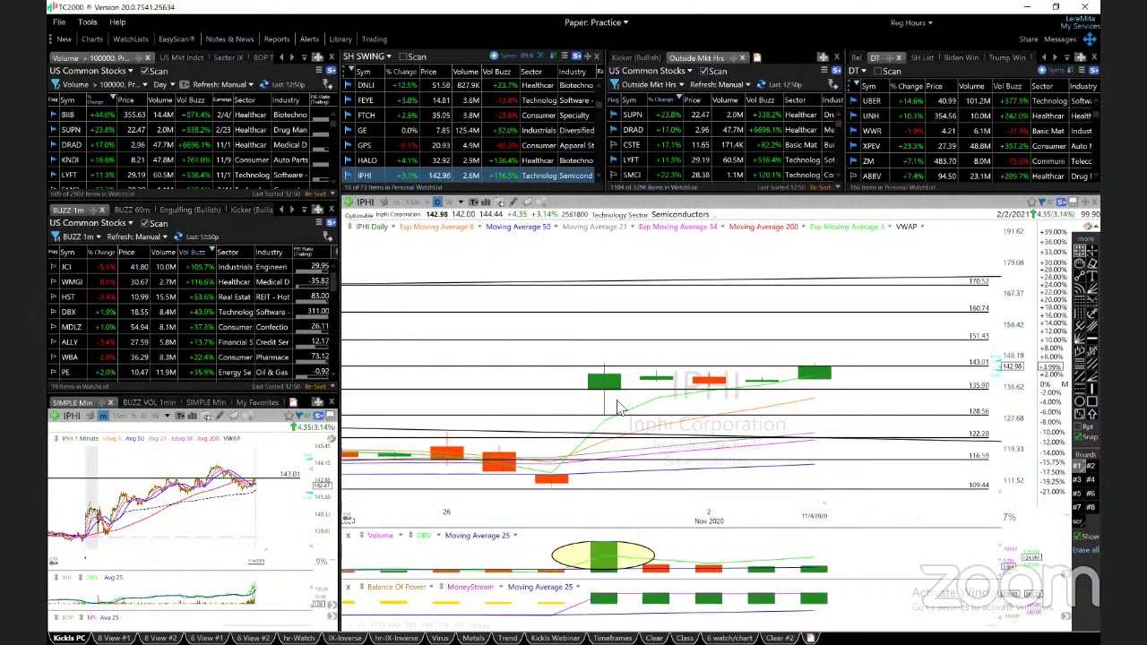
{"action": "scroll", "coordinate": [619, 408], "scroll_direction": "down", "scroll_amount": 1}
{"action": "scroll", "coordinate": [845, 395], "scroll_direction": "down", "scroll_amount": 1}
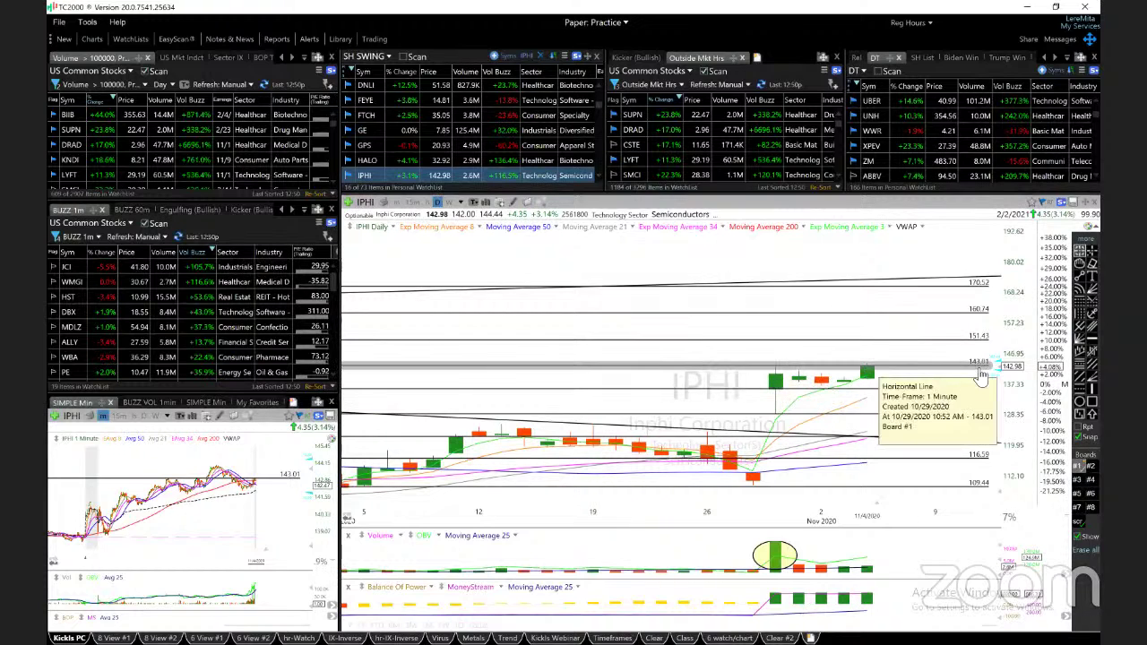
{"action": "left_click", "coordinate": [775, 380]}
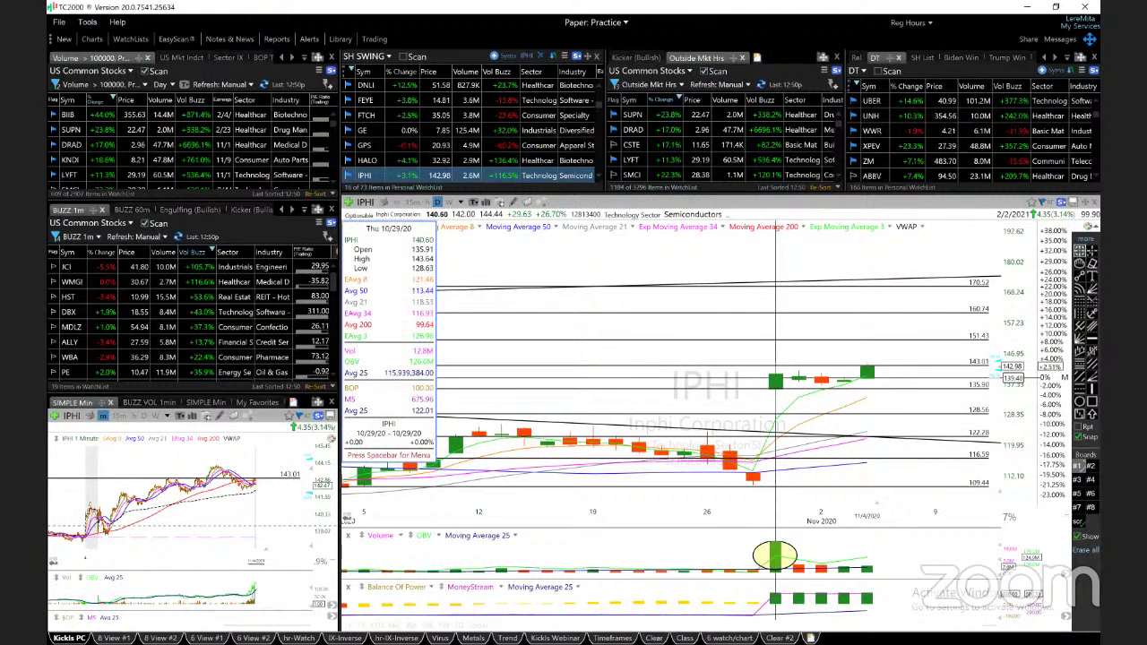
{"action": "left_click", "coordinate": [775, 381]}
{"action": "left_click", "coordinate": [867, 378]}
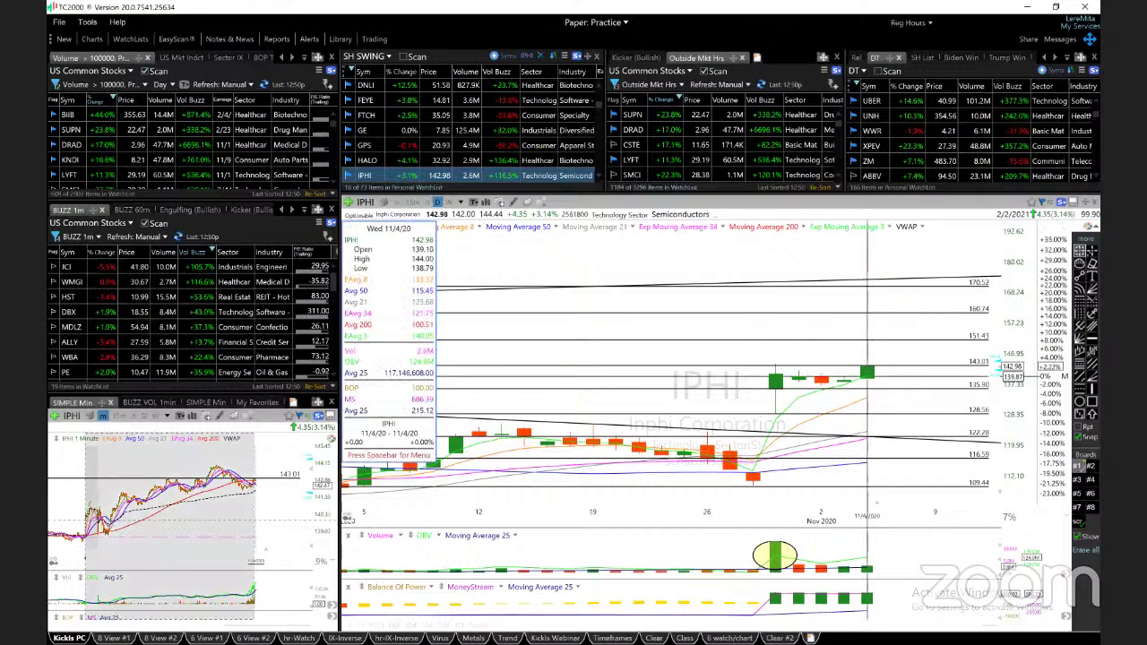
{"action": "left_click", "coordinate": [869, 385]}
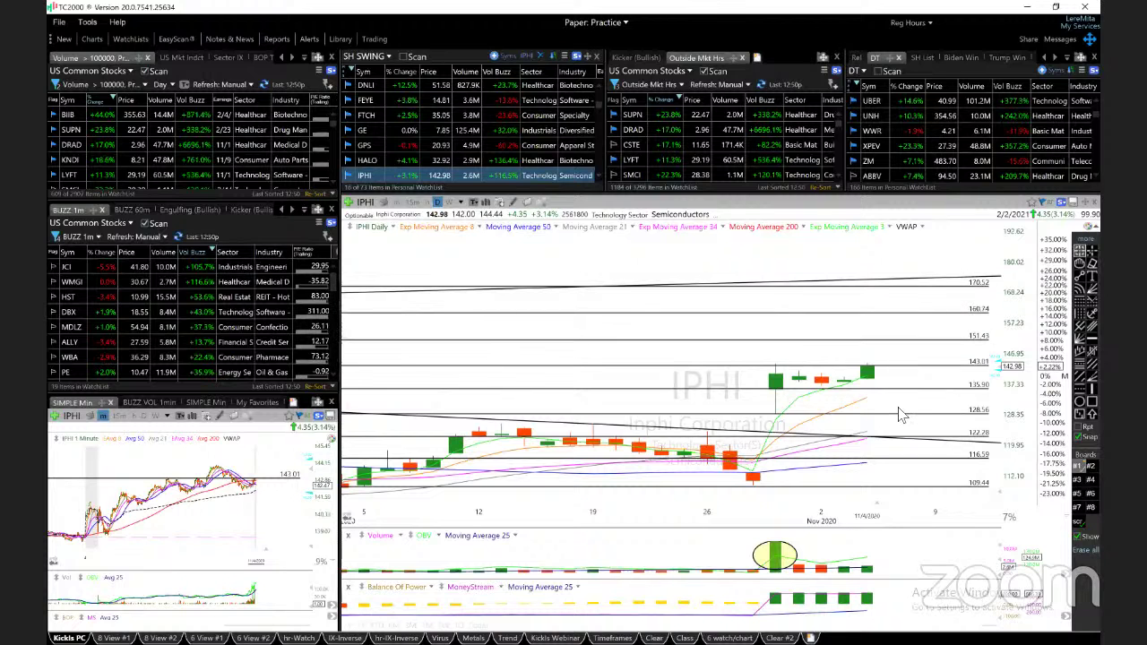
{"action": "key", "text": "Tab"}
{"action": "key", "text": "Tab"}
{"action": "key", "text": "Tab"}
{"action": "key", "text": "Tab"}
{"action": "key", "text": "Tab"}
{"action": "key", "text": "Tab"}
{"action": "scroll", "coordinate": [907, 433], "scroll_direction": "up", "scroll_amount": 5}
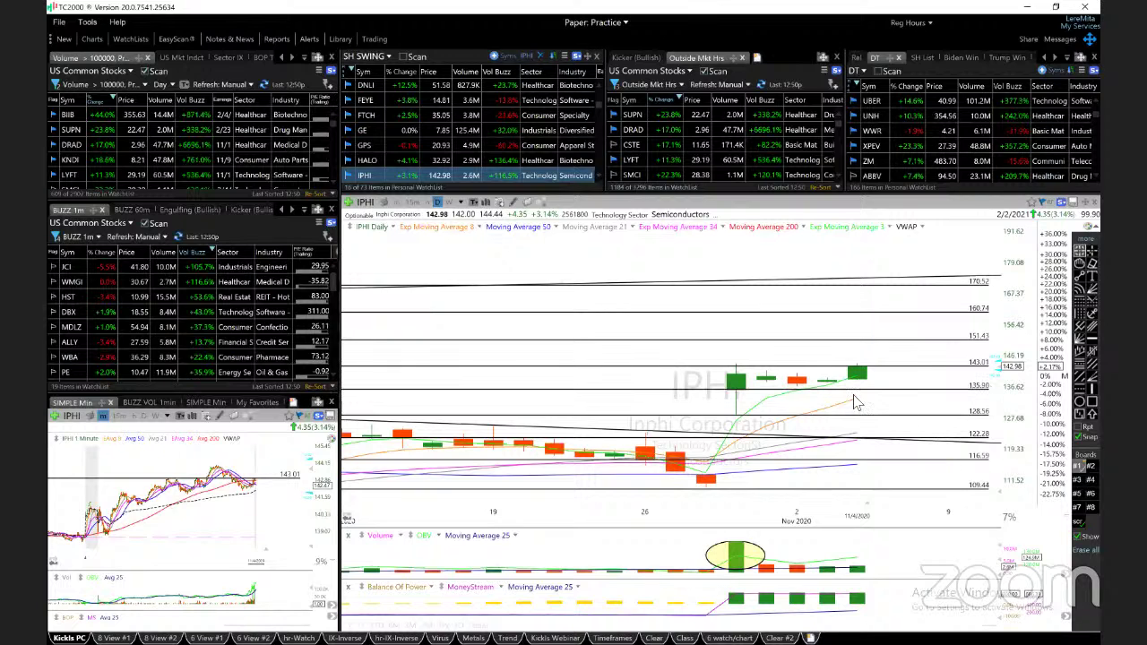
- Load JD and check its 11/4/20 candle's price data
{"action": "key", "text": "space"}
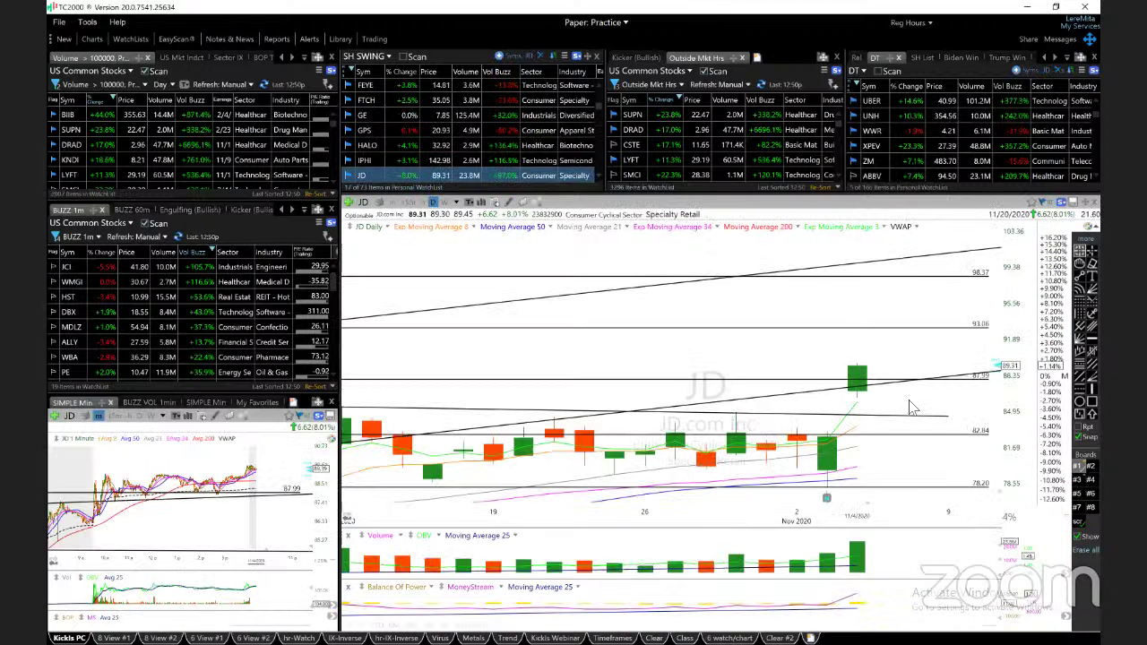
{"action": "scroll", "coordinate": [909, 408], "scroll_direction": "down", "scroll_amount": 3}
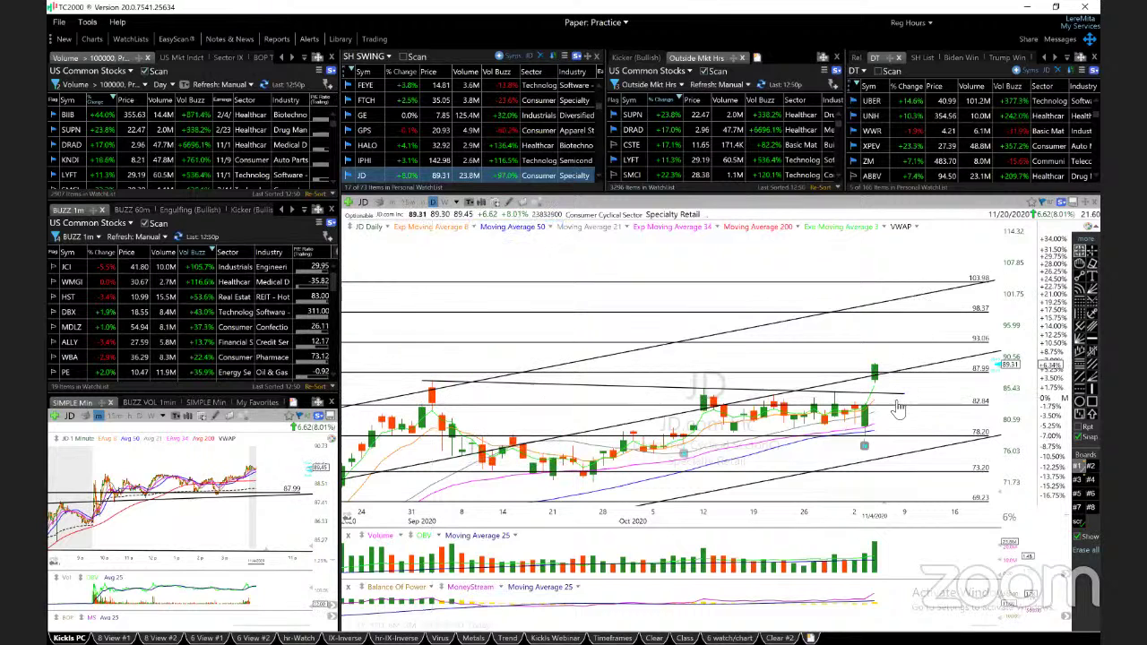
{"action": "left_click", "coordinate": [877, 369]}
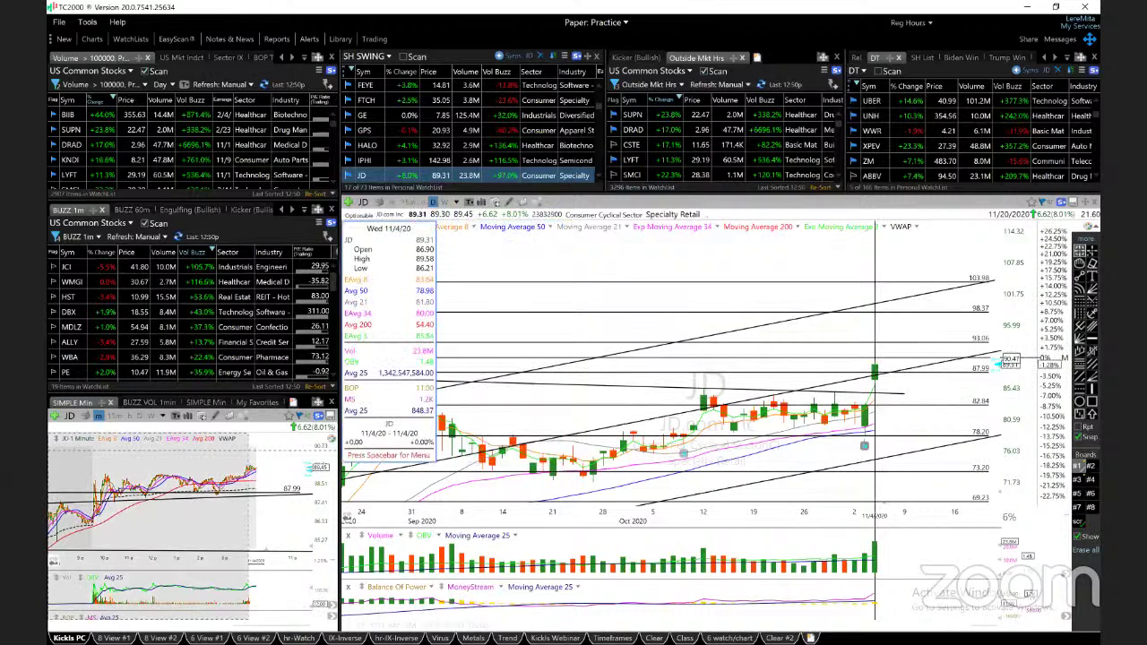
{"action": "left_click", "coordinate": [880, 364]}
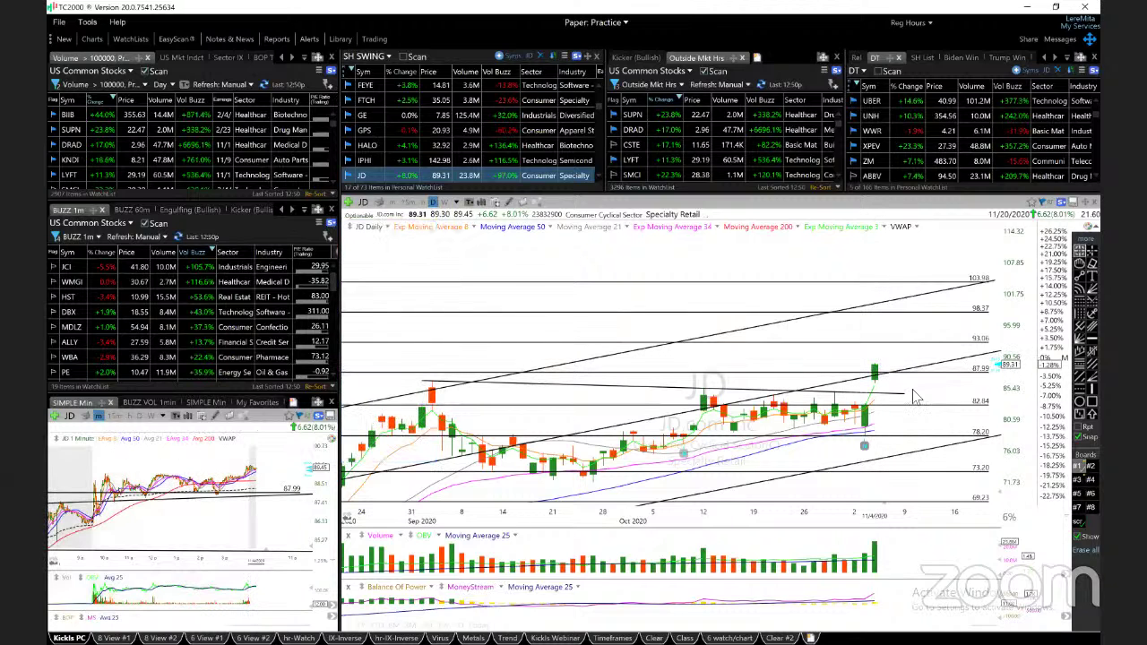
{"action": "scroll", "coordinate": [916, 395], "scroll_direction": "up", "scroll_amount": 1}
{"action": "scroll", "coordinate": [916, 395], "scroll_direction": "up", "scroll_amount": 1}
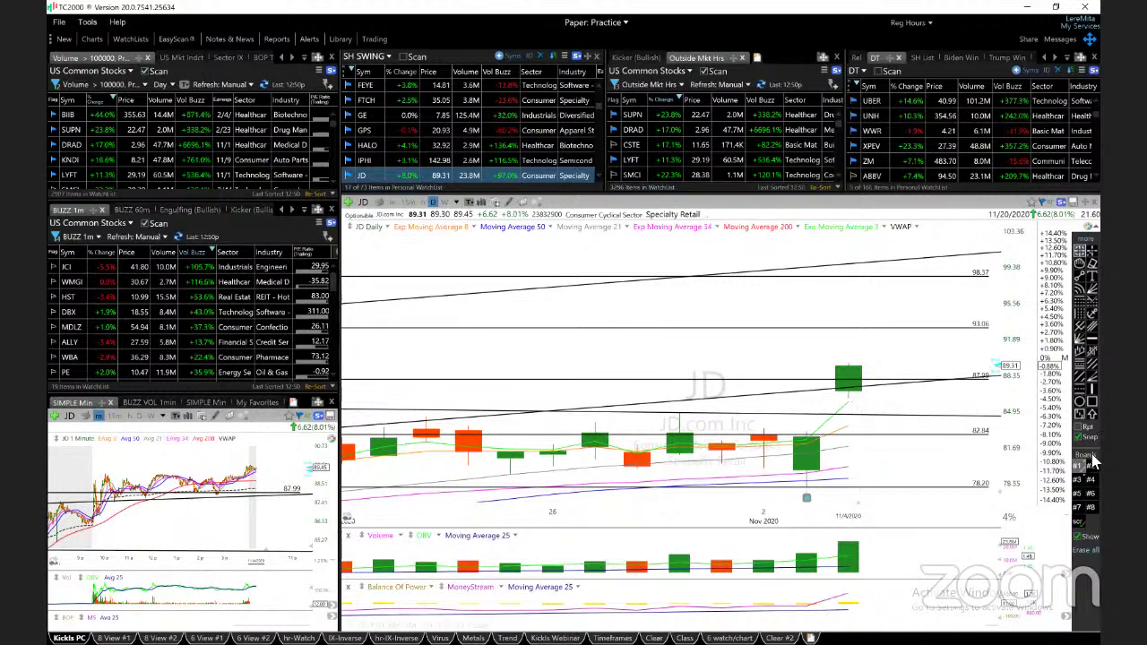
- With trendlines hidden, add a horizontal level near 86.27, then show trendlines again
{"action": "left_click", "coordinate": [1093, 461]}
{"action": "scroll", "coordinate": [876, 455], "scroll_direction": "down", "scroll_amount": 2}
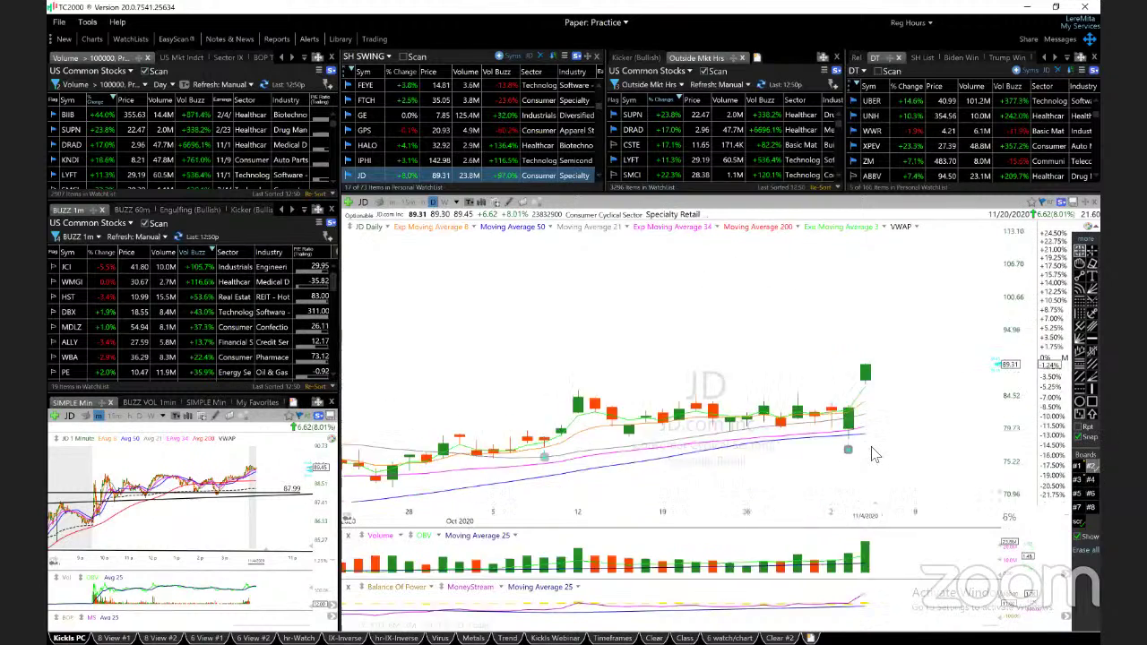
{"action": "scroll", "coordinate": [876, 454], "scroll_direction": "down", "scroll_amount": 2}
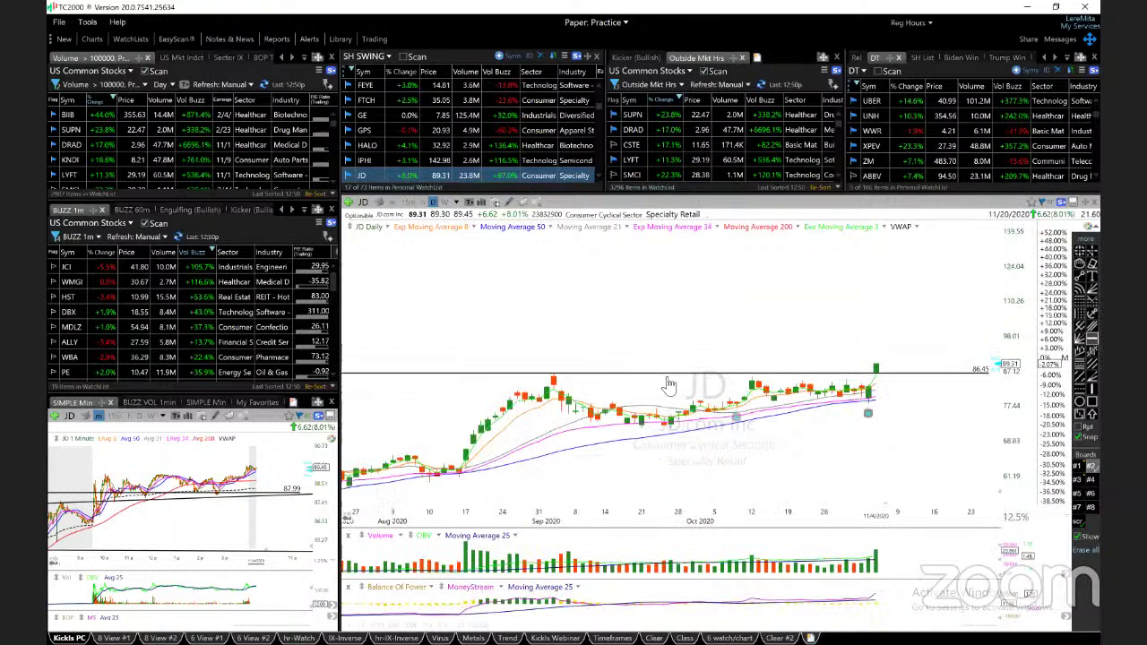
{"action": "left_click", "coordinate": [910, 371]}
{"action": "left_click", "coordinate": [889, 417]}
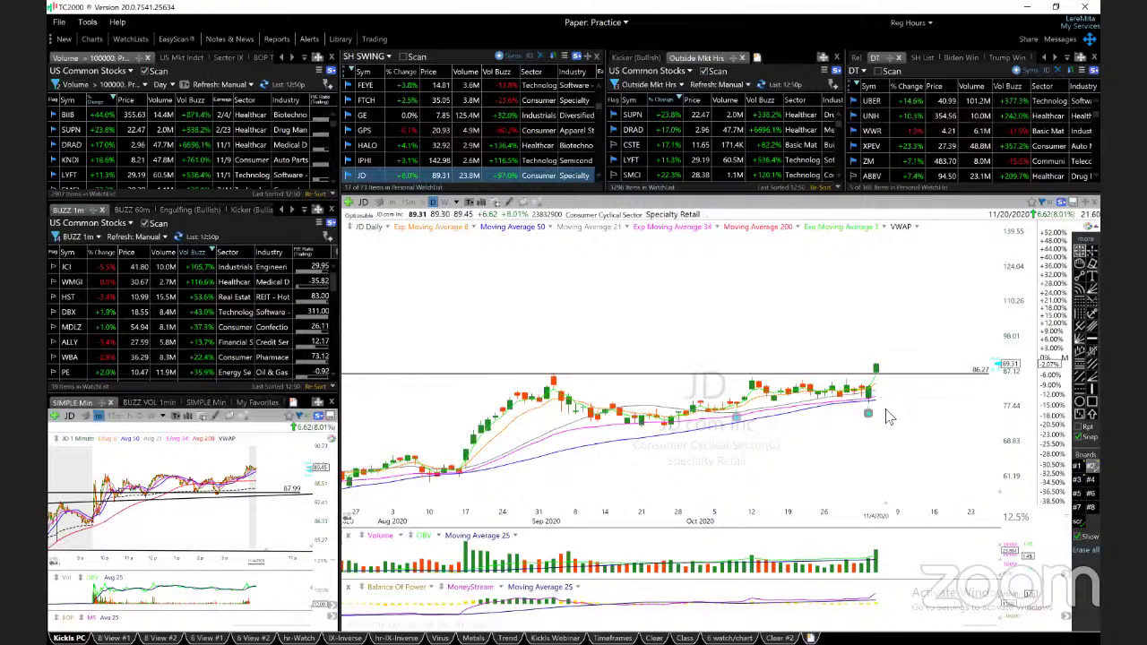
{"action": "scroll", "coordinate": [889, 417], "scroll_direction": "up", "scroll_amount": 3}
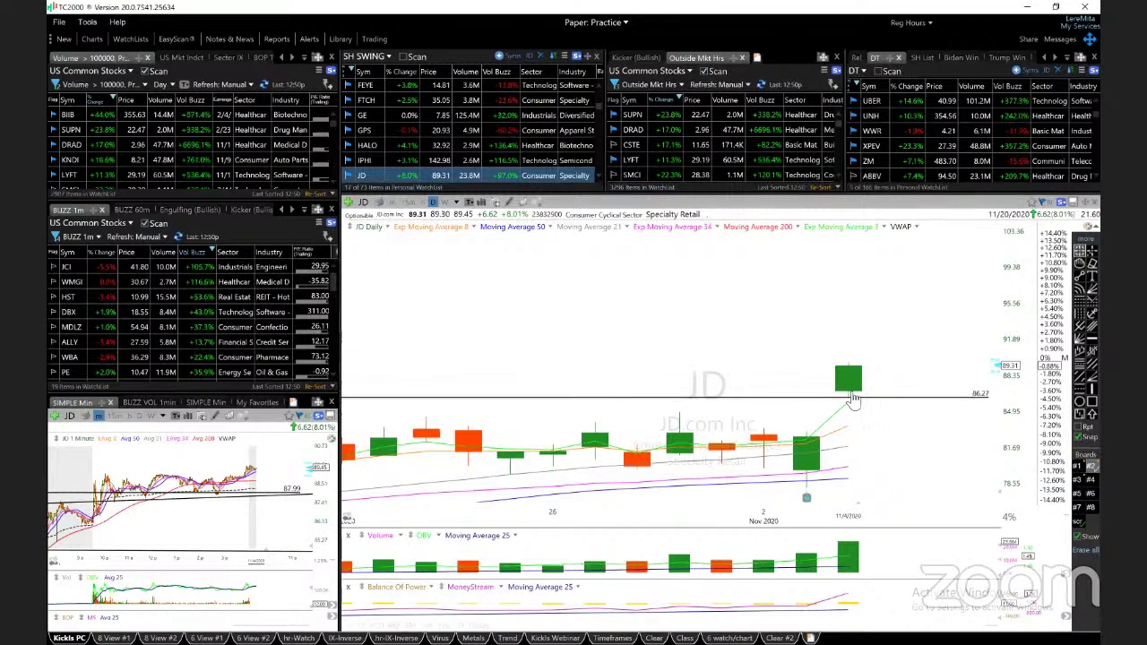
{"action": "left_click", "coordinate": [846, 439]}
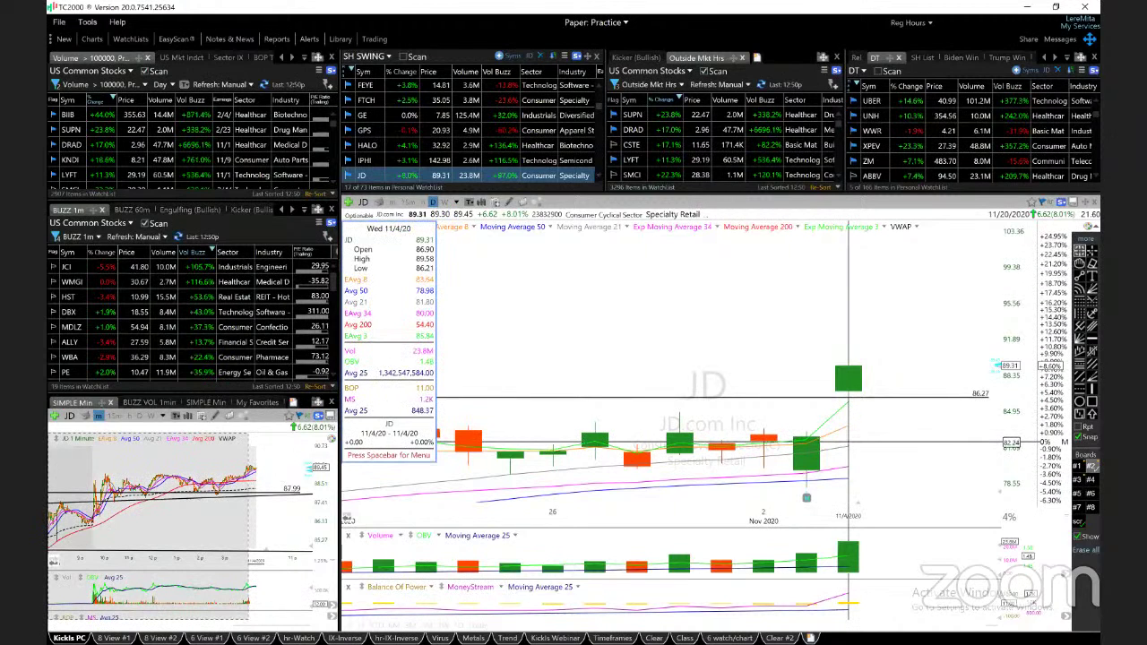
{"action": "left_click", "coordinate": [850, 439]}
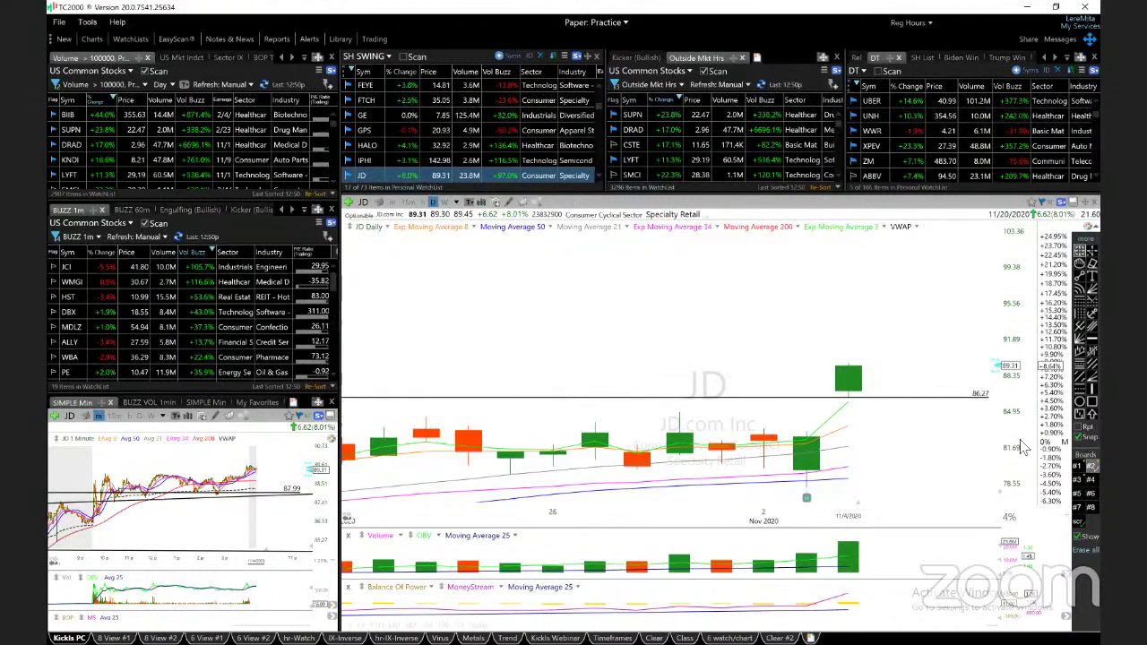
{"action": "left_click", "coordinate": [1081, 472]}
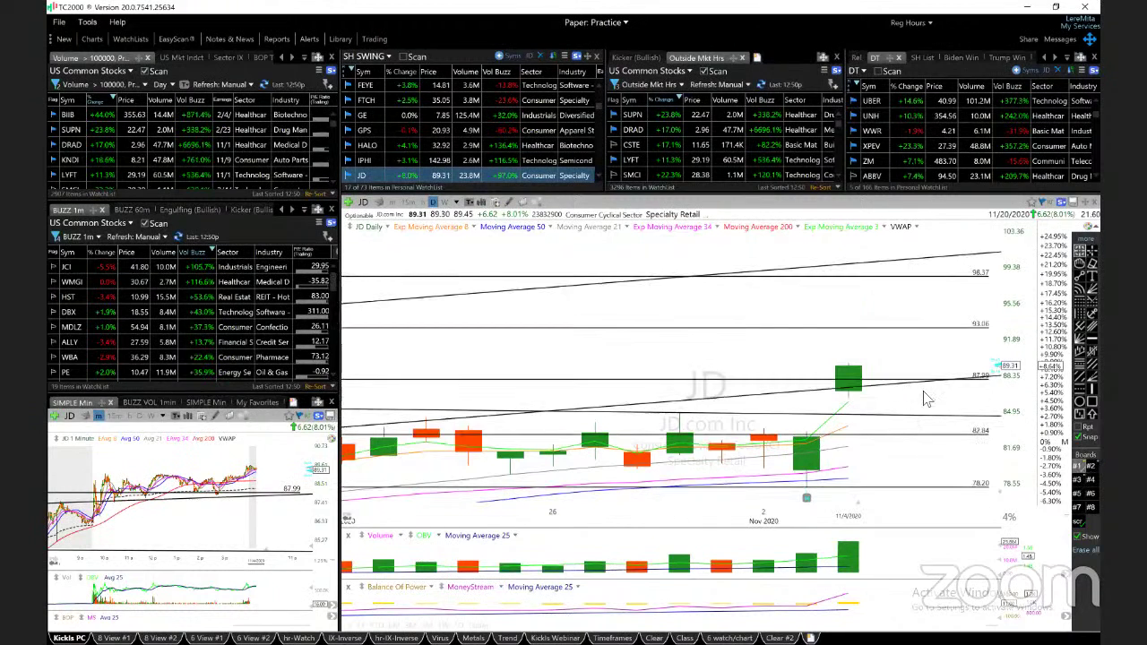
{"action": "scroll", "coordinate": [928, 399], "scroll_direction": "down", "scroll_amount": 3}
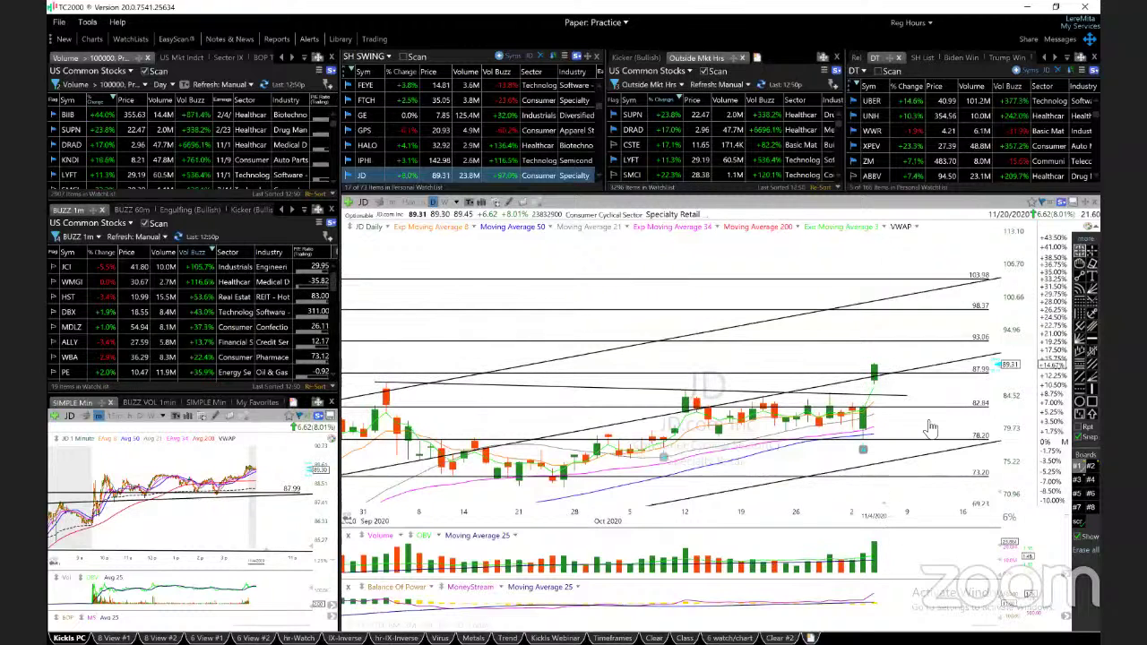
- Load KNDI and view it on the 1-minute chart before returning to daily
{"action": "key", "text": "space"}
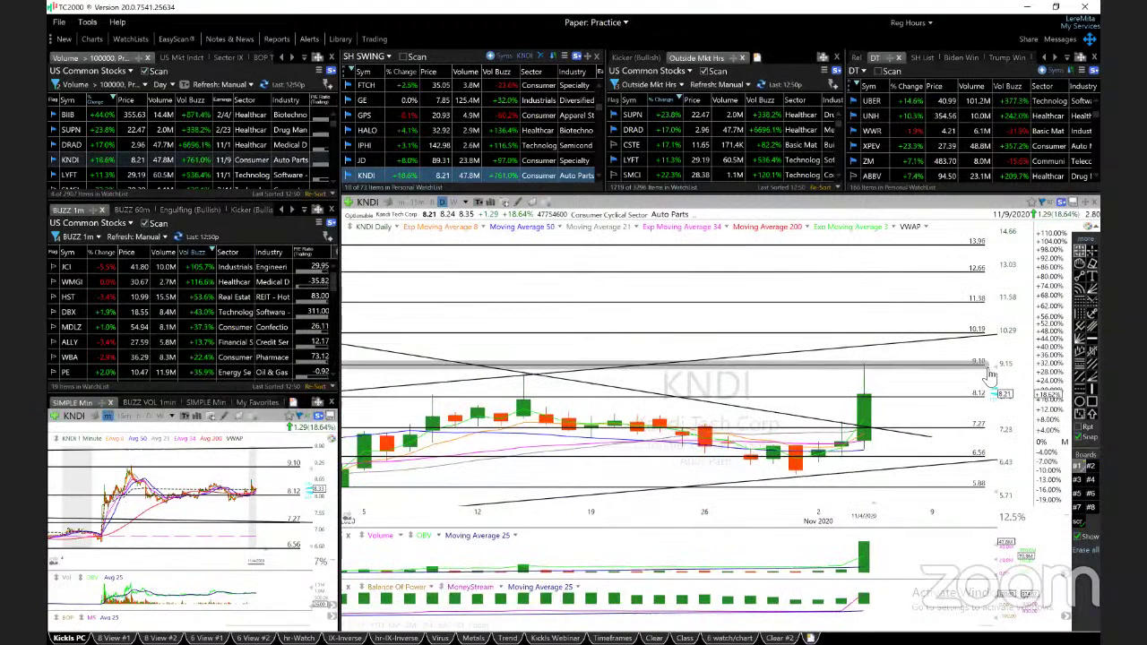
{"action": "scroll", "coordinate": [986, 341], "scroll_direction": "down", "scroll_amount": 2}
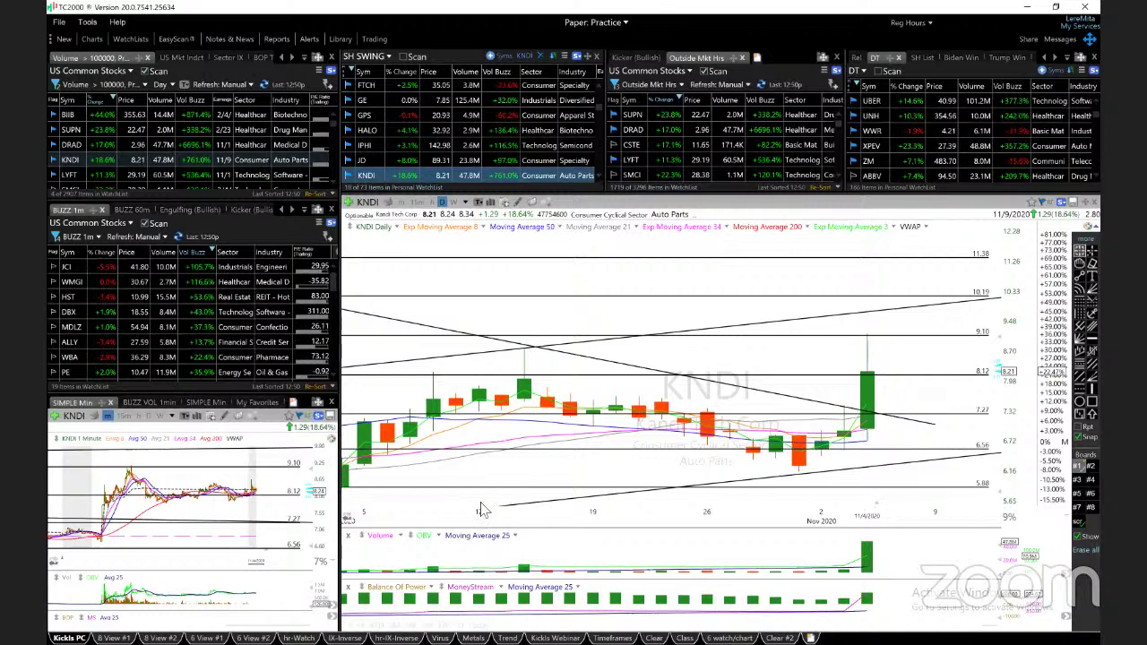
{"action": "left_click", "coordinate": [493, 625]}
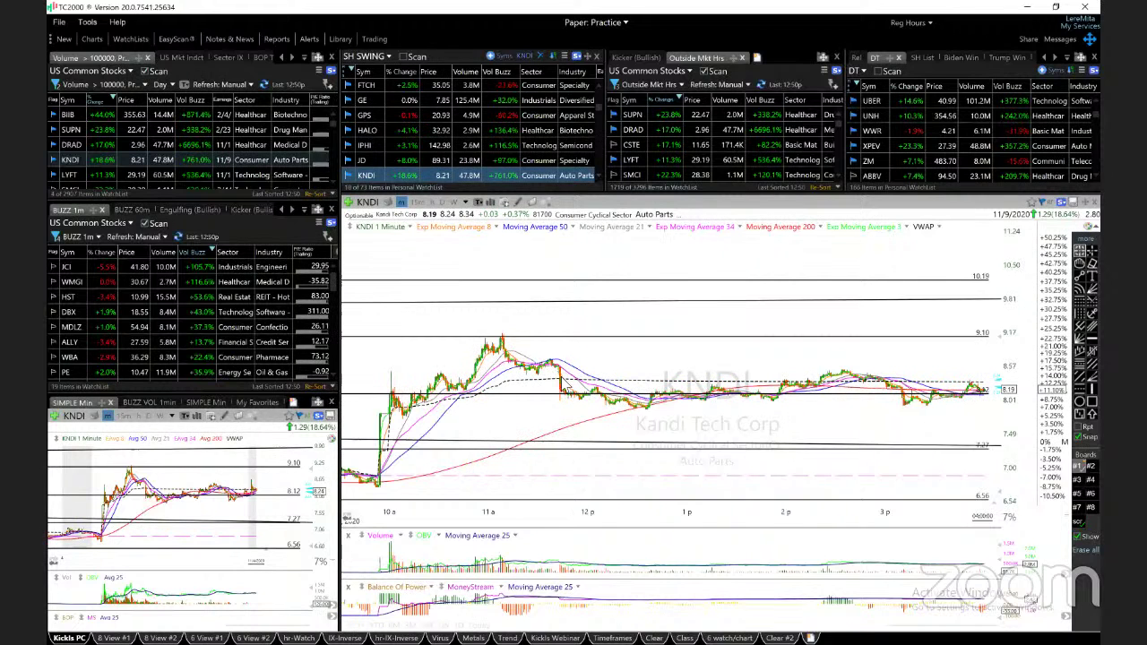
{"action": "key", "text": "1"}
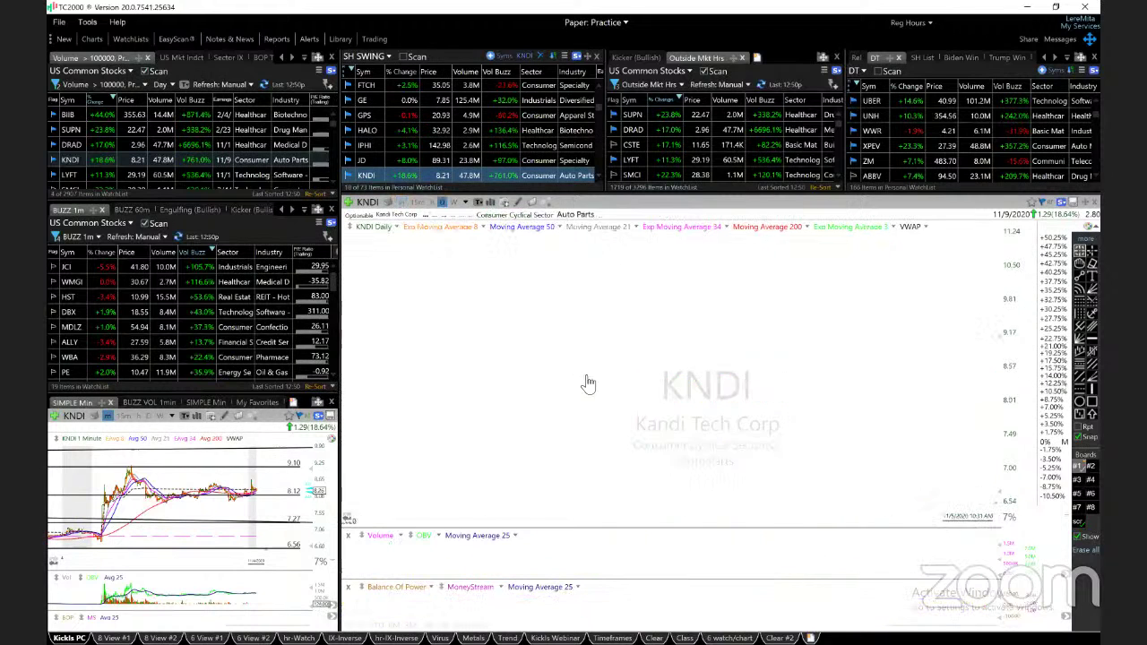
{"action": "scroll", "coordinate": [730, 358], "scroll_direction": "up", "scroll_amount": 5}
{"action": "scroll", "coordinate": [731, 358], "scroll_direction": "up", "scroll_amount": 4}
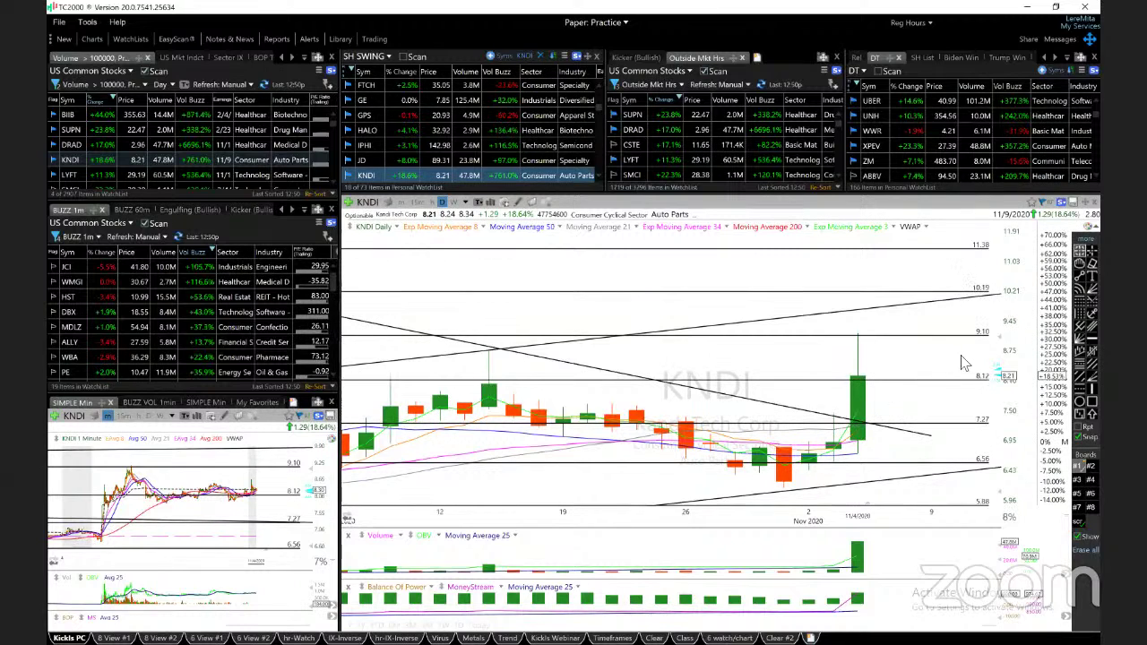
- Read a KNDI price level, compress its price scale, and advance to Li Auto (LI)
{"action": "left_click", "coordinate": [908, 410]}
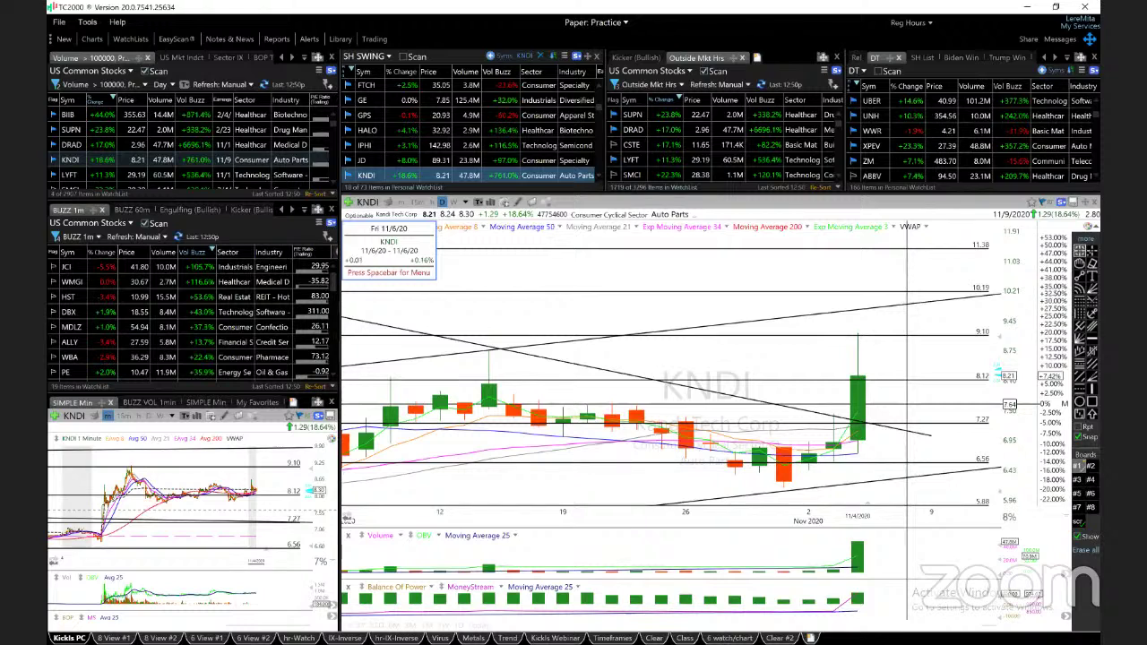
{"action": "left_click", "coordinate": [908, 410]}
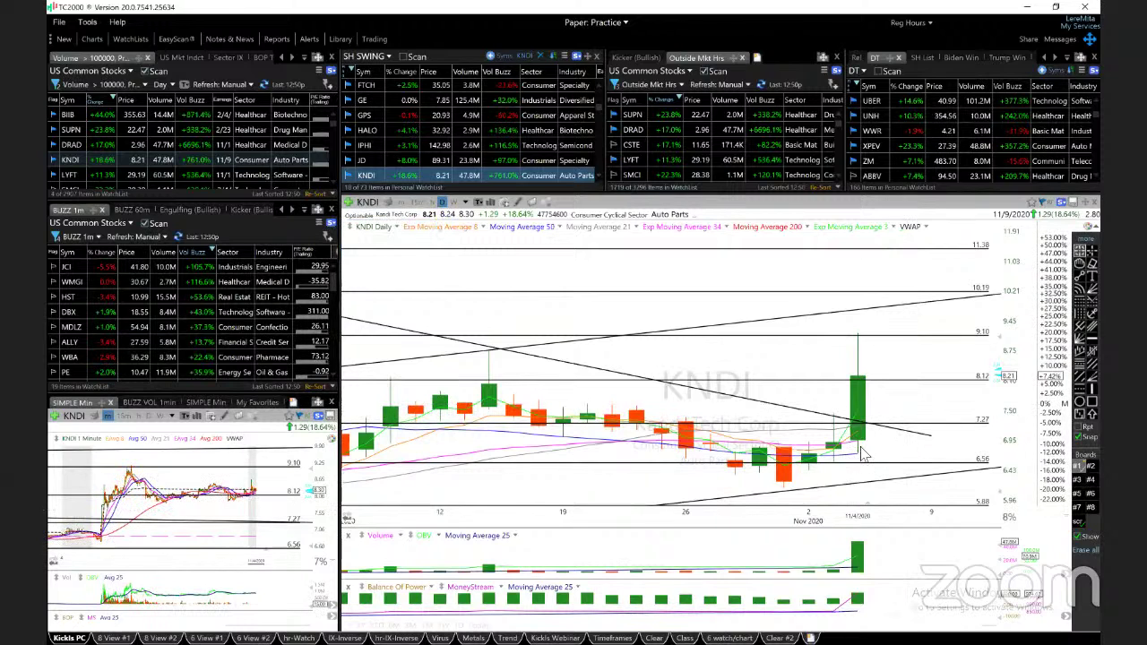
{"action": "left_click_drag", "start_coordinate": [998, 336], "coordinate": [993, 372]}
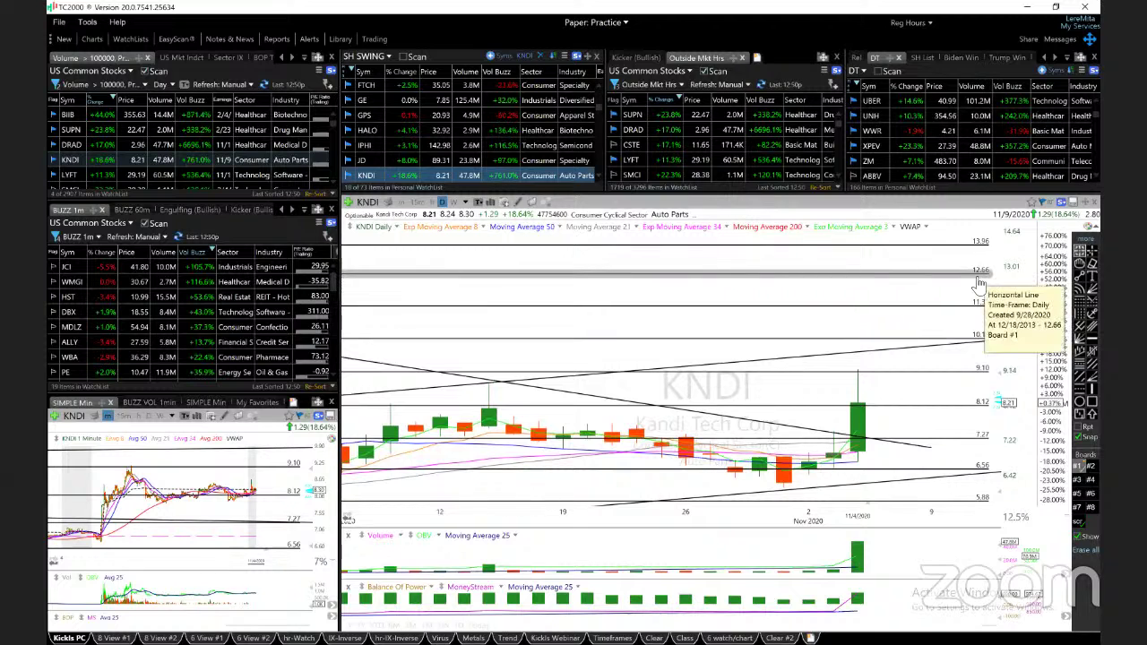
{"action": "key", "text": "space"}
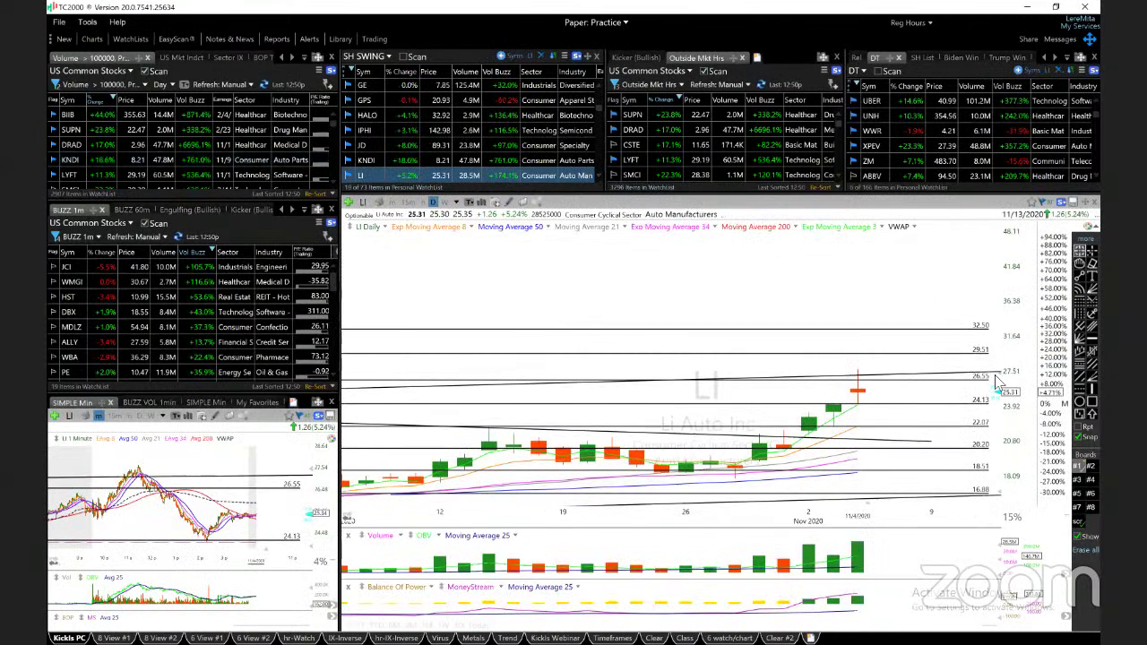
{"action": "right_click", "coordinate": [994, 380]}
{"action": "left_click", "coordinate": [969, 345]}
{"action": "scroll", "coordinate": [896, 405], "scroll_direction": "down", "scroll_amount": 2}
{"action": "scroll", "coordinate": [896, 405], "scroll_direction": "down", "scroll_amount": 2}
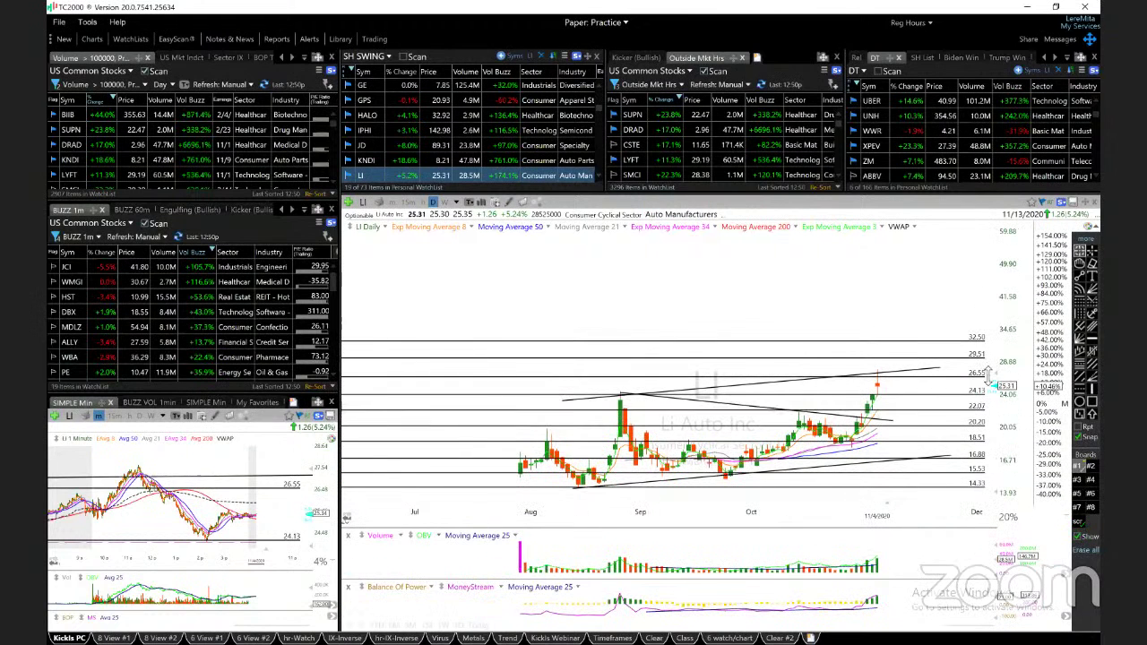
{"action": "scroll", "coordinate": [722, 432], "scroll_direction": "up", "scroll_amount": 2}
{"action": "scroll", "coordinate": [722, 432], "scroll_direction": "up", "scroll_amount": 2}
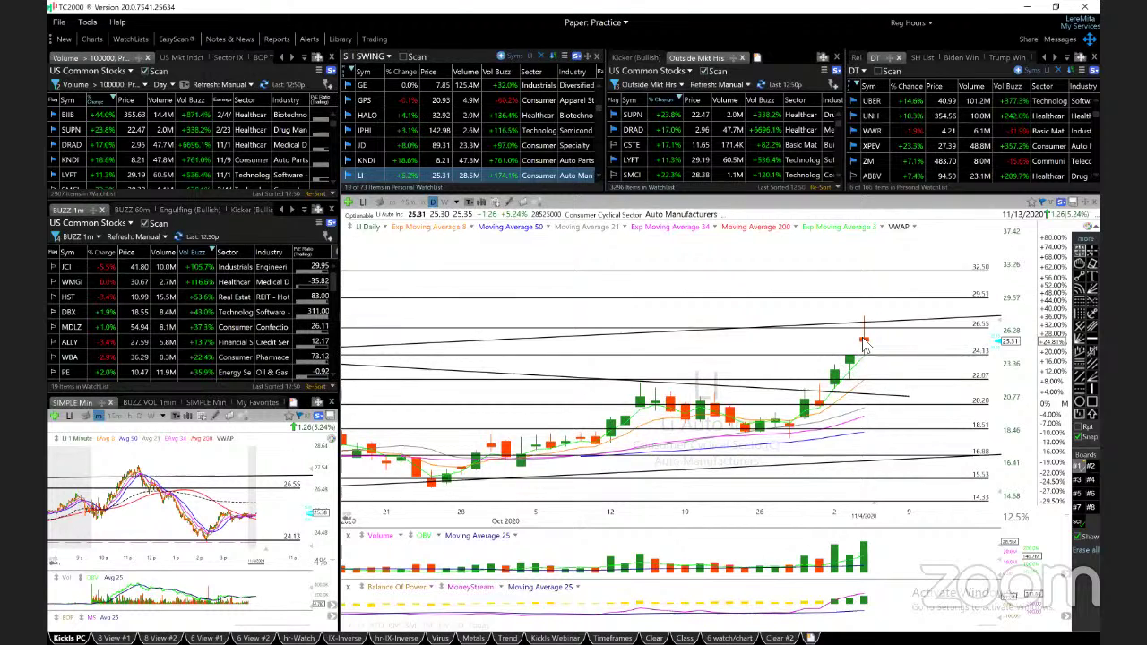
{"action": "left_click", "coordinate": [865, 341]}
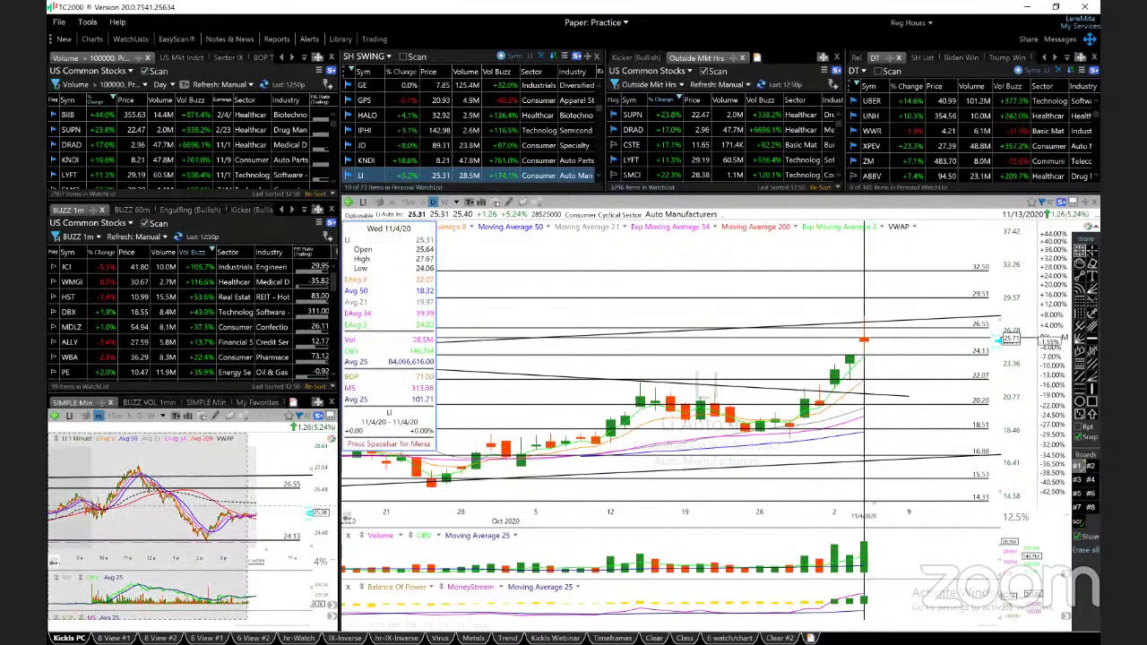
{"action": "left_click", "coordinate": [865, 340]}
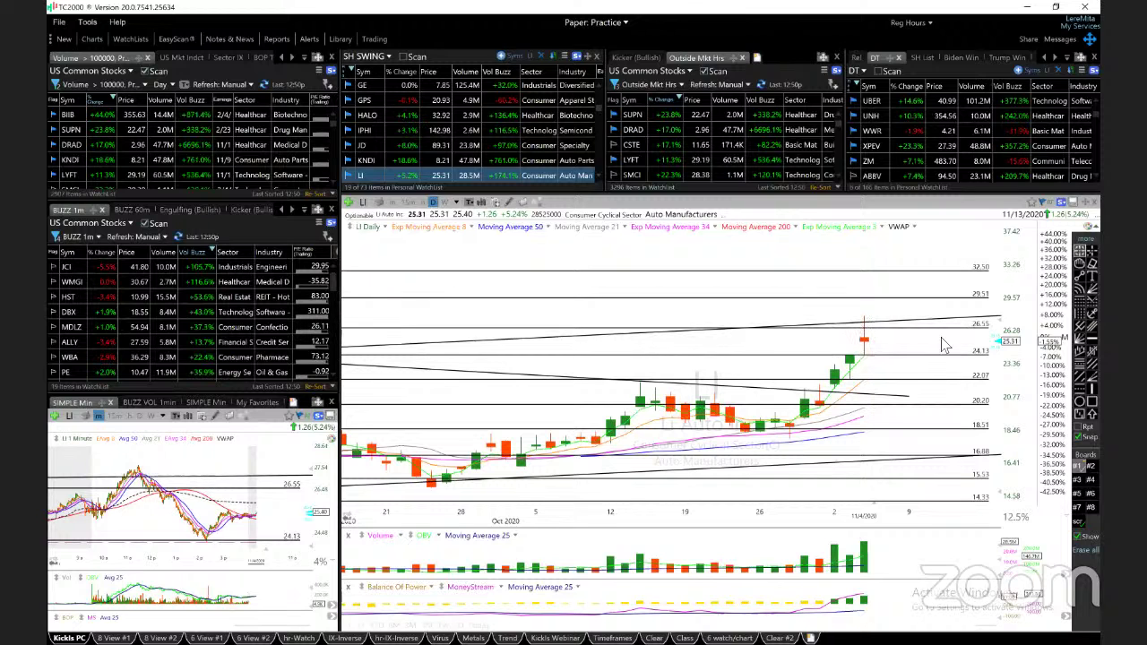
{"action": "scroll", "coordinate": [920, 348], "scroll_direction": "down", "scroll_amount": 2}
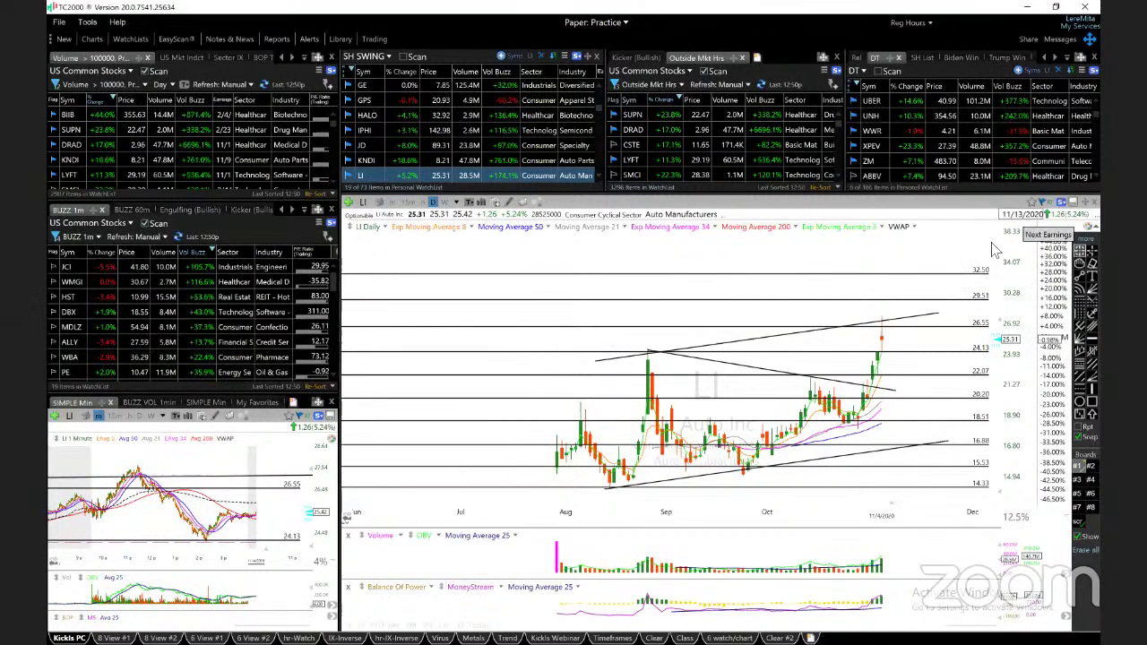
{"action": "scroll", "coordinate": [923, 349], "scroll_direction": "up", "scroll_amount": 1}
{"action": "scroll", "coordinate": [923, 349], "scroll_direction": "up", "scroll_amount": 1}
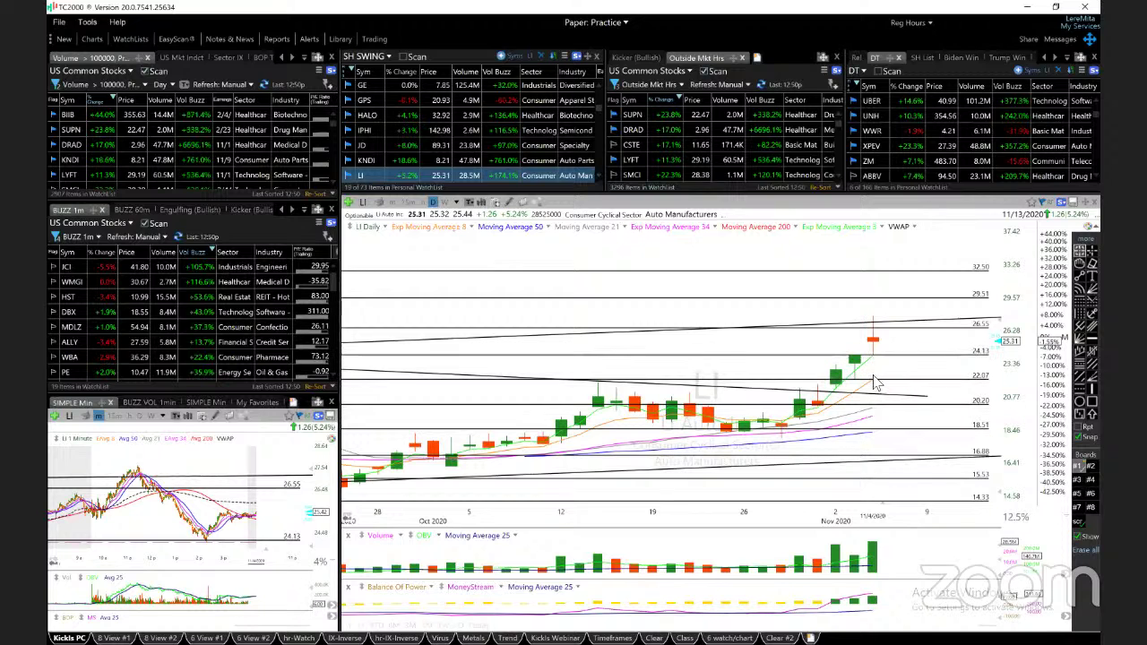
- Load LYFT and compress its price scale to show more range
{"action": "key", "text": "space"}
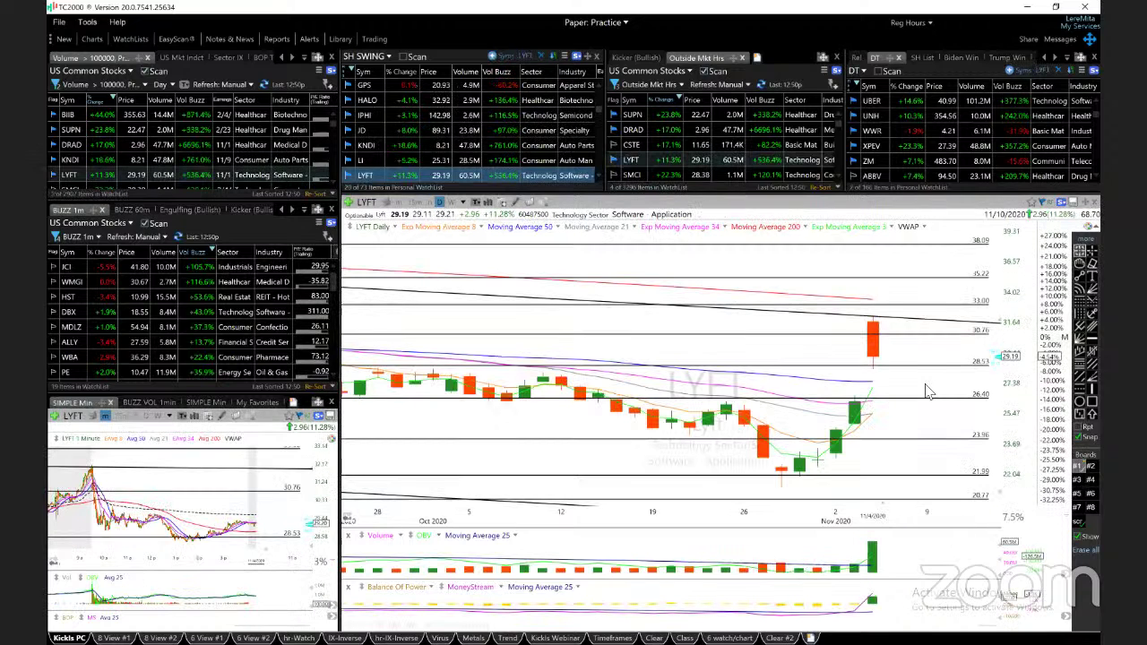
{"action": "scroll", "coordinate": [929, 391], "scroll_direction": "up", "scroll_amount": 2}
{"action": "scroll", "coordinate": [930, 392], "scroll_direction": "down", "scroll_amount": 4}
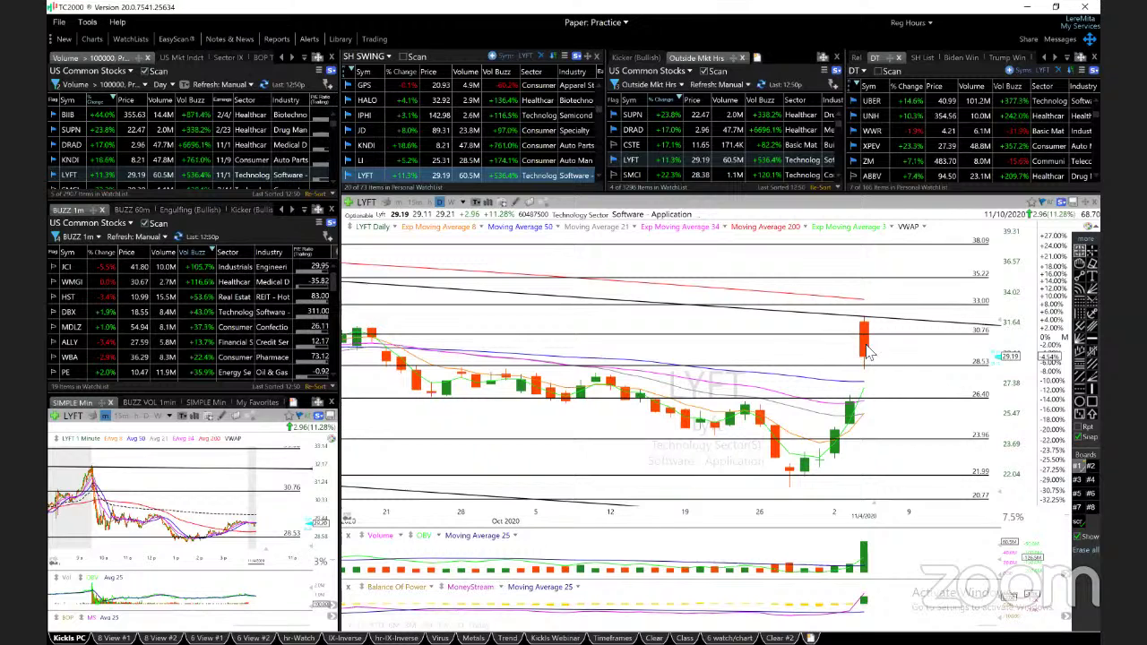
{"action": "scroll", "coordinate": [865, 324], "scroll_direction": "down", "scroll_amount": 2}
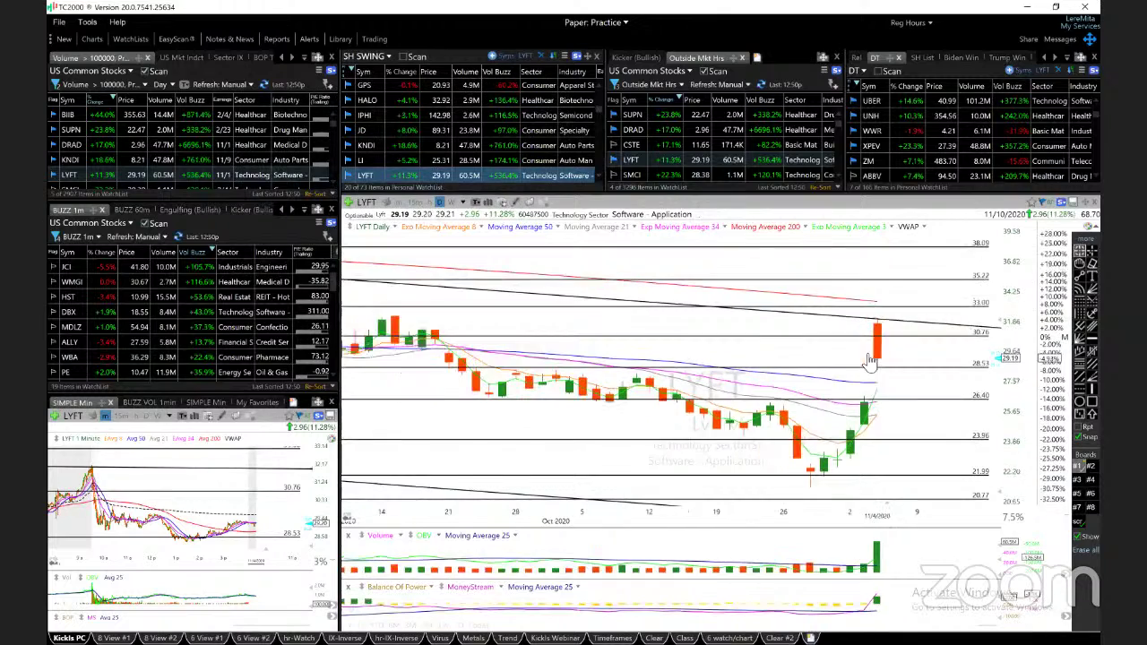
{"action": "scroll", "coordinate": [864, 324], "scroll_direction": "down", "scroll_amount": 3}
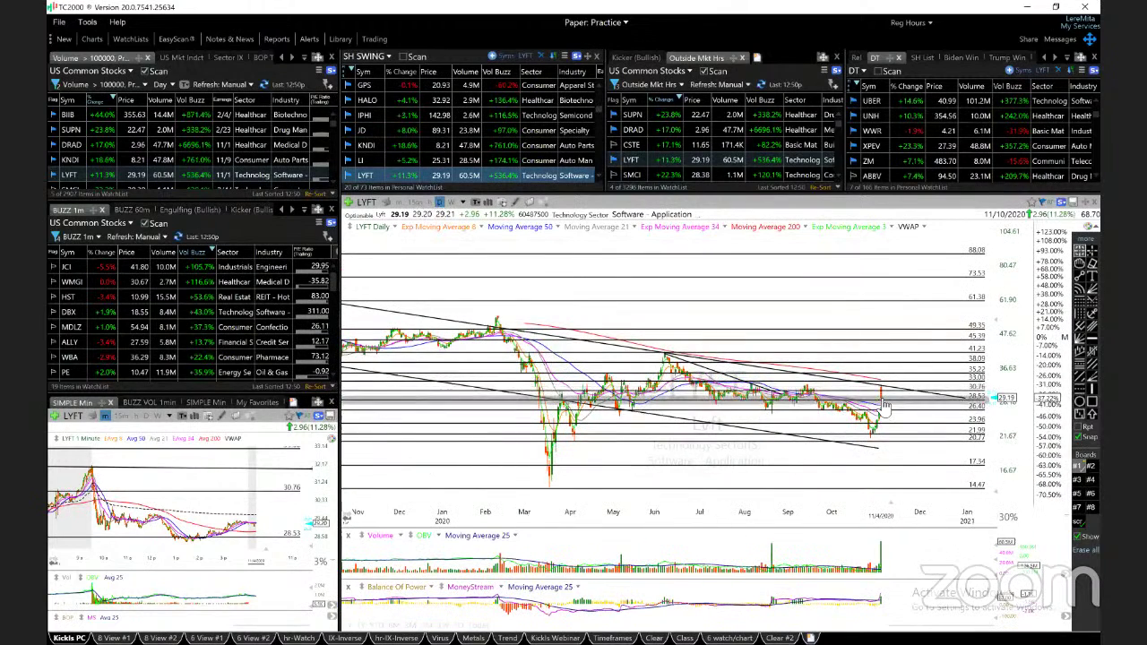
{"action": "scroll", "coordinate": [887, 403], "scroll_direction": "up", "scroll_amount": 3}
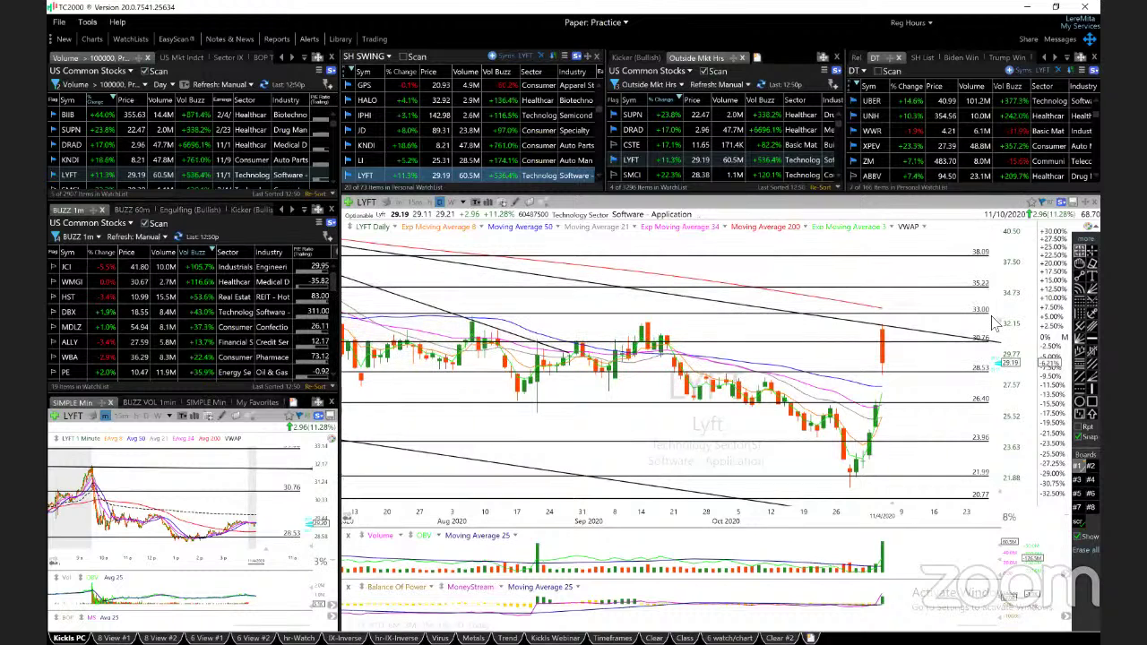
{"action": "mouse_move", "coordinate": [995, 313]}
{"action": "left_mouse_down"}
{"action": "mouse_move", "coordinate": [994, 332]}
{"action": "mouse_move", "coordinate": [951, 342]}
{"action": "left_mouse_up"}
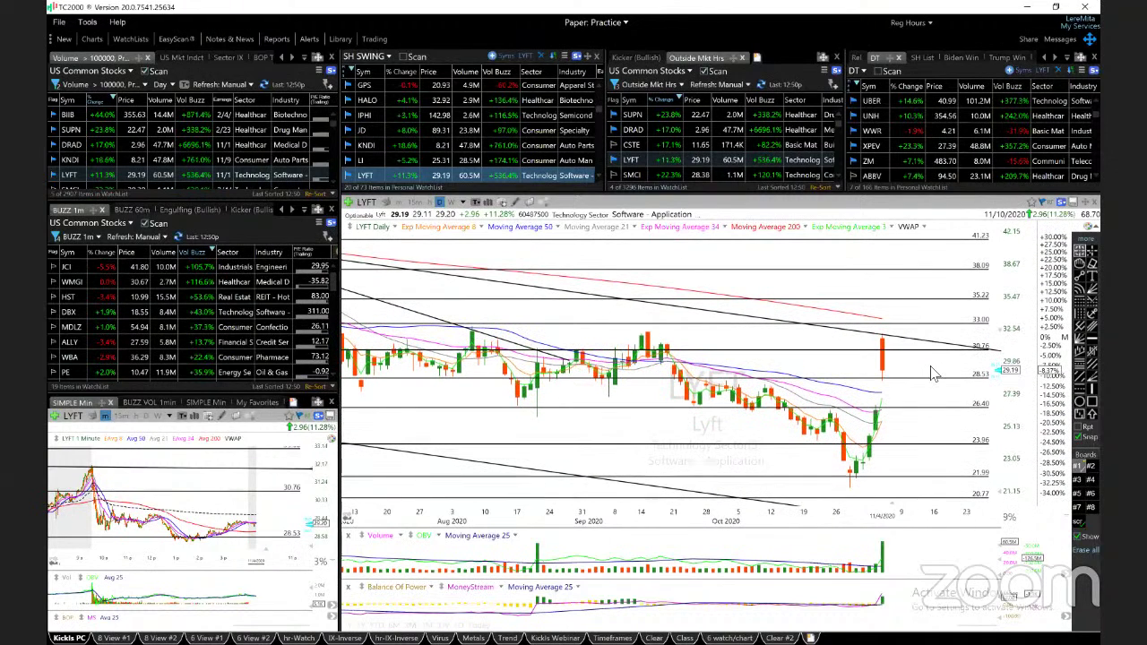
- Load Mattel (MAT) and check the 10/27/20 candle's price details
{"action": "key", "text": "space"}
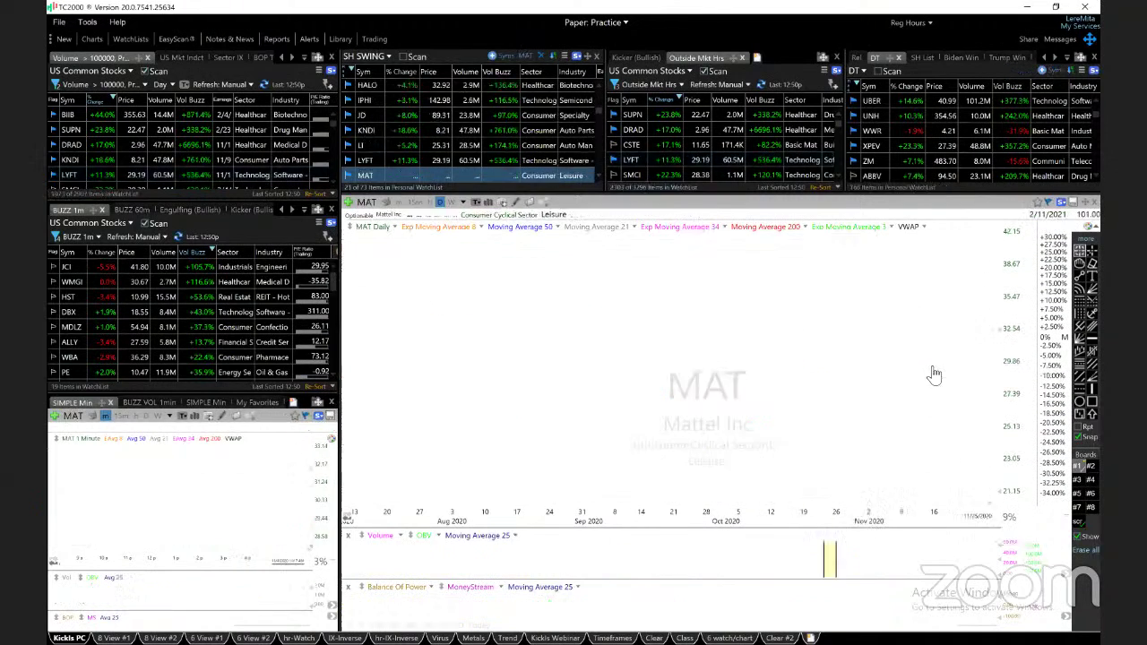
{"action": "scroll", "coordinate": [923, 411], "scroll_direction": "up", "scroll_amount": 3}
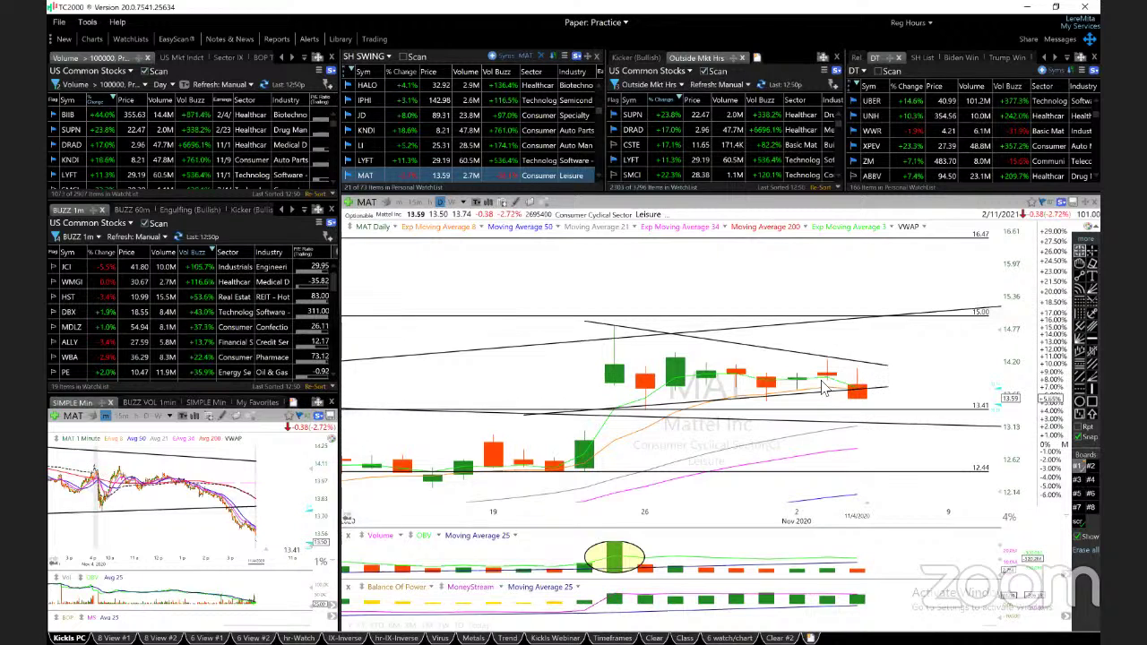
{"action": "left_click", "coordinate": [674, 334]}
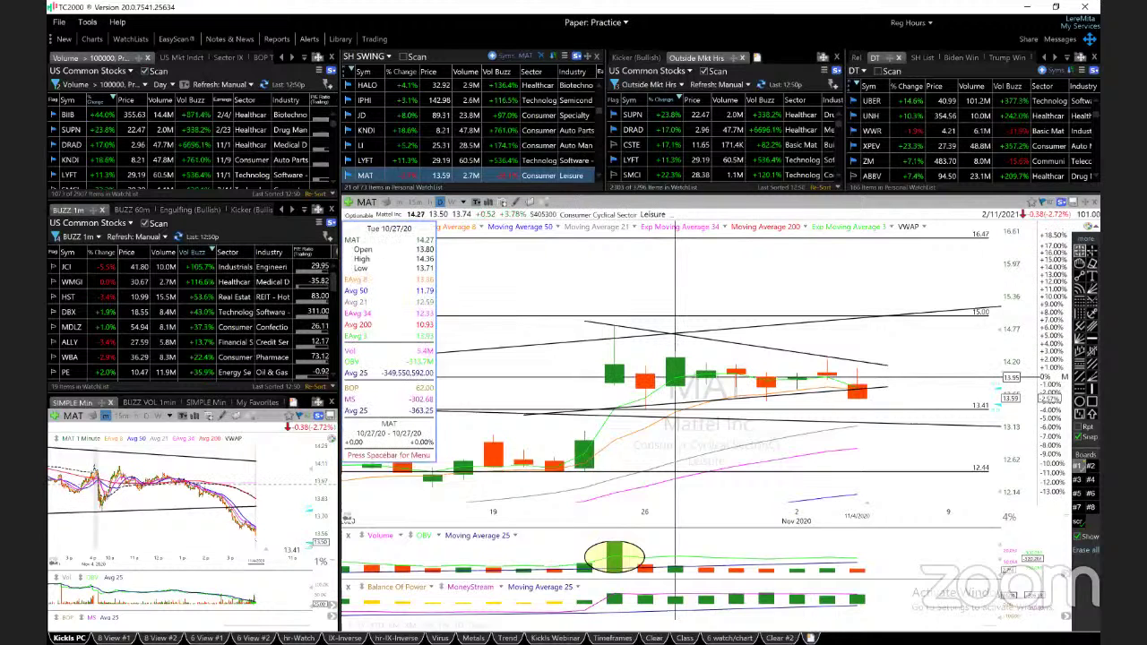
{"action": "left_click", "coordinate": [910, 371]}
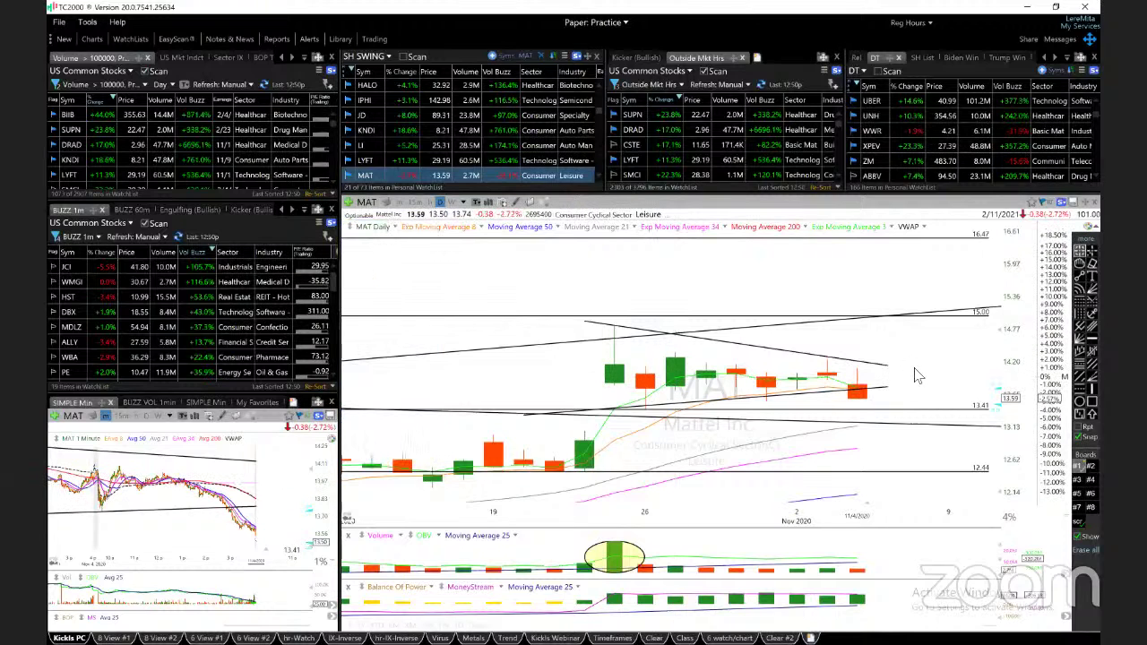
- Delete the short trendline under the latest candles and extend the descending trendline right
{"action": "right_click", "coordinate": [871, 394]}
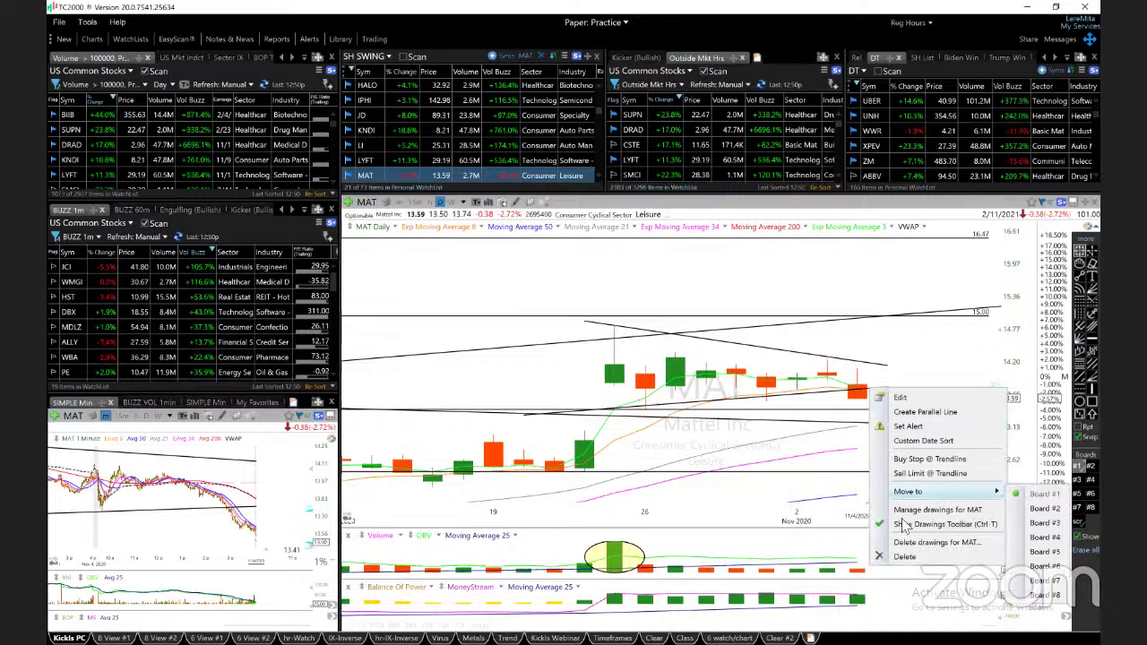
{"action": "left_click", "coordinate": [932, 537]}
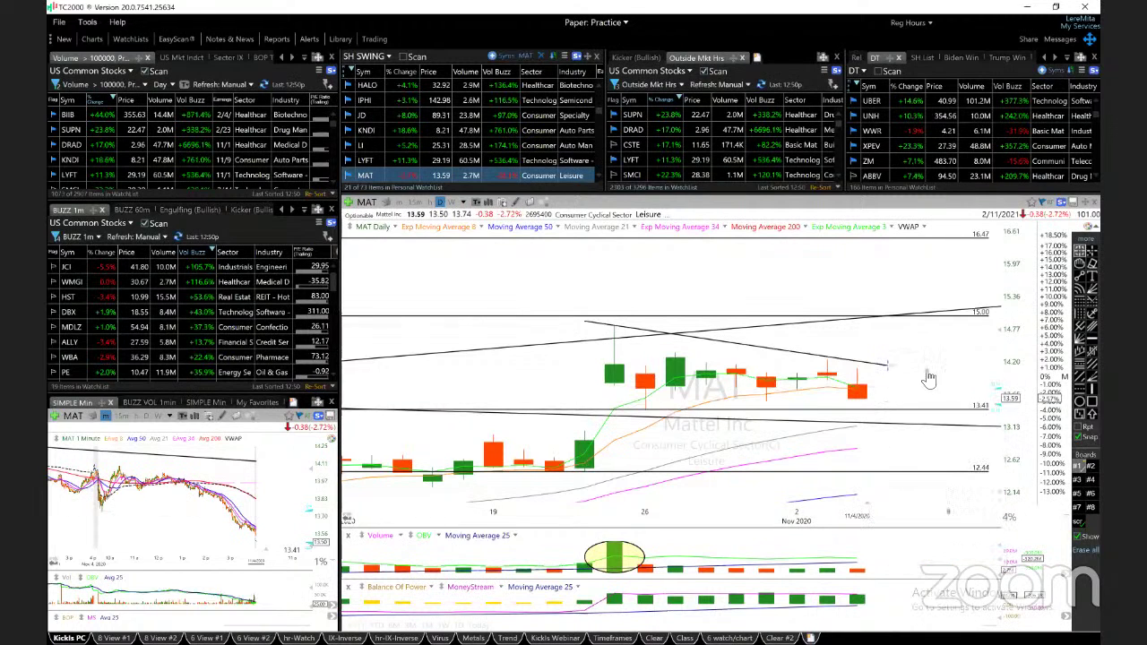
{"action": "left_click_drag", "start_coordinate": [888, 369], "coordinate": [948, 383]}
{"action": "scroll", "coordinate": [937, 347], "scroll_direction": "down", "scroll_amount": 1}
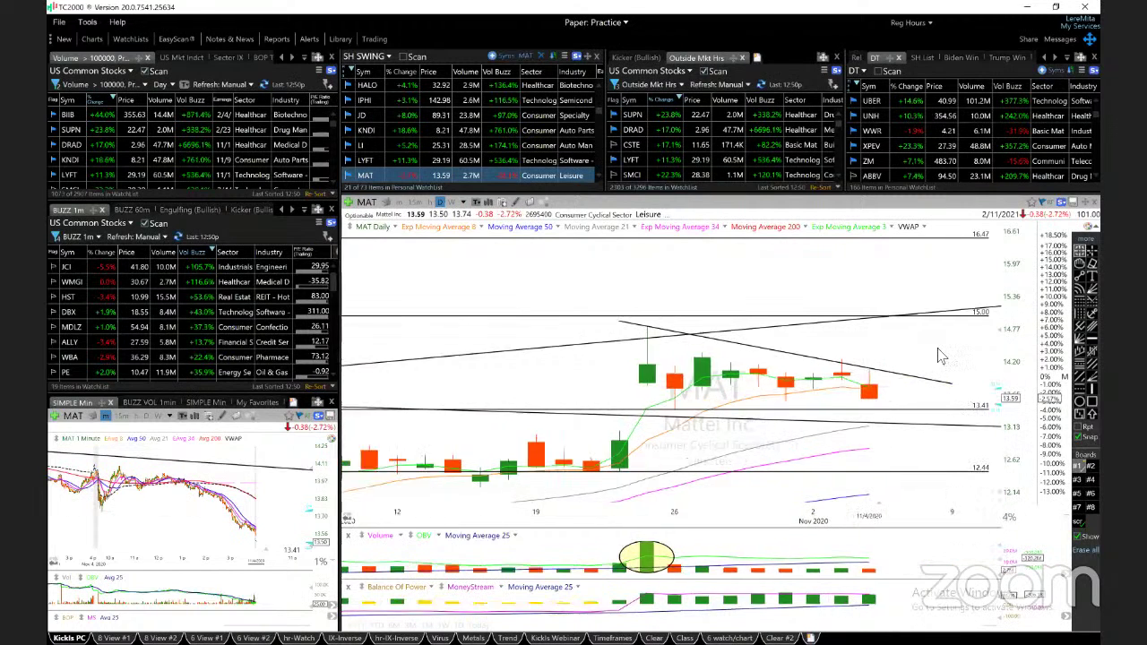
{"action": "scroll", "coordinate": [938, 348], "scroll_direction": "down", "scroll_amount": 1}
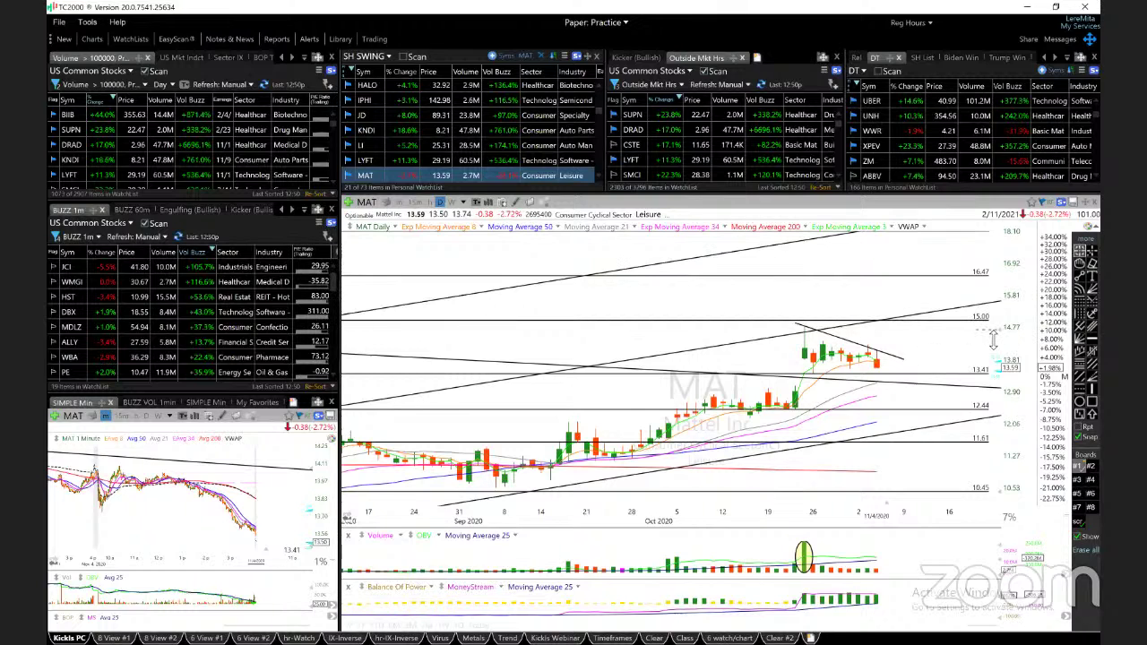
- Load Cloudflare (NET) and rescale its price axis to show higher levels
{"action": "key", "text": "space"}
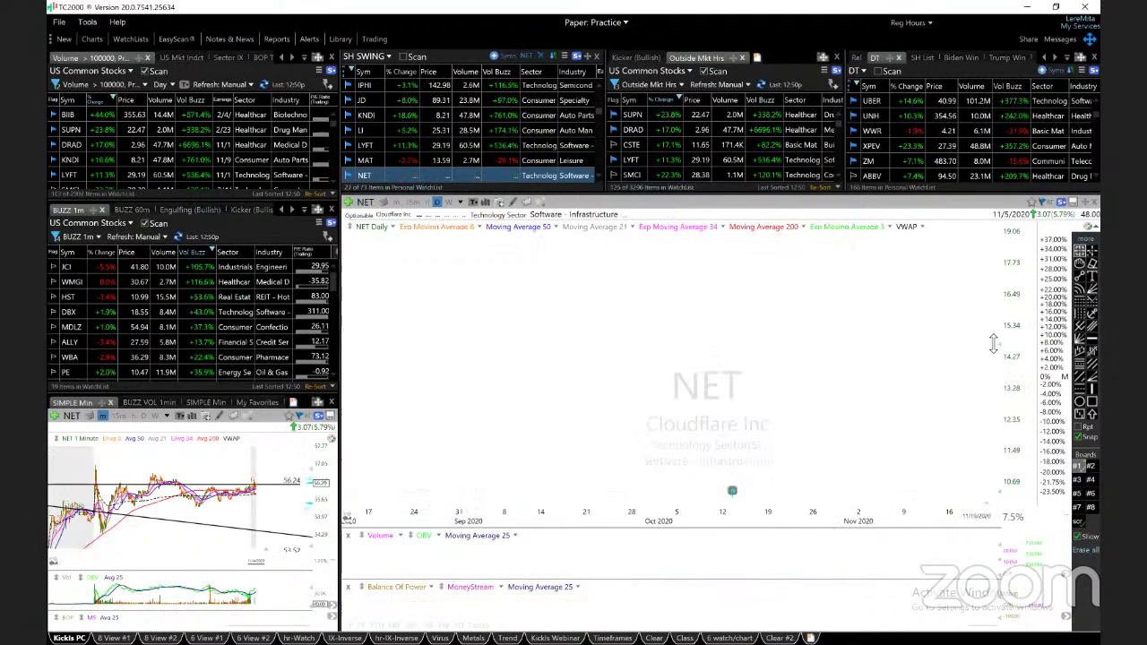
{"action": "scroll", "coordinate": [853, 378], "scroll_direction": "up", "scroll_amount": 3}
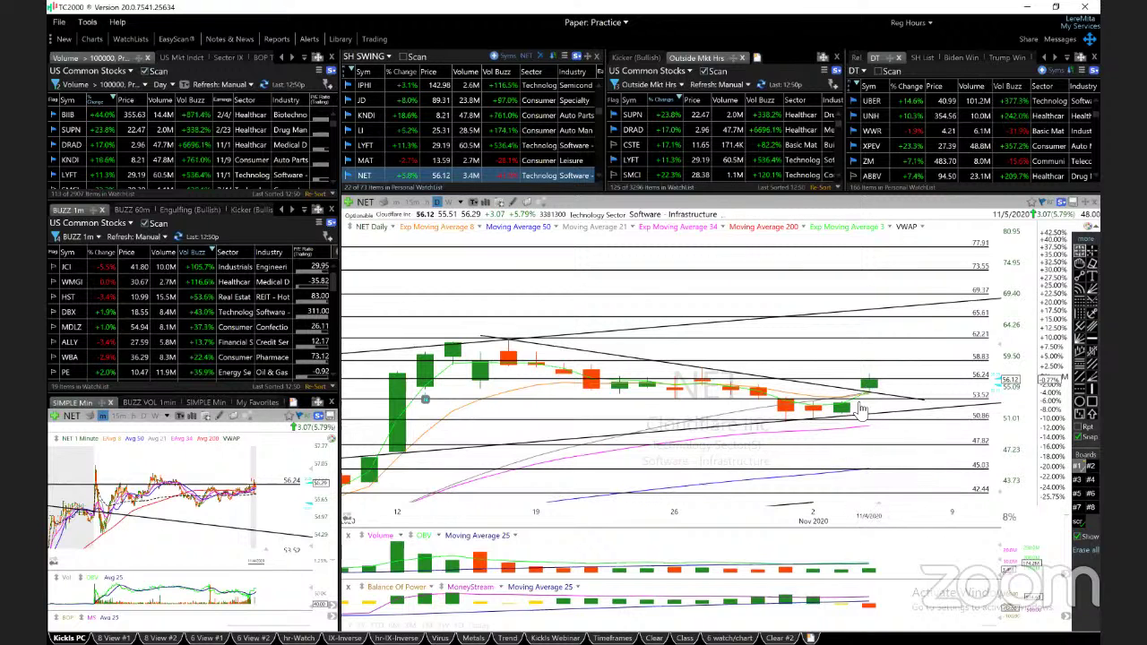
{"action": "scroll", "coordinate": [862, 410], "scroll_direction": "down", "scroll_amount": 3}
{"action": "scroll", "coordinate": [861, 409], "scroll_direction": "up", "scroll_amount": 1}
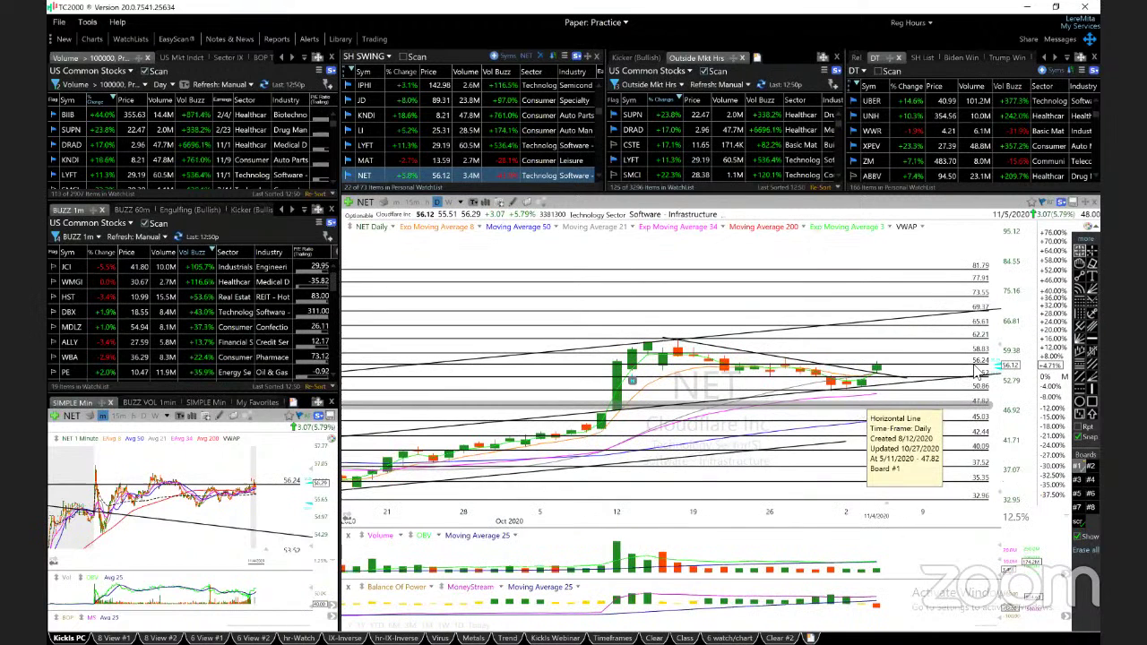
{"action": "left_click_drag", "start_coordinate": [1008, 349], "coordinate": [1003, 260]}
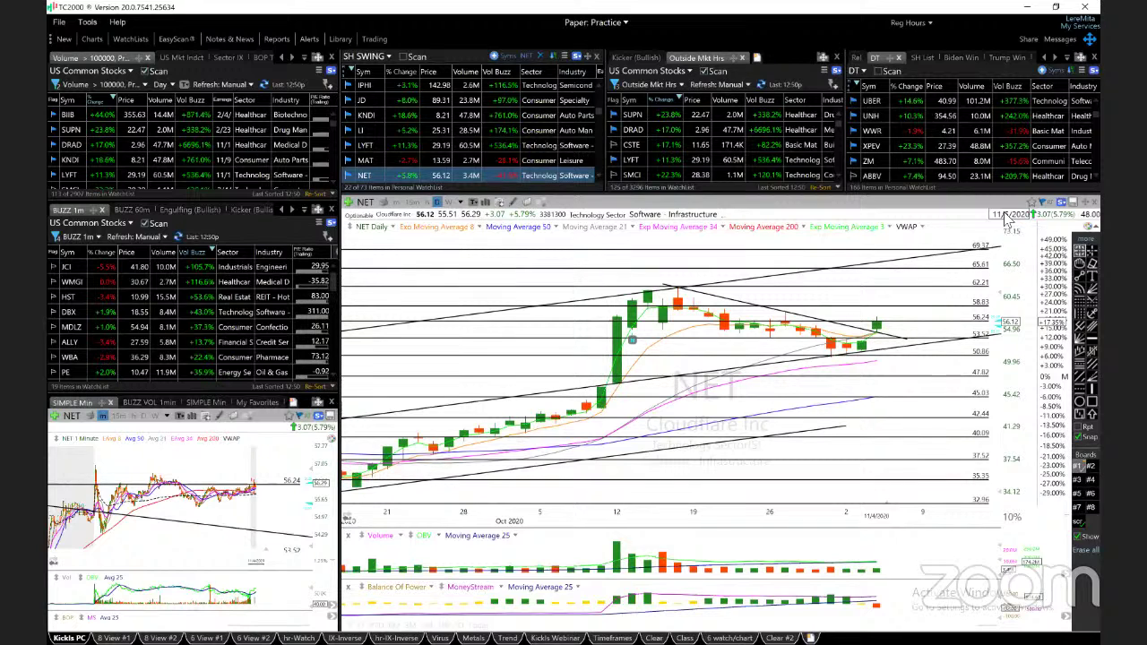
{"action": "scroll", "coordinate": [925, 391], "scroll_direction": "up", "scroll_amount": 5}
{"action": "scroll", "coordinate": [925, 390], "scroll_direction": "down", "scroll_amount": 5}
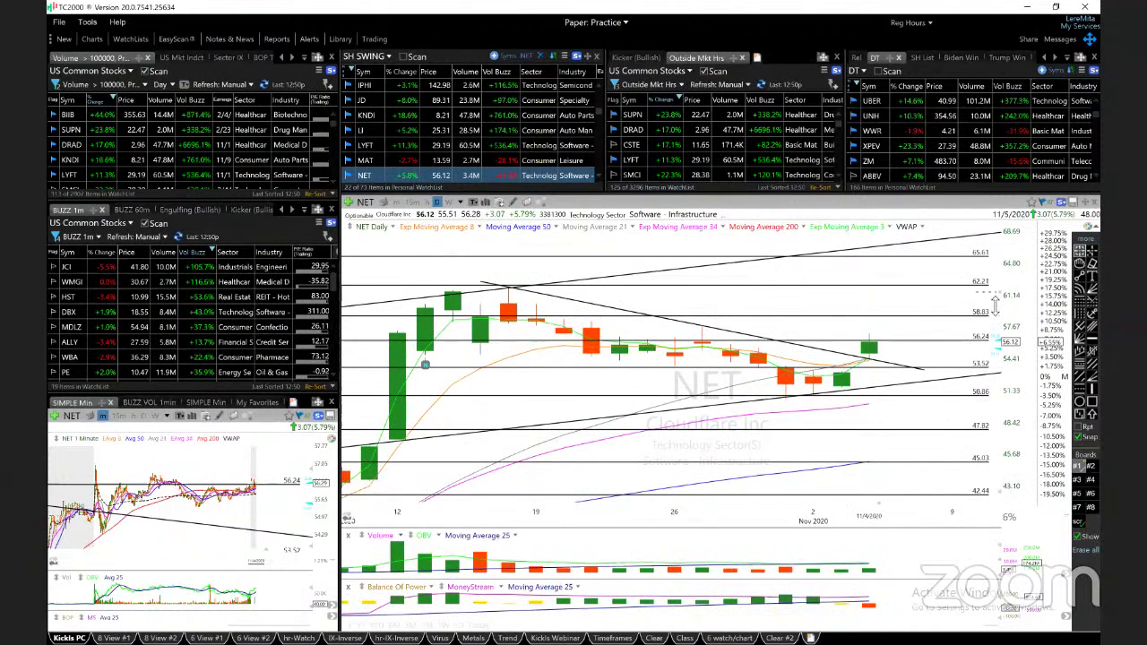
{"action": "left_click_drag", "start_coordinate": [996, 296], "coordinate": [995, 306]}
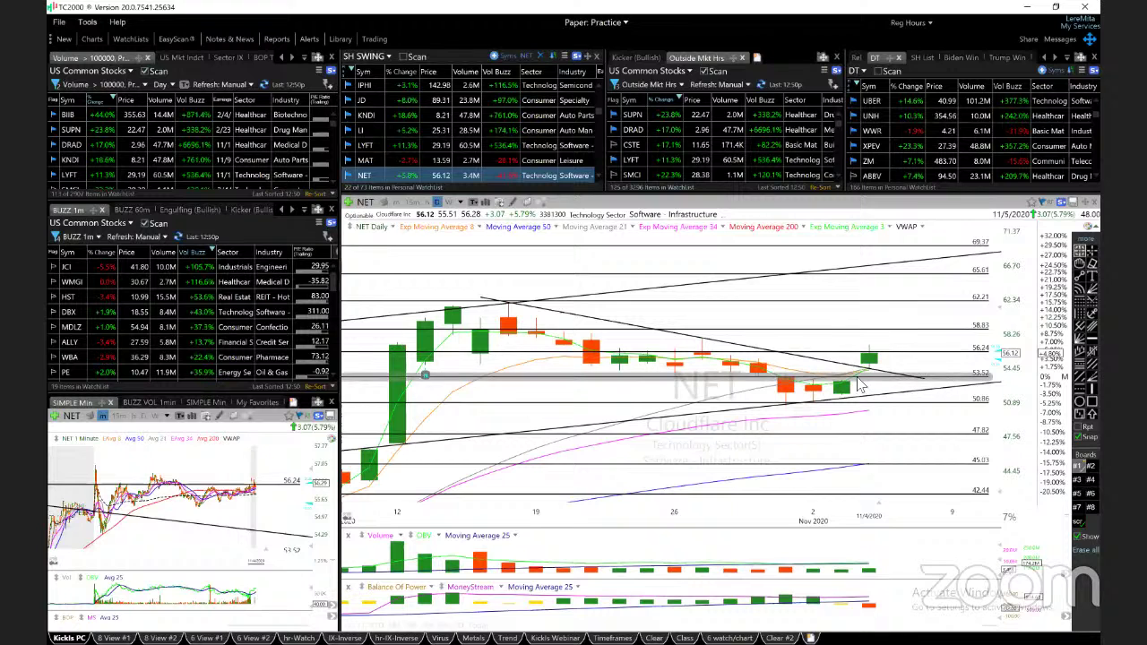
{"action": "key", "text": "space"}
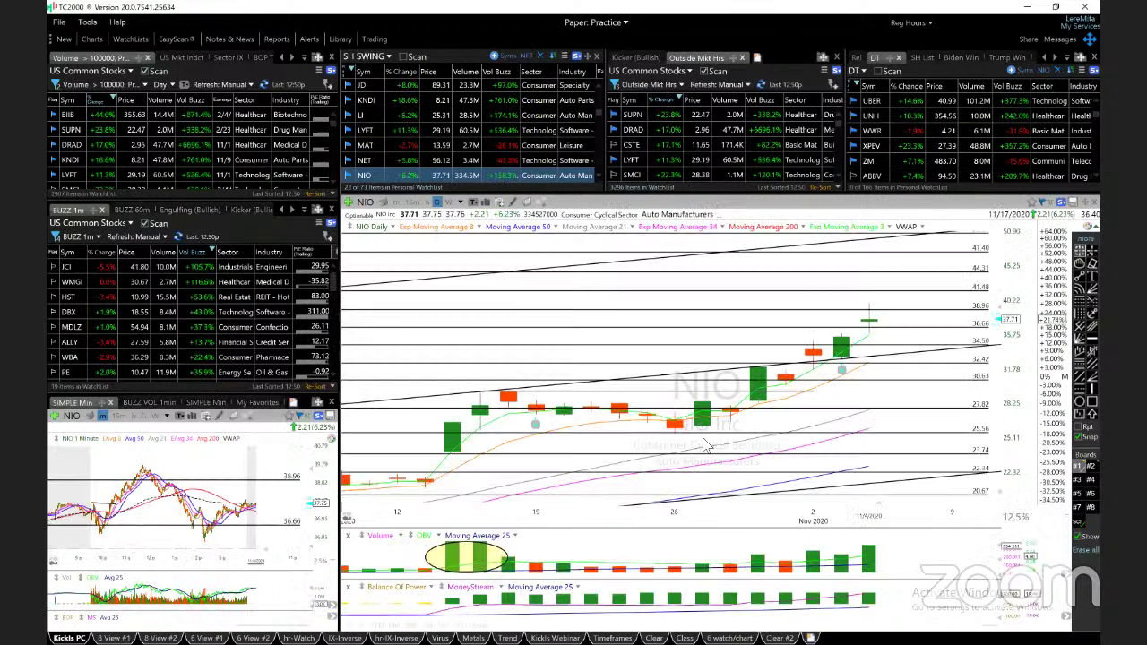
{"action": "key", "text": "space"}
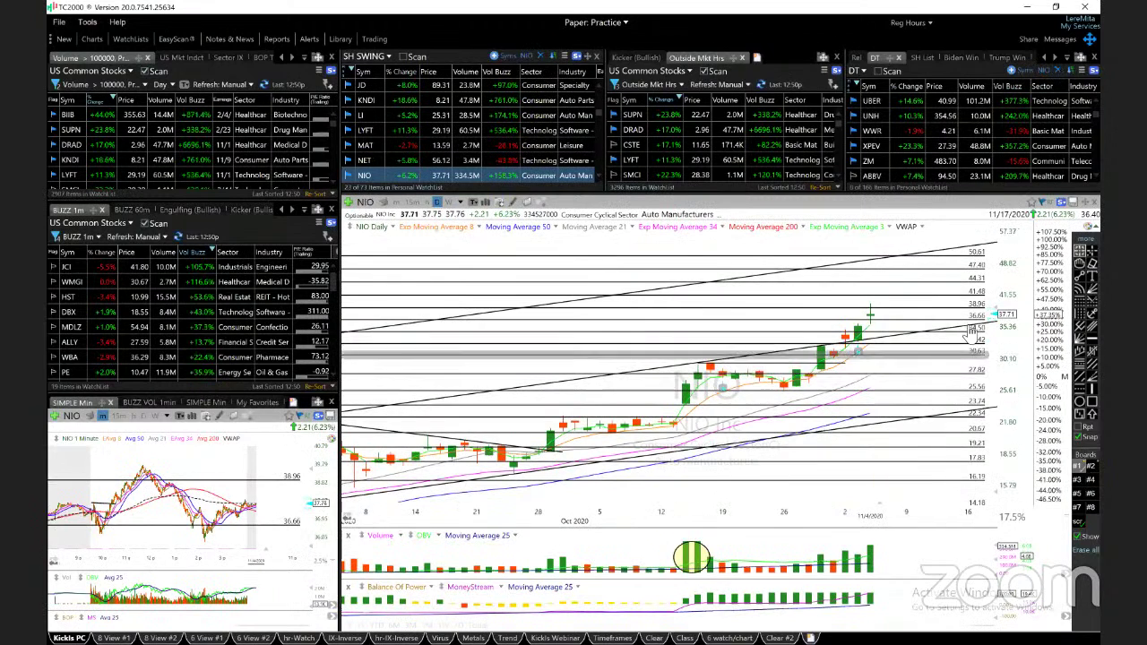
{"action": "left_click_drag", "start_coordinate": [1008, 296], "coordinate": [995, 255]}
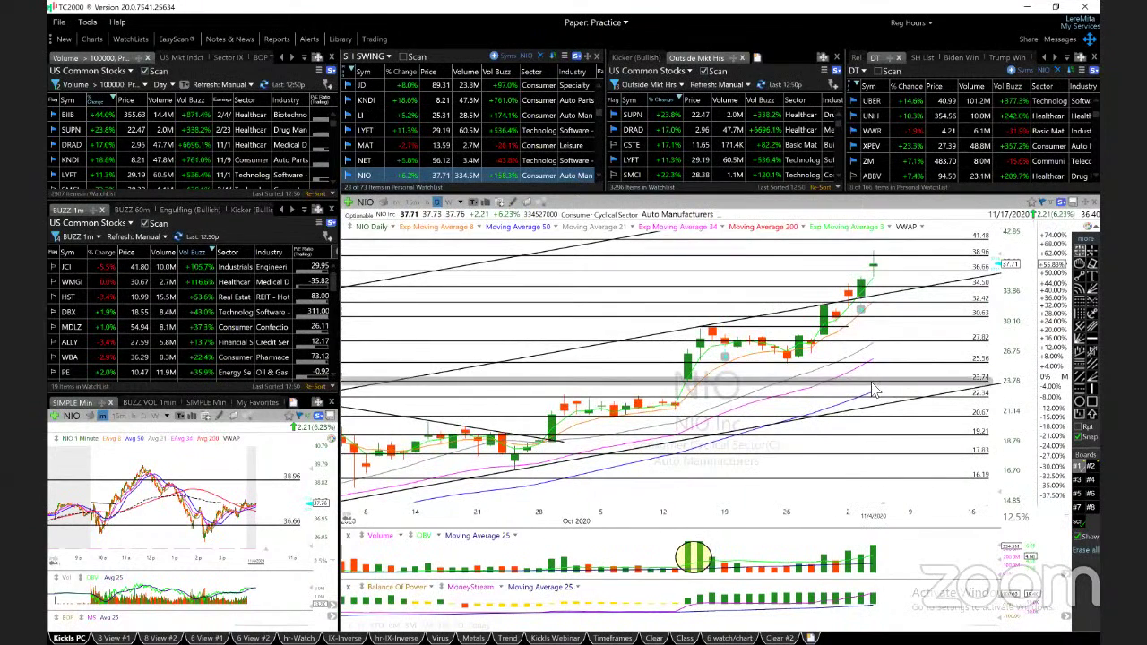
{"action": "scroll", "coordinate": [873, 388], "scroll_direction": "up", "scroll_amount": 4}
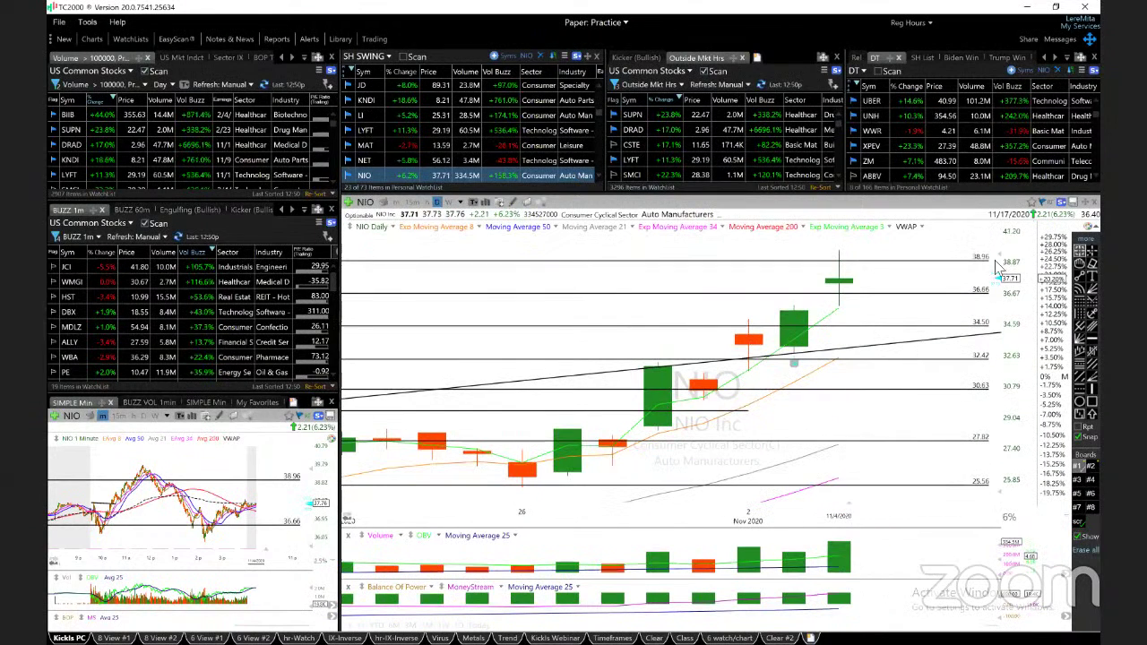
{"action": "left_click_drag", "start_coordinate": [994, 260], "coordinate": [968, 324]}
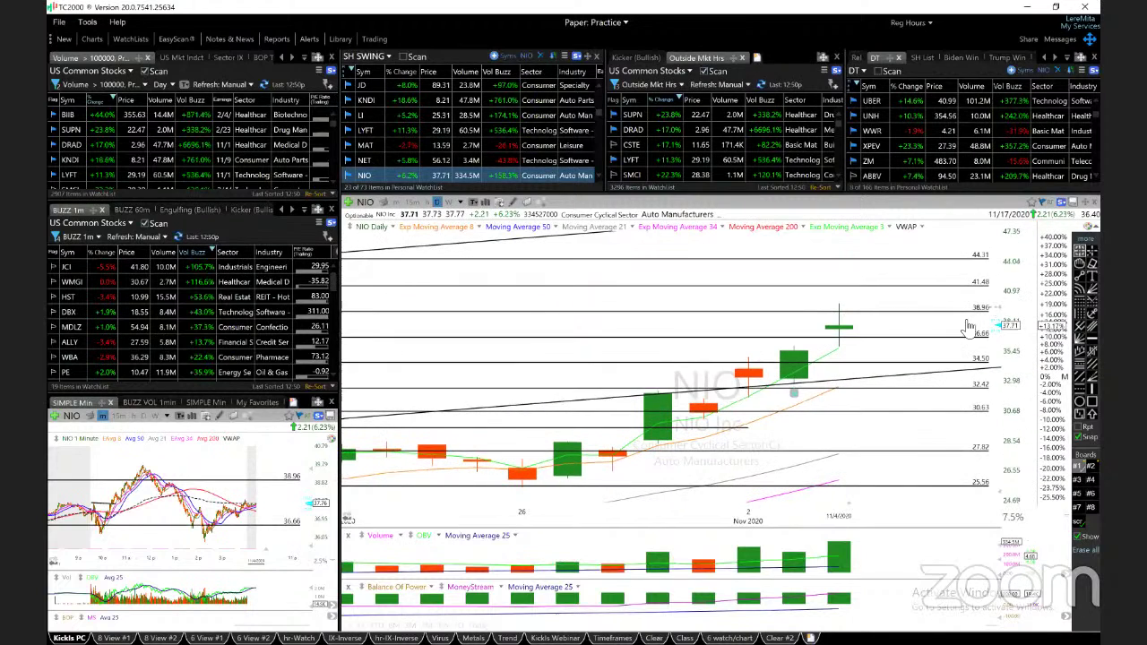
{"action": "scroll", "coordinate": [874, 390], "scroll_direction": "down", "scroll_amount": 4}
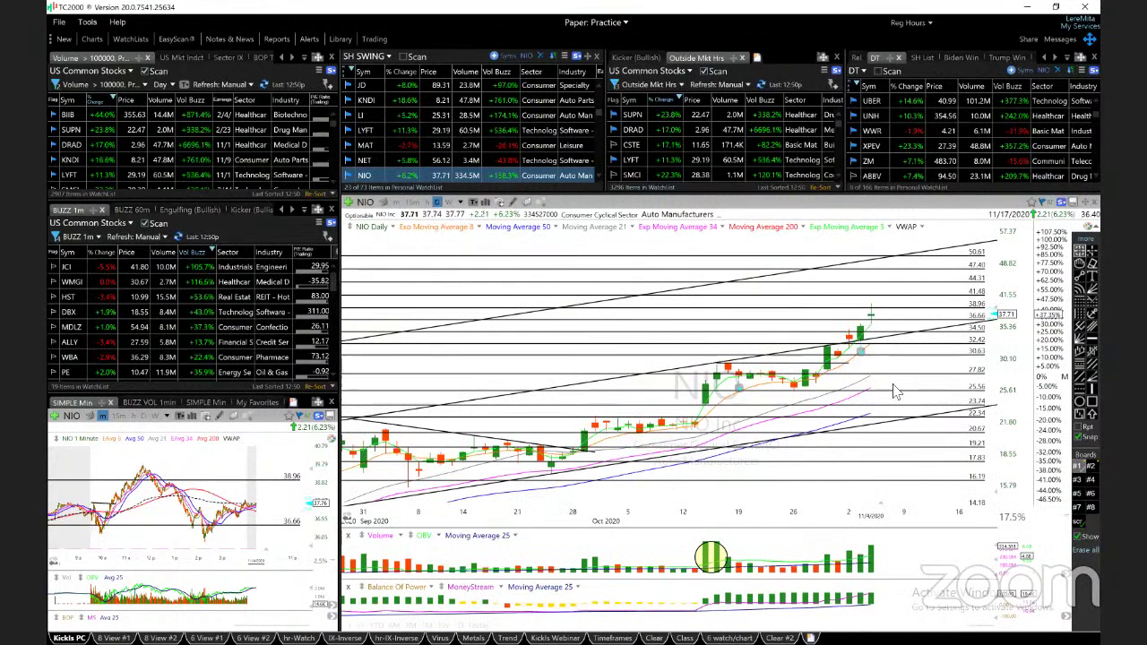
{"action": "scroll", "coordinate": [896, 391], "scroll_direction": "up", "scroll_amount": 1}
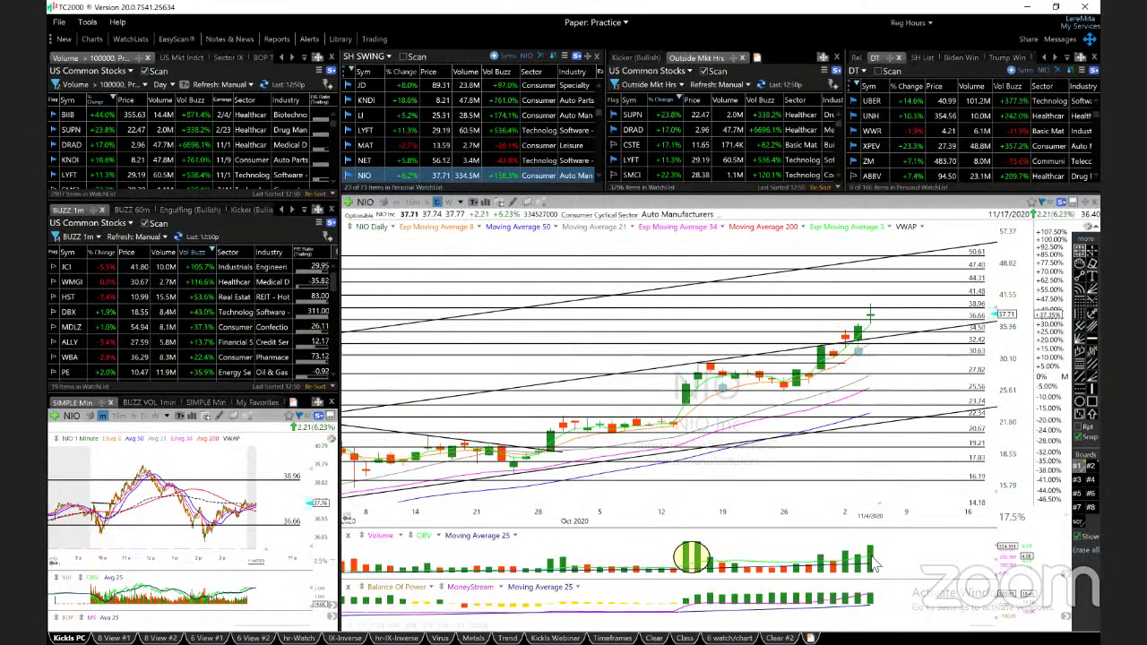
{"action": "left_click", "coordinate": [875, 311]}
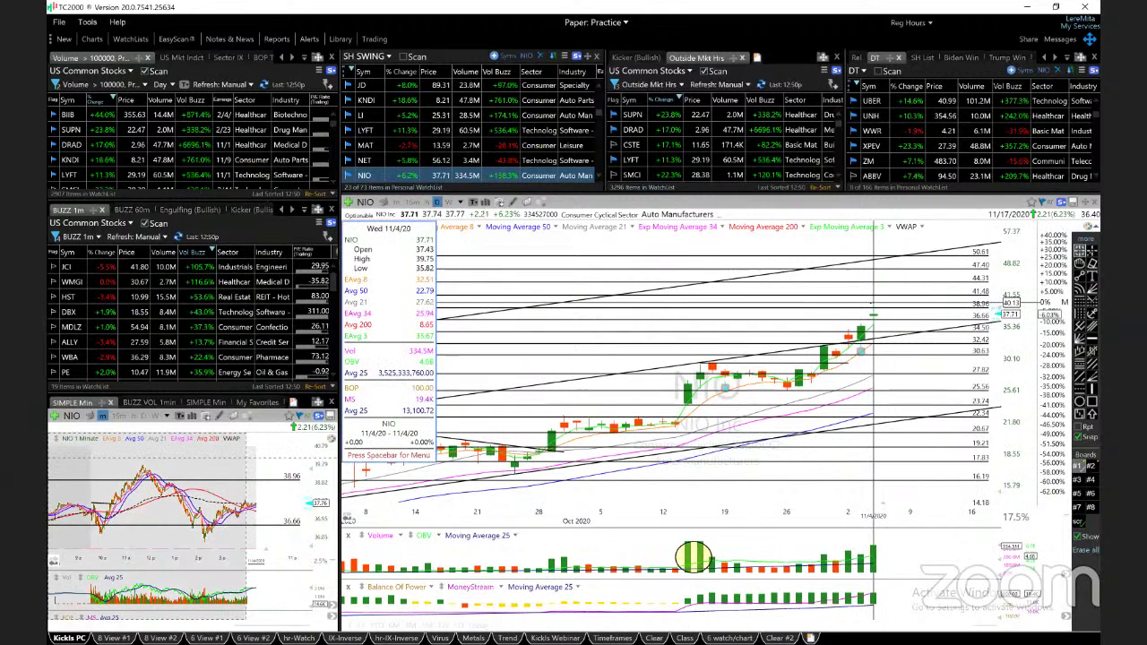
{"action": "left_click", "coordinate": [876, 312]}
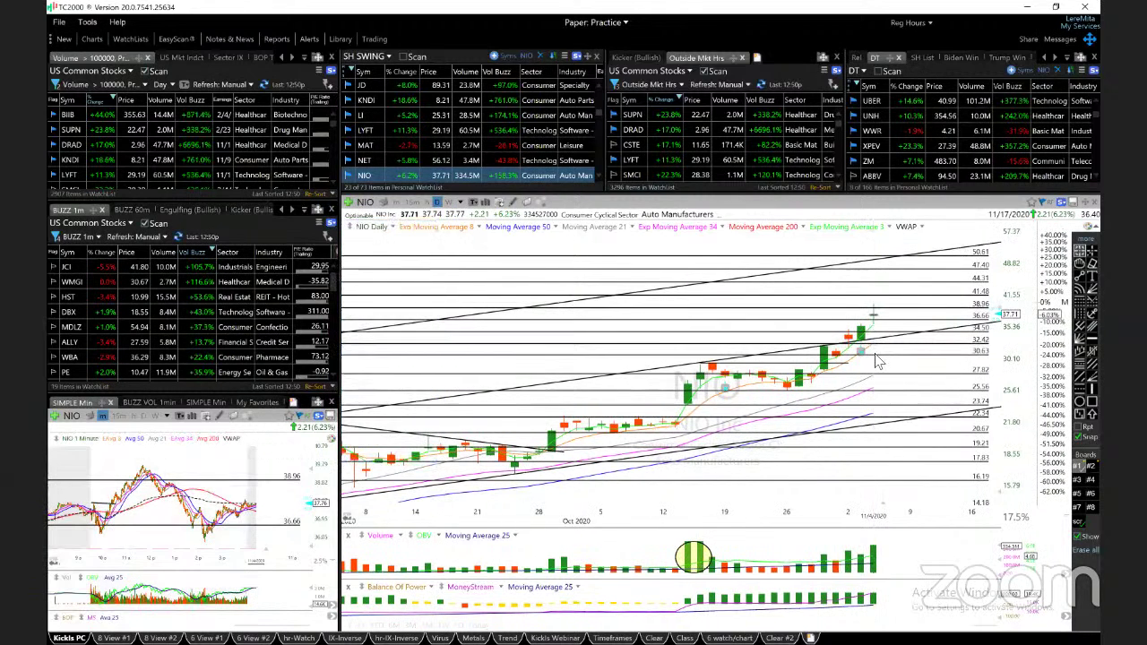
{"action": "scroll", "coordinate": [879, 361], "scroll_direction": "up", "scroll_amount": 2}
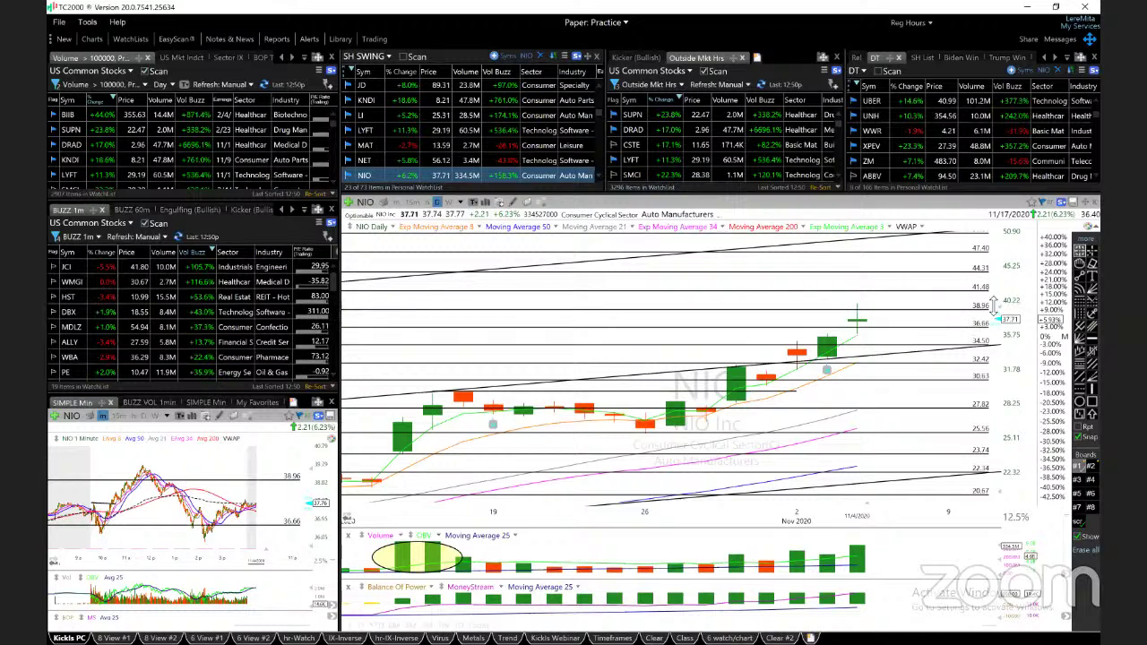
{"action": "left_click_drag", "start_coordinate": [995, 315], "coordinate": [995, 341]}
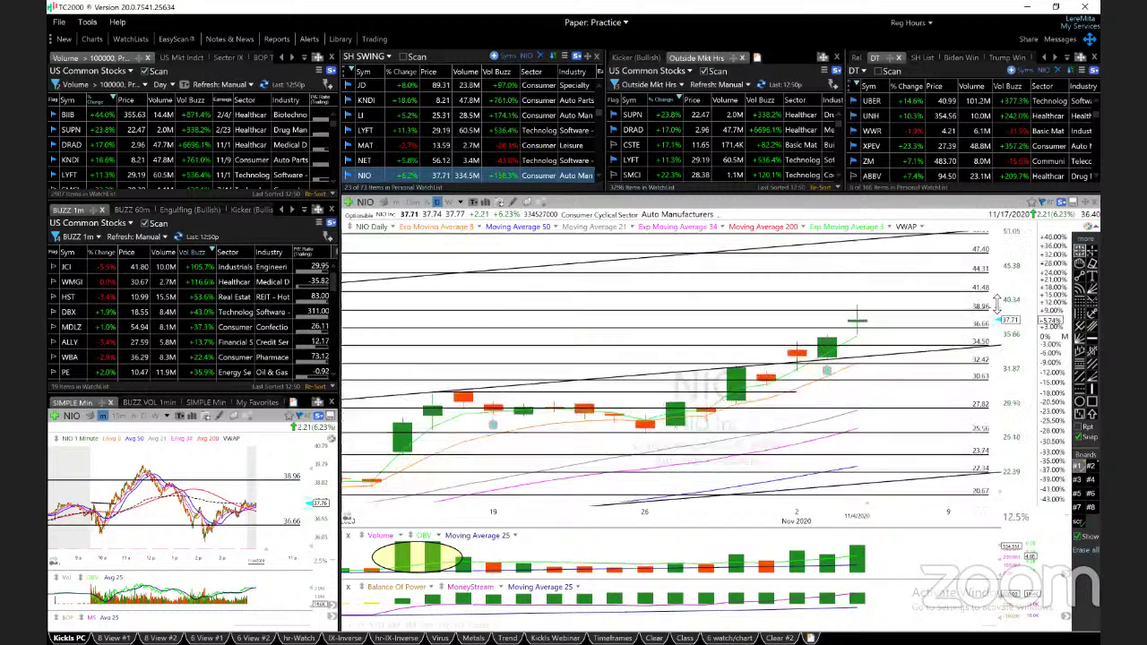
{"action": "left_click_drag", "start_coordinate": [1011, 333], "coordinate": [1011, 305]}
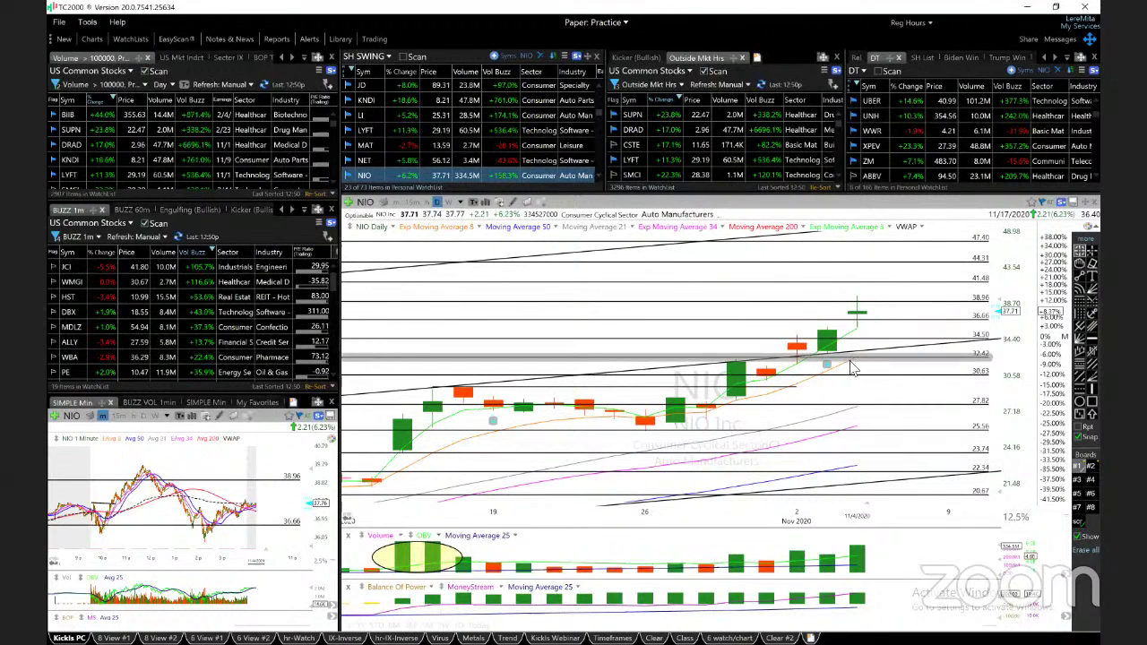
- Load Phreesia (PHR), compress its price scale, then advance to Pinterest (PINS)
{"action": "key", "text": "space"}
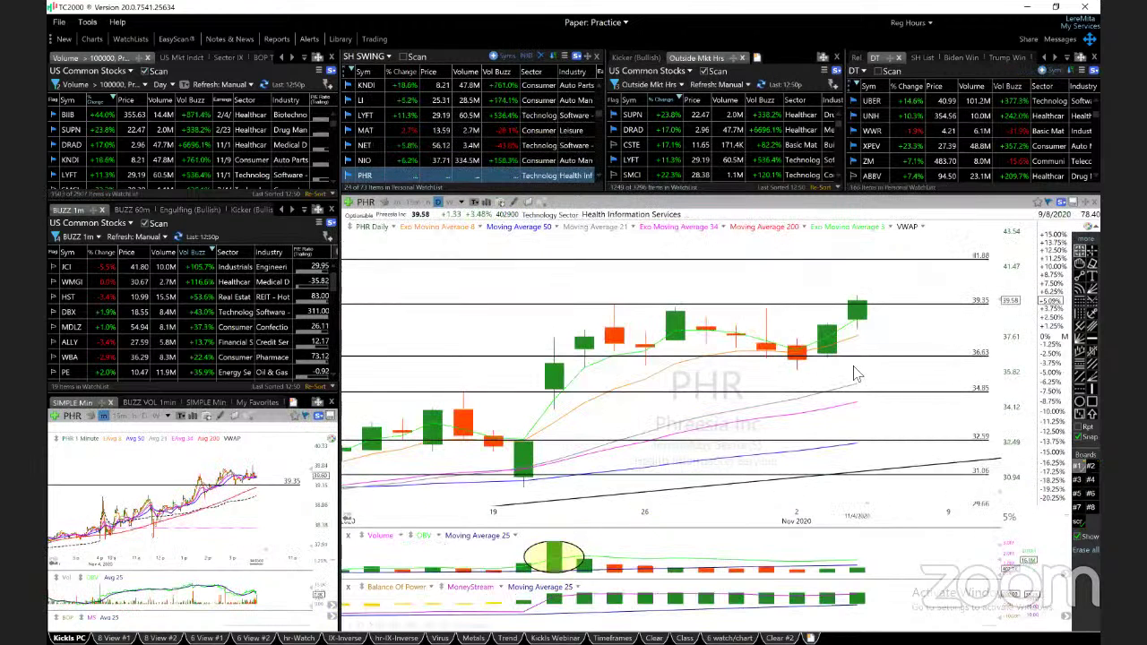
{"action": "scroll", "coordinate": [858, 375], "scroll_direction": "down", "scroll_amount": 2}
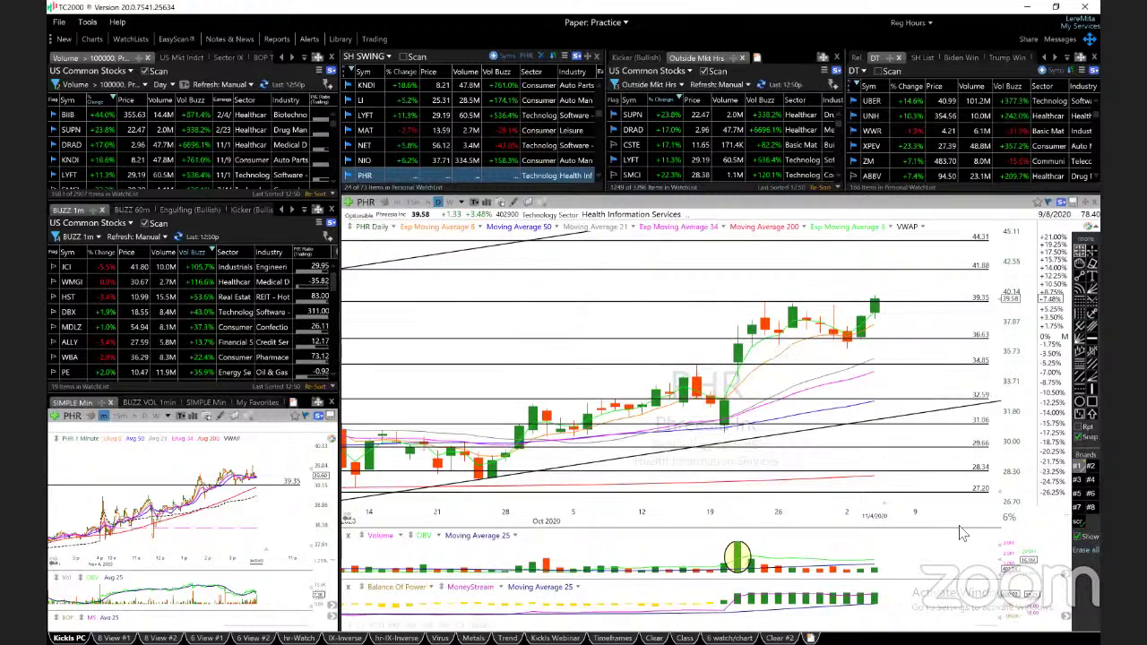
{"action": "left_click_drag", "start_coordinate": [996, 305], "coordinate": [996, 349]}
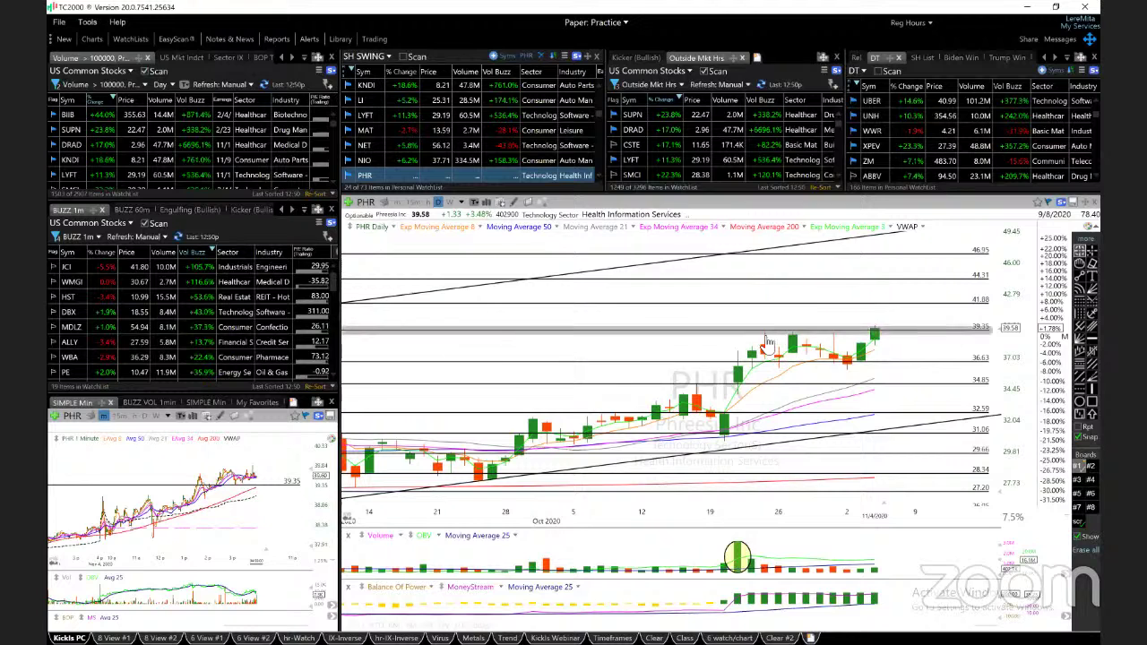
{"action": "scroll", "coordinate": [808, 354], "scroll_direction": "down", "scroll_amount": 3}
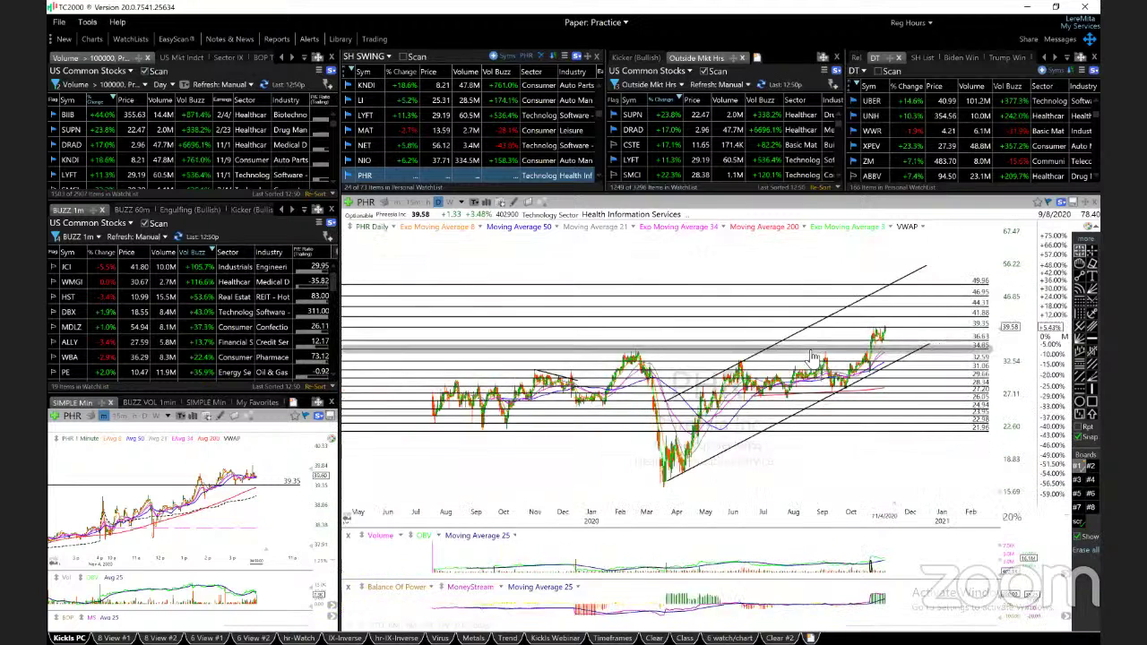
{"action": "scroll", "coordinate": [809, 354], "scroll_direction": "up", "scroll_amount": 6}
{"action": "scroll", "coordinate": [808, 350], "scroll_direction": "down", "scroll_amount": 2}
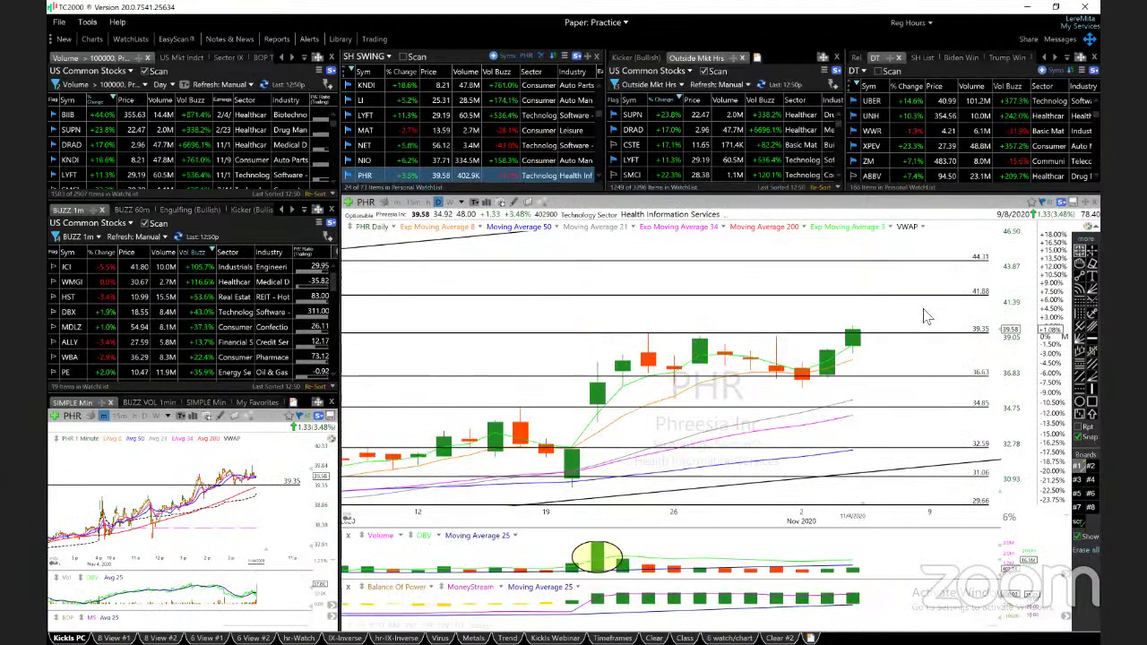
{"action": "mouse_move", "coordinate": [1002, 309]}
{"action": "left_mouse_down"}
{"action": "mouse_move", "coordinate": [995, 347]}
{"action": "mouse_move", "coordinate": [993, 305]}
{"action": "left_mouse_up"}
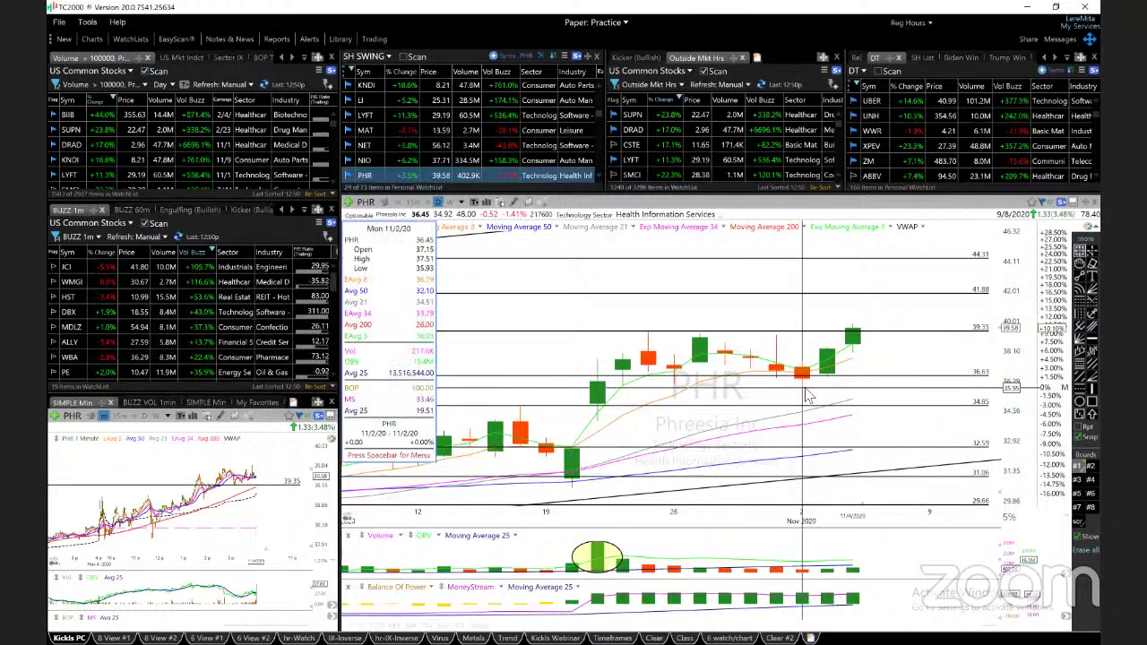
{"action": "key", "text": "space"}
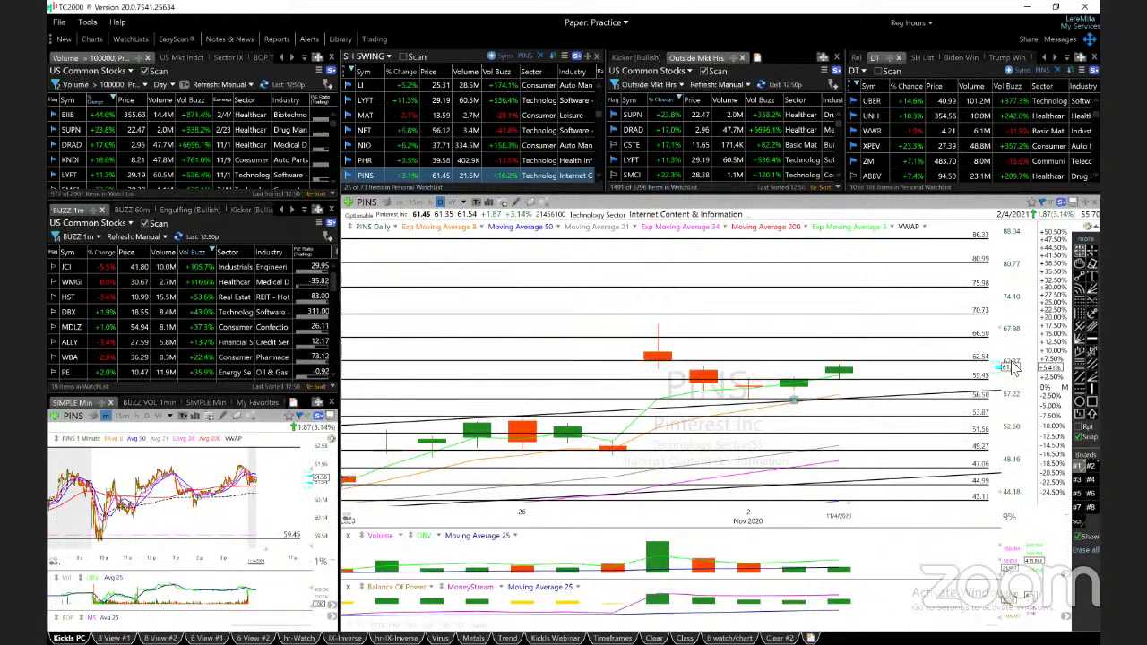
{"action": "scroll", "coordinate": [996, 314], "scroll_direction": "down", "scroll_amount": 1}
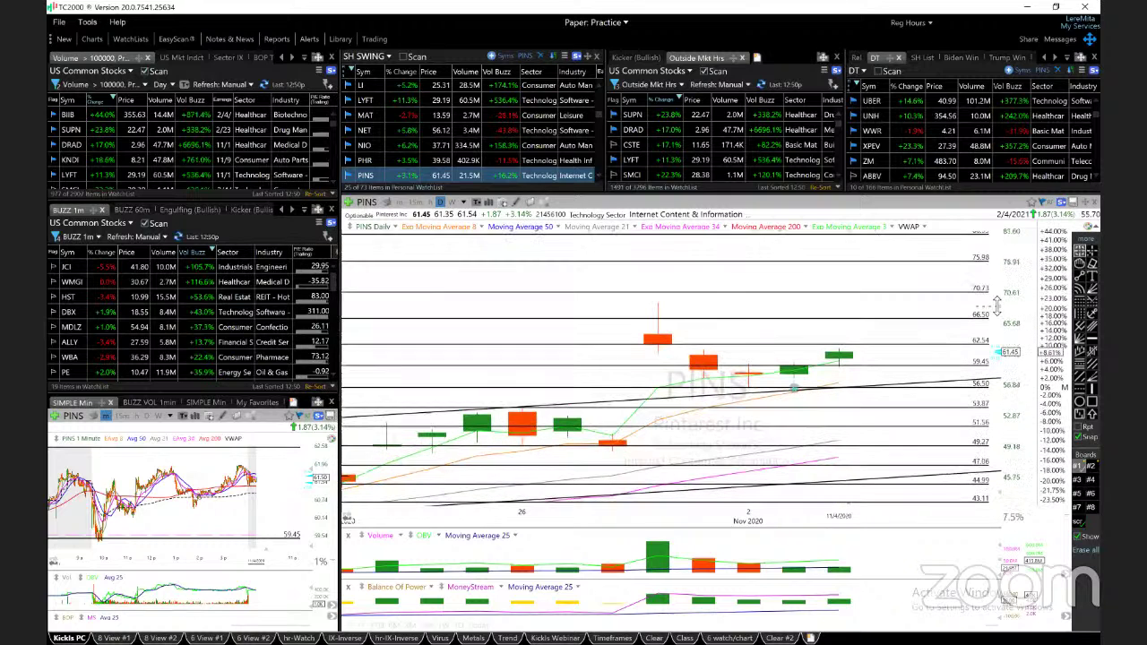
{"action": "scroll", "coordinate": [800, 430], "scroll_direction": "down", "scroll_amount": 3}
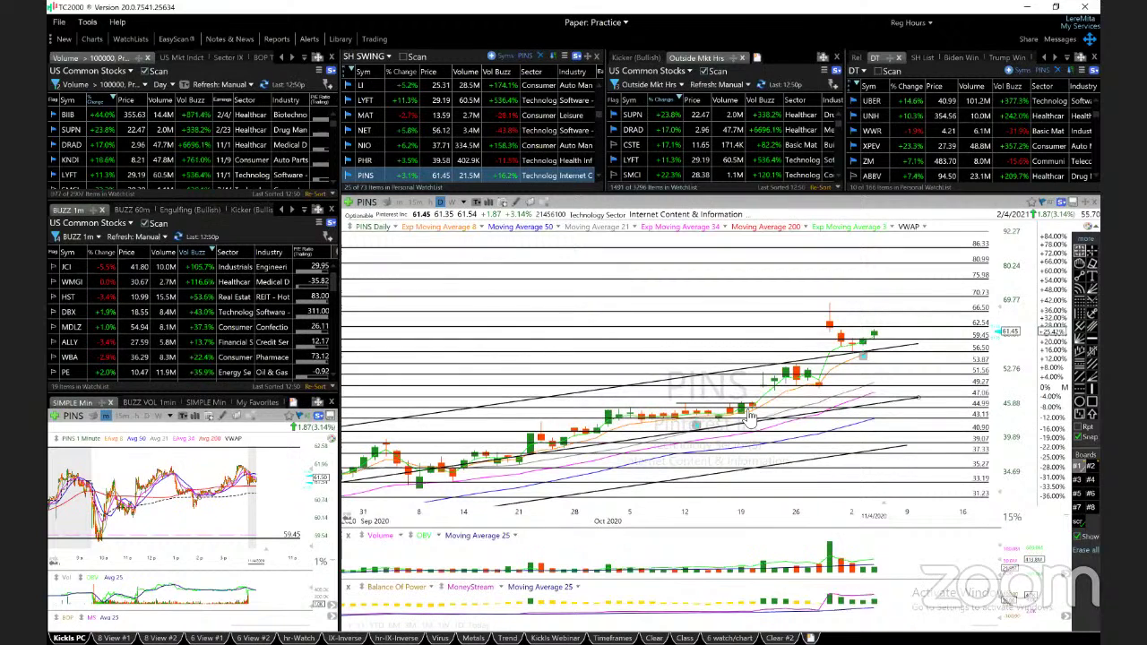
{"action": "scroll", "coordinate": [820, 384], "scroll_direction": "up", "scroll_amount": 3}
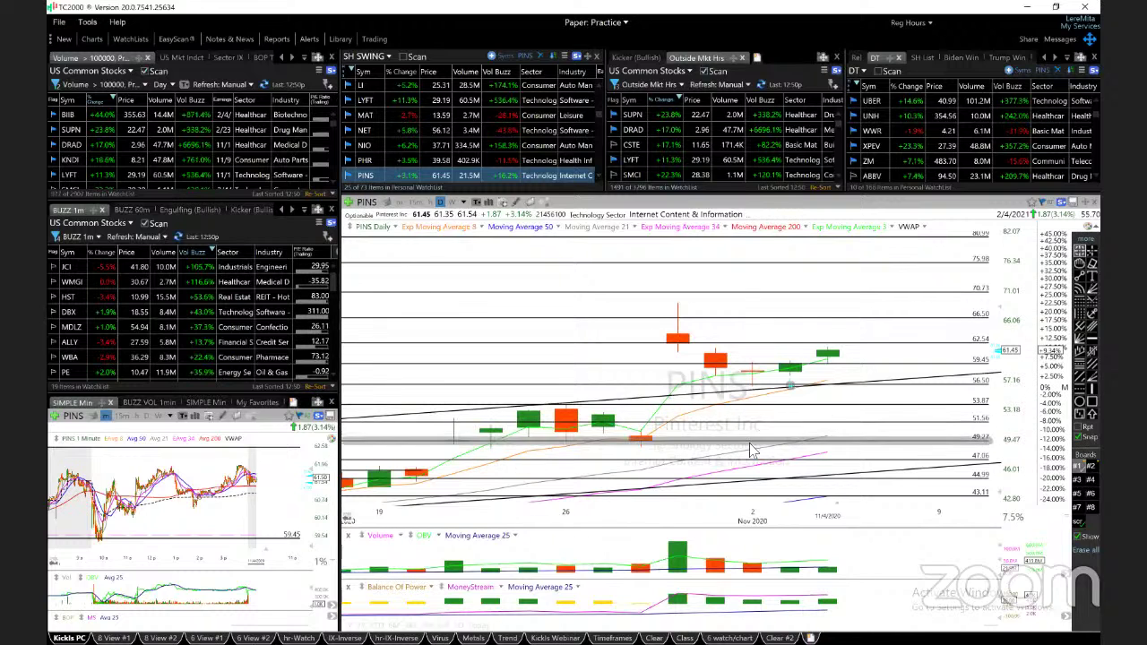
{"action": "scroll", "coordinate": [683, 483], "scroll_direction": "down", "scroll_amount": 3}
{"action": "scroll", "coordinate": [683, 483], "scroll_direction": "up", "scroll_amount": 3}
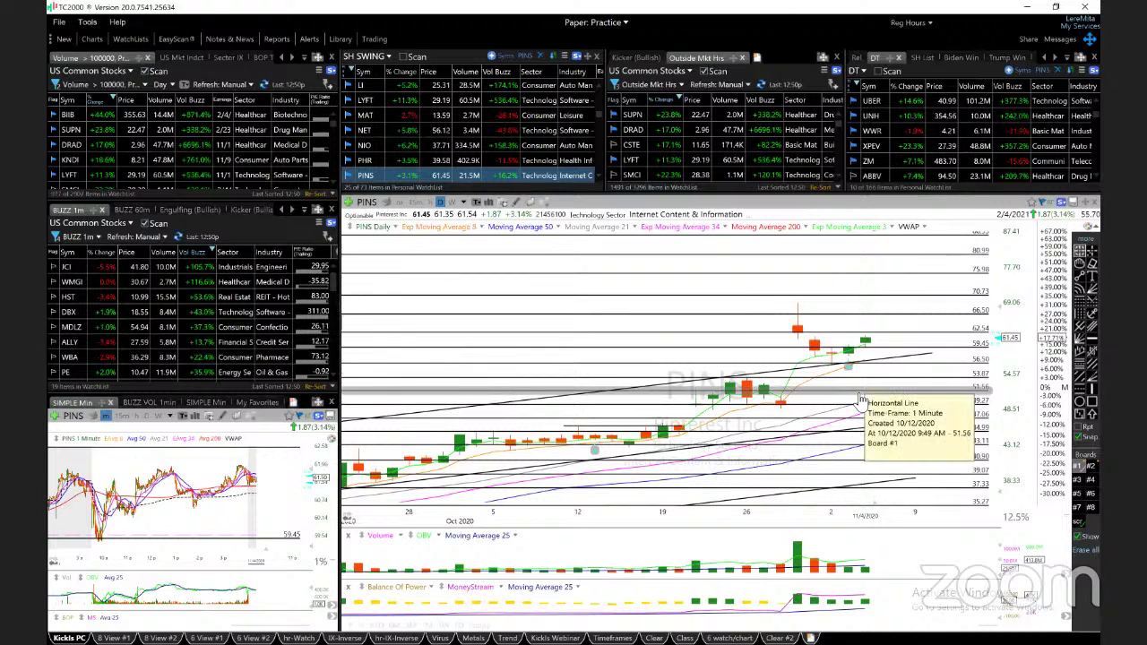
{"action": "scroll", "coordinate": [861, 399], "scroll_direction": "up", "scroll_amount": 2}
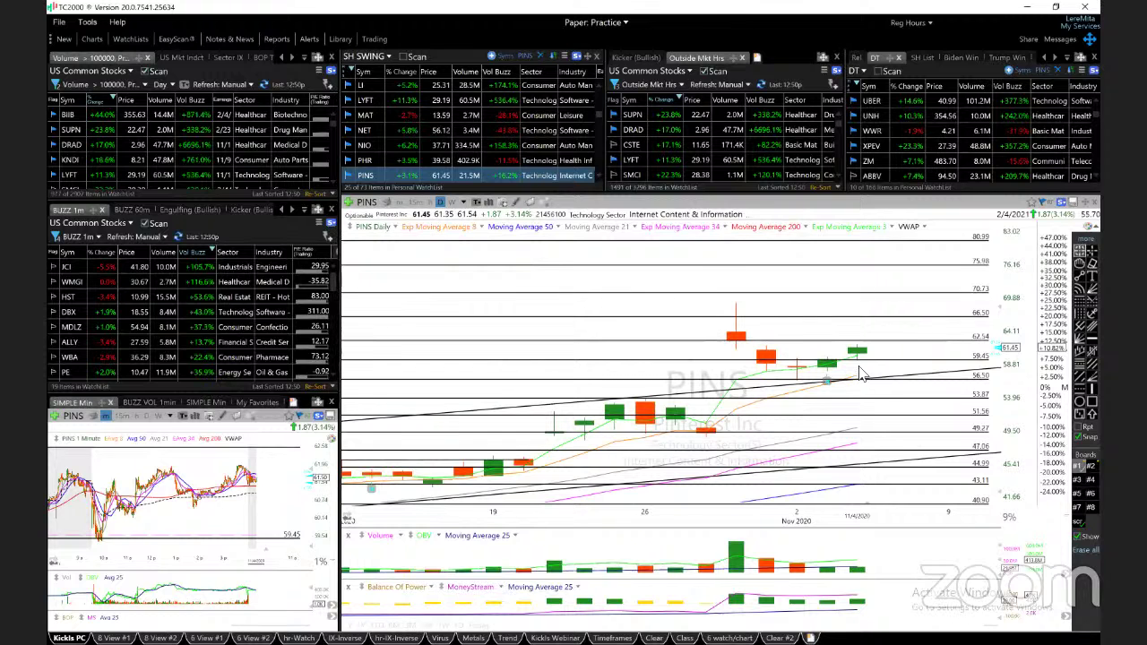
- Load Palantir (PLTR), compress its price scale, and show the 10/30/20 candle's details
{"action": "key", "text": "space"}
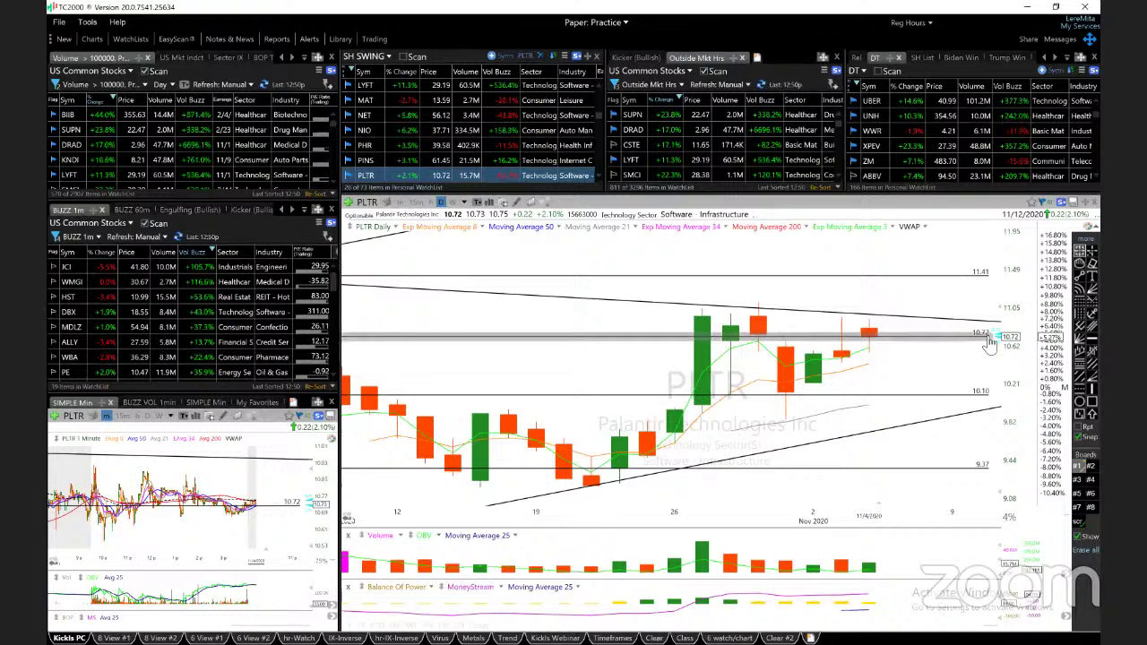
{"action": "left_click_drag", "start_coordinate": [994, 325], "coordinate": [995, 372]}
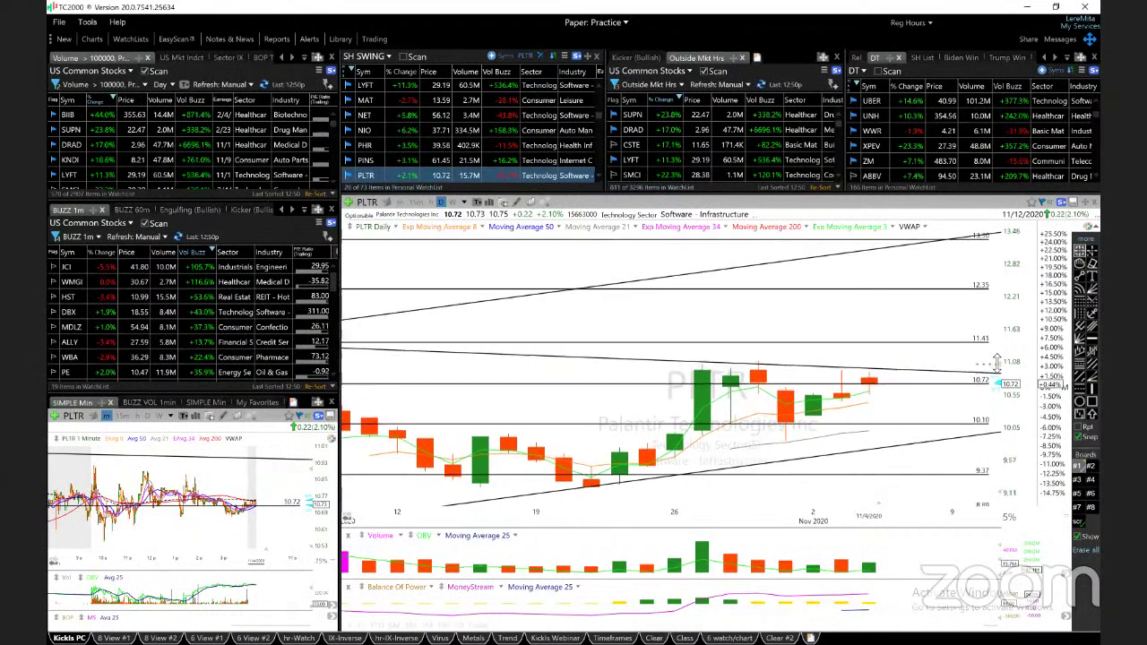
{"action": "left_click", "coordinate": [789, 448]}
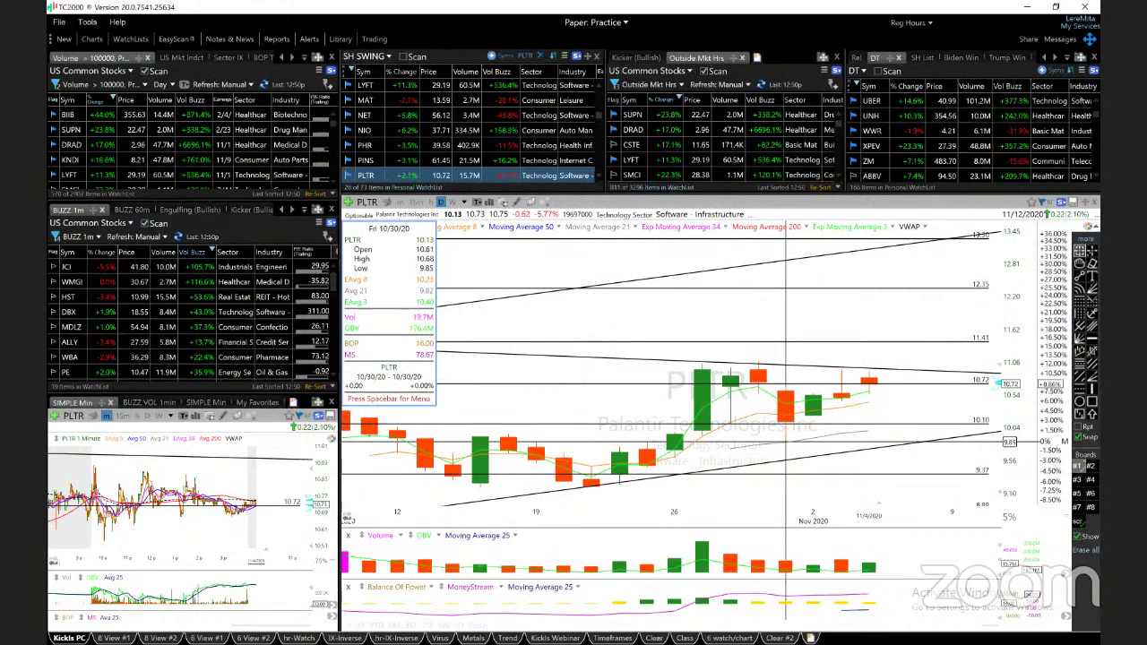
- Review SAVA by stretching its price scale and raising a horizontal level, then advance to SE
{"action": "key", "text": "space"}
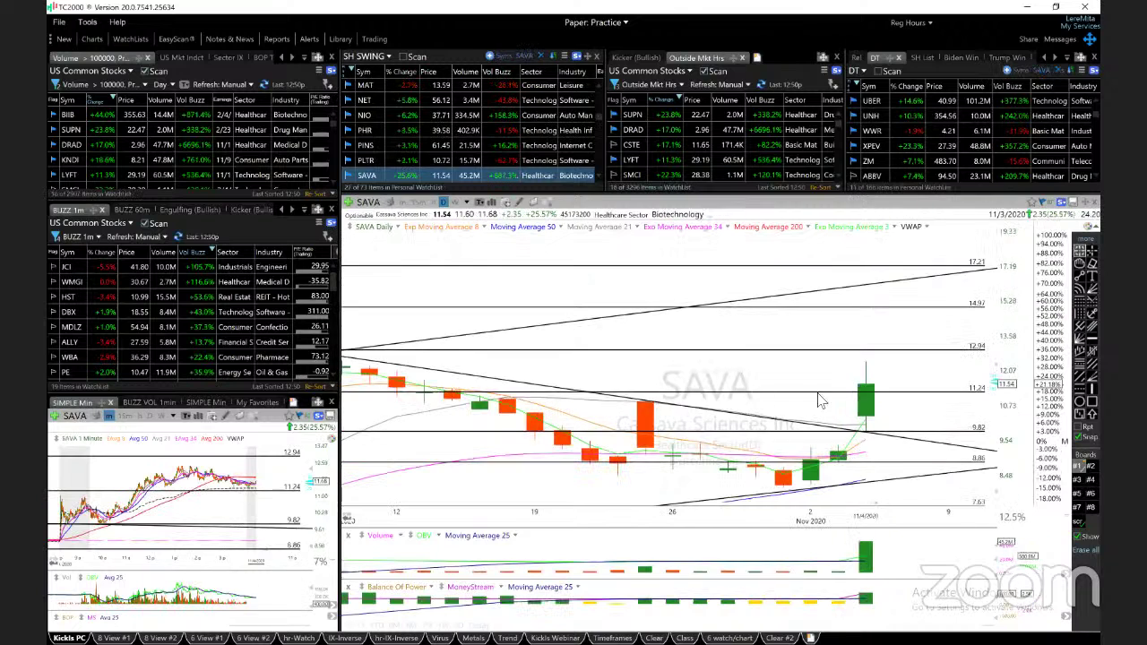
{"action": "scroll", "coordinate": [860, 412], "scroll_direction": "down", "scroll_amount": 2}
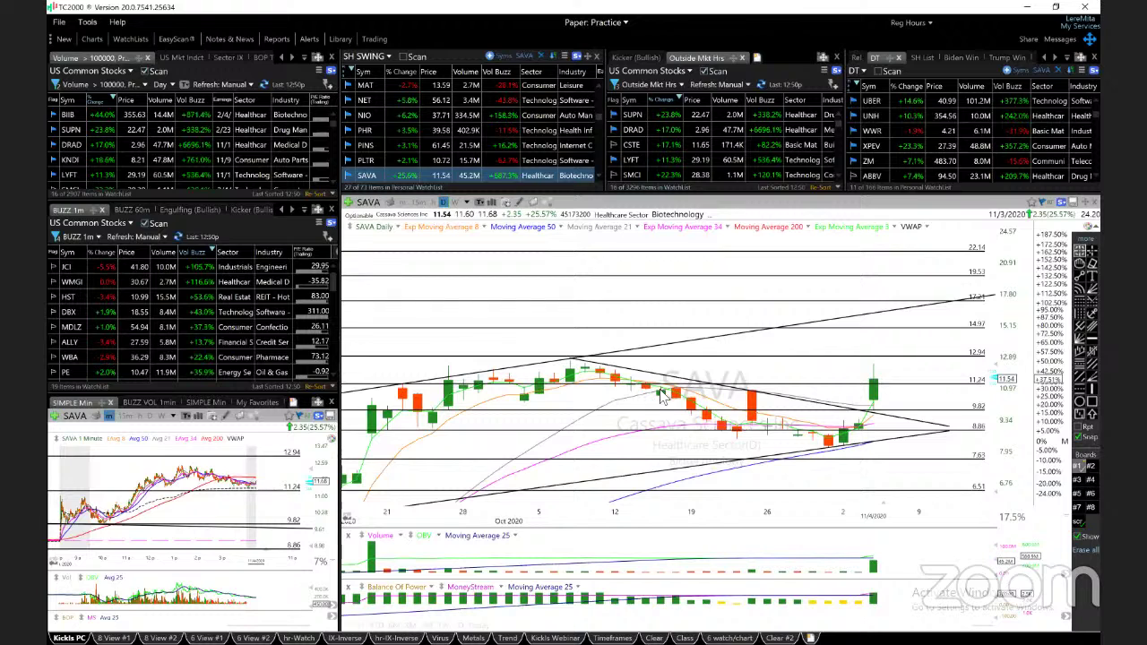
{"action": "scroll", "coordinate": [930, 403], "scroll_direction": "up", "scroll_amount": 3}
{"action": "scroll", "coordinate": [930, 403], "scroll_direction": "up", "scroll_amount": 1}
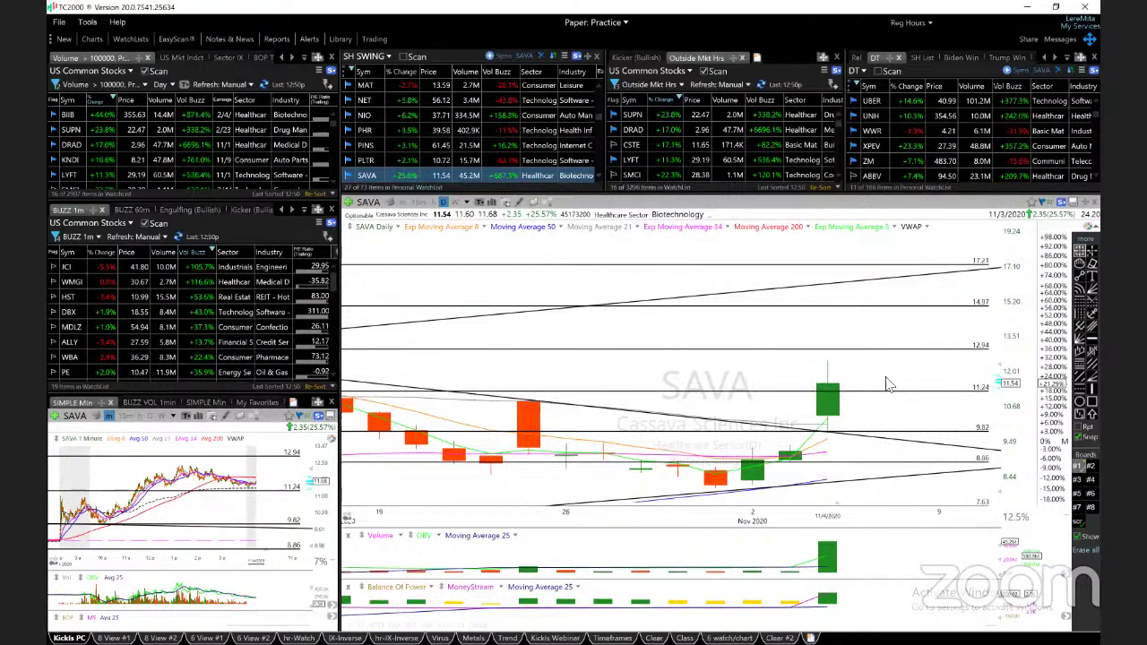
{"action": "scroll", "coordinate": [893, 385], "scroll_direction": "down", "scroll_amount": 3}
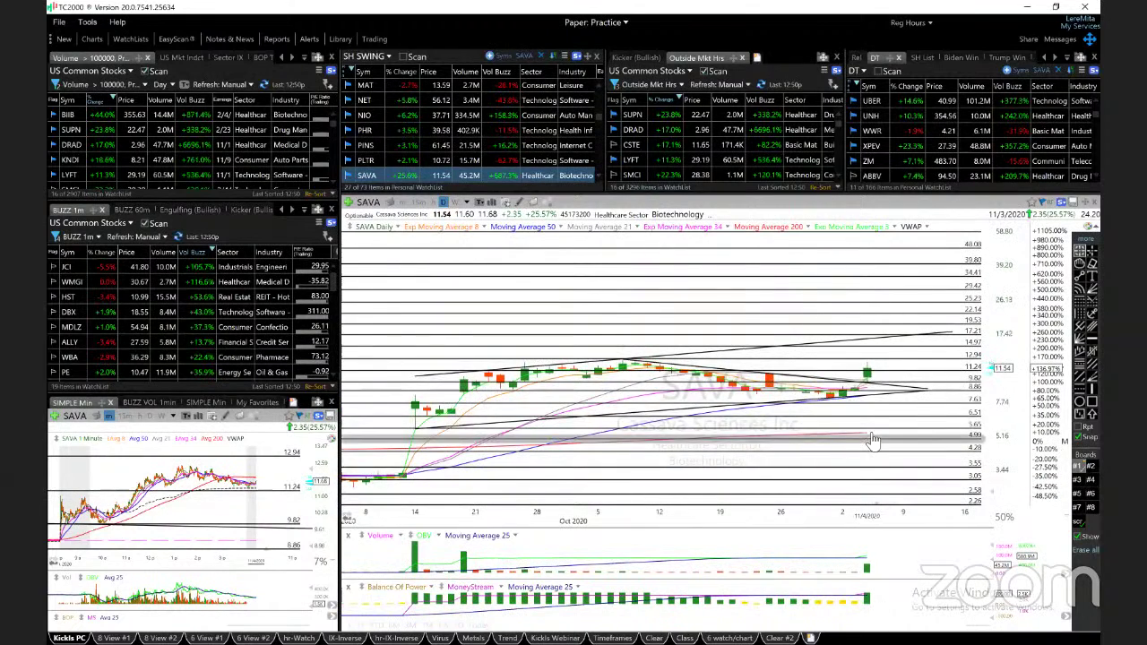
{"action": "left_click_drag", "start_coordinate": [985, 379], "coordinate": [986, 269]}
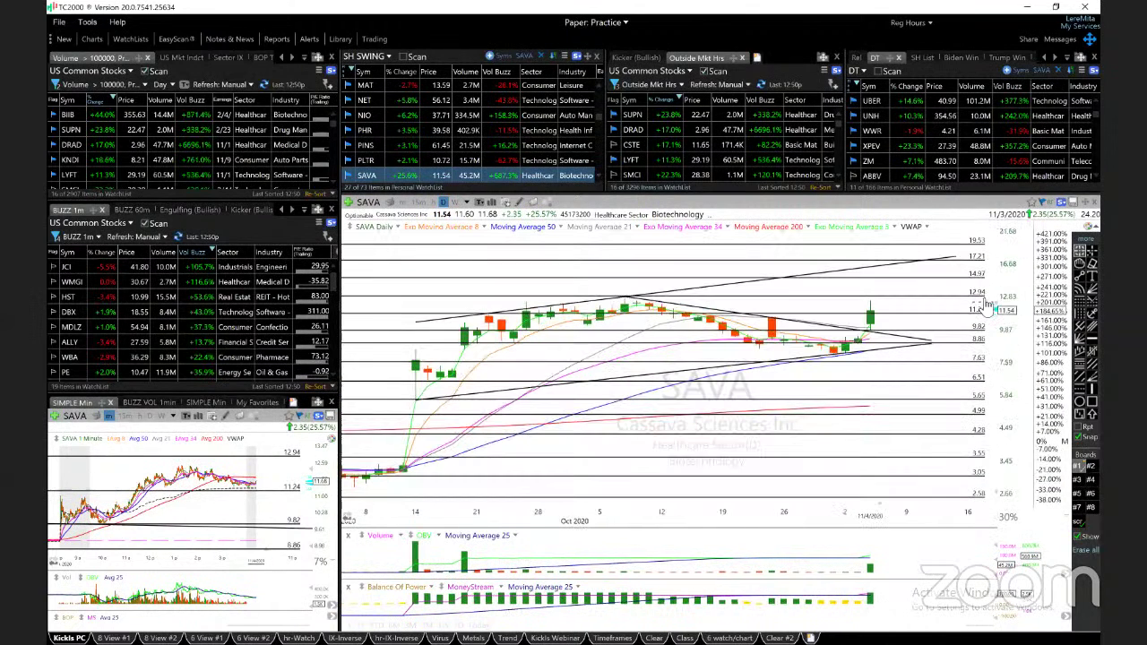
{"action": "left_click_drag", "start_coordinate": [908, 361], "coordinate": [903, 304]}
{"action": "scroll", "coordinate": [883, 339], "scroll_direction": "up", "scroll_amount": 3}
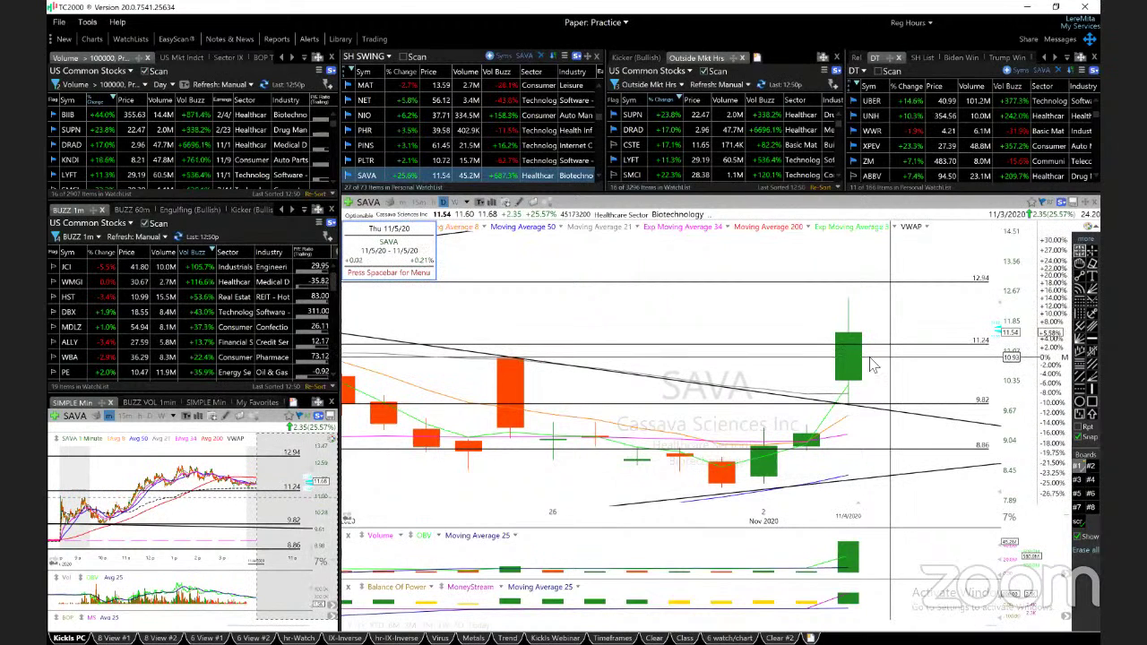
{"action": "key", "text": "space"}
{"action": "scroll", "coordinate": [927, 419], "scroll_direction": "down", "scroll_amount": 2}
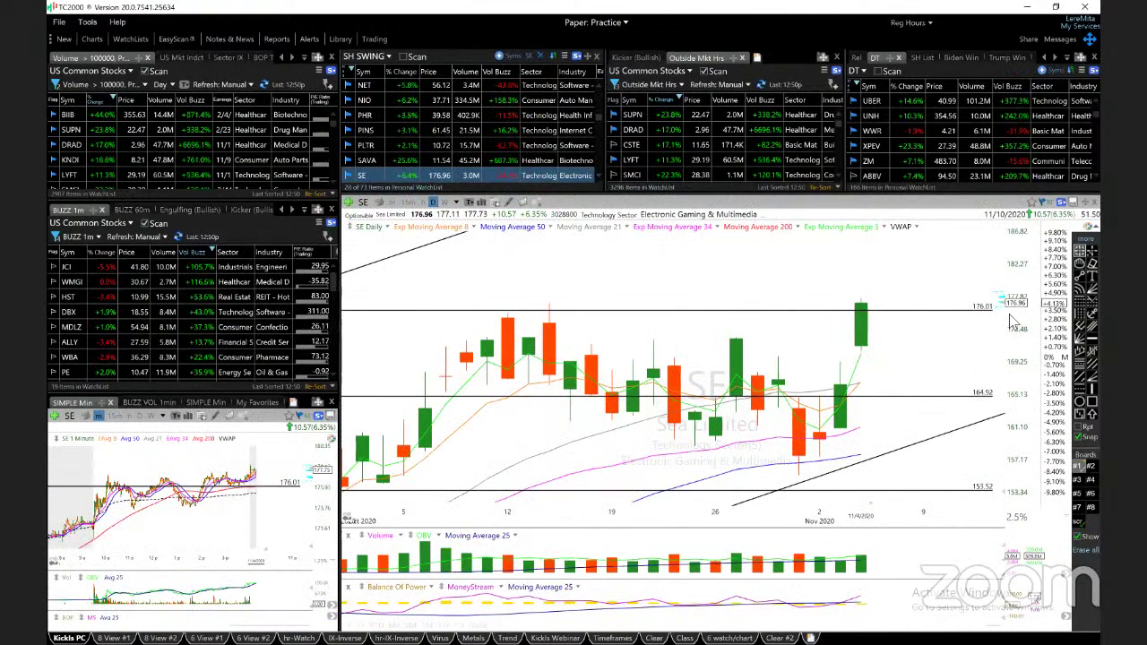
- Compress SE's price scale, check the latest candle's values, and widen the range to 201.64
{"action": "left_click_drag", "start_coordinate": [1002, 303], "coordinate": [1004, 342]}
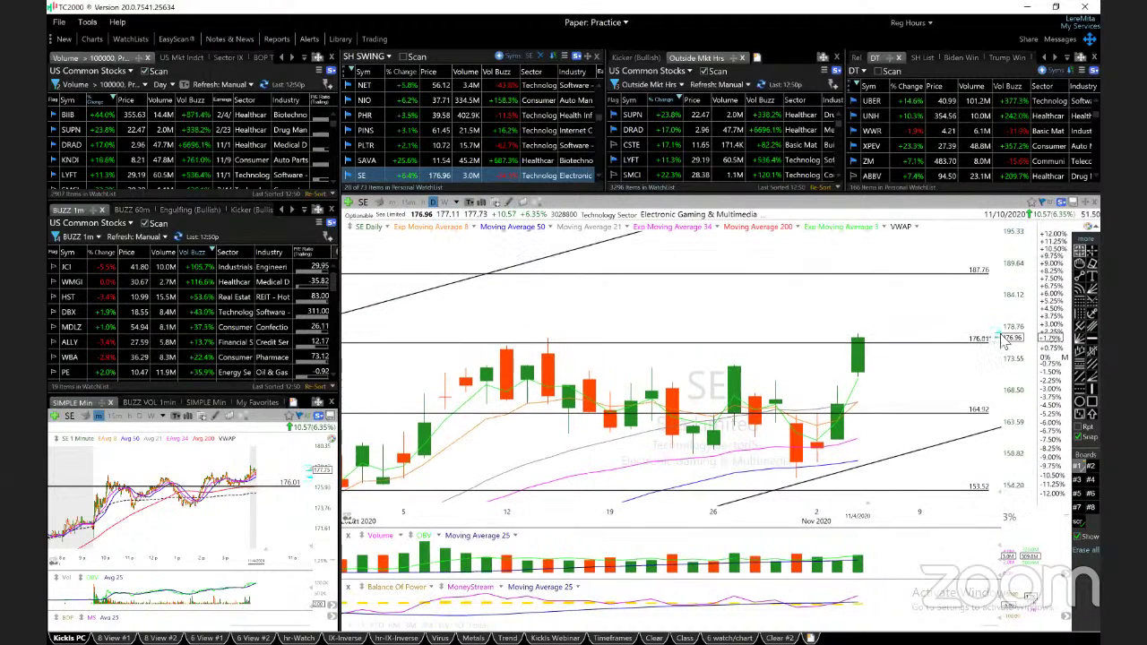
{"action": "scroll", "coordinate": [898, 404], "scroll_direction": "down", "scroll_amount": 4}
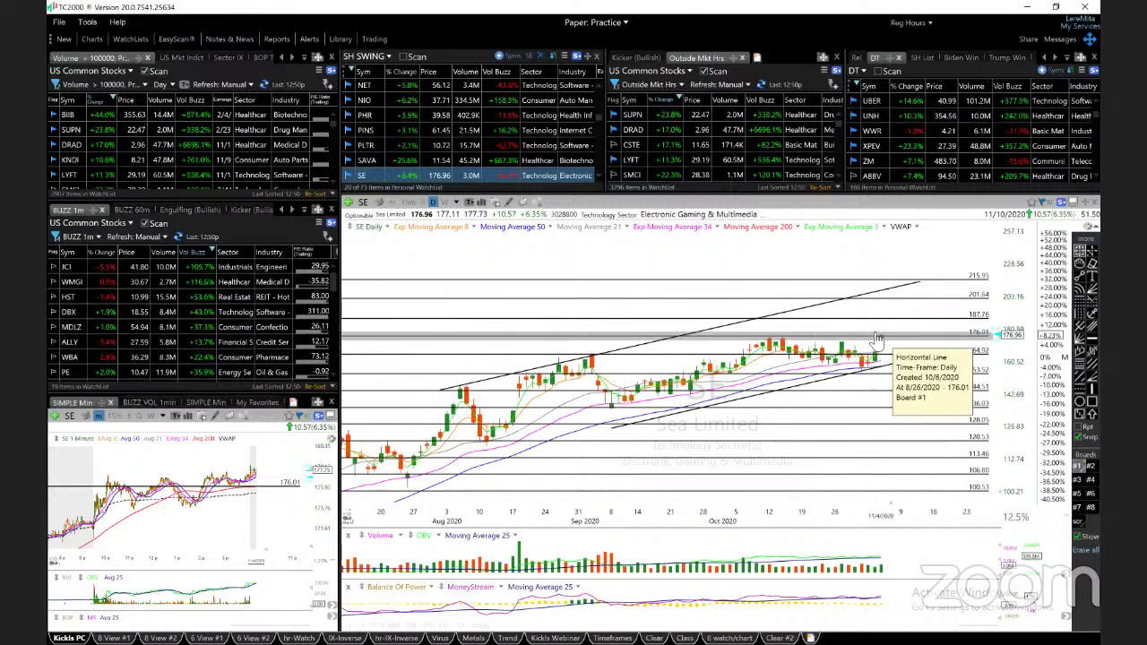
{"action": "left_click", "coordinate": [787, 352]}
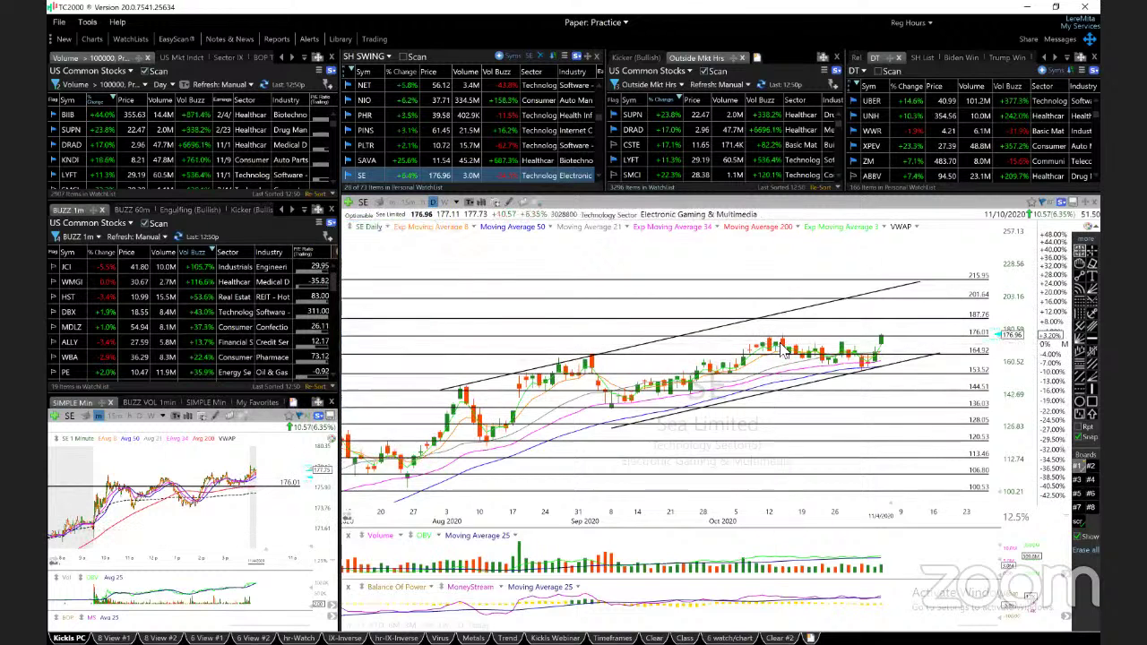
{"action": "scroll", "coordinate": [786, 351], "scroll_direction": "up", "scroll_amount": 1}
{"action": "scroll", "coordinate": [806, 359], "scroll_direction": "up", "scroll_amount": 1}
{"action": "left_click", "coordinate": [874, 377]}
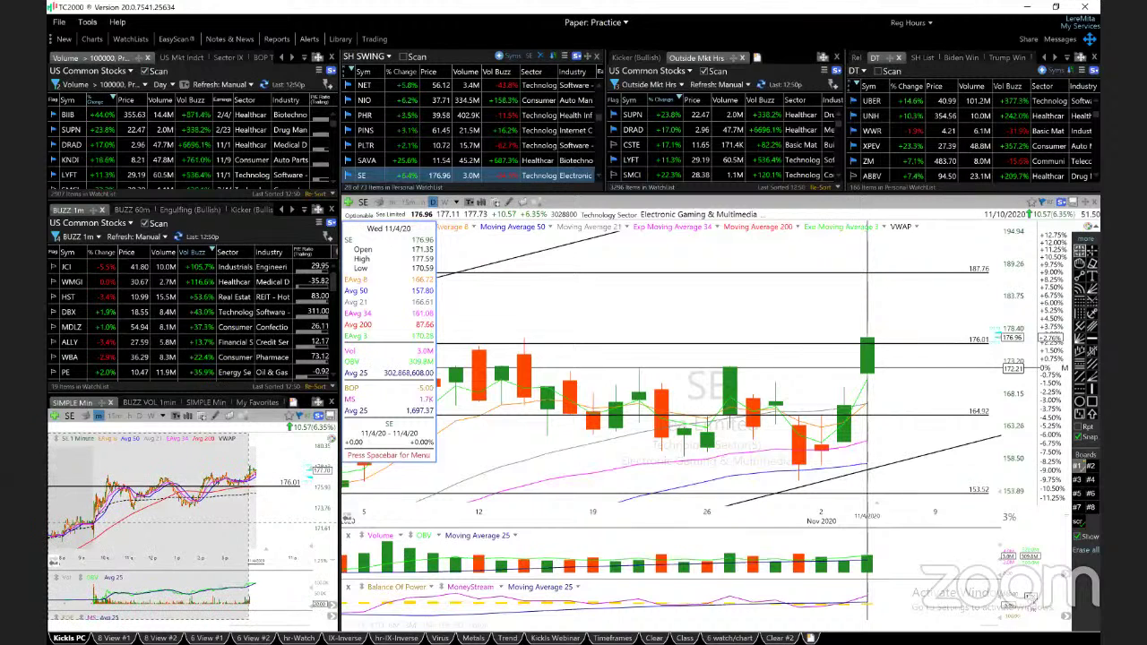
{"action": "left_click", "coordinate": [874, 376]}
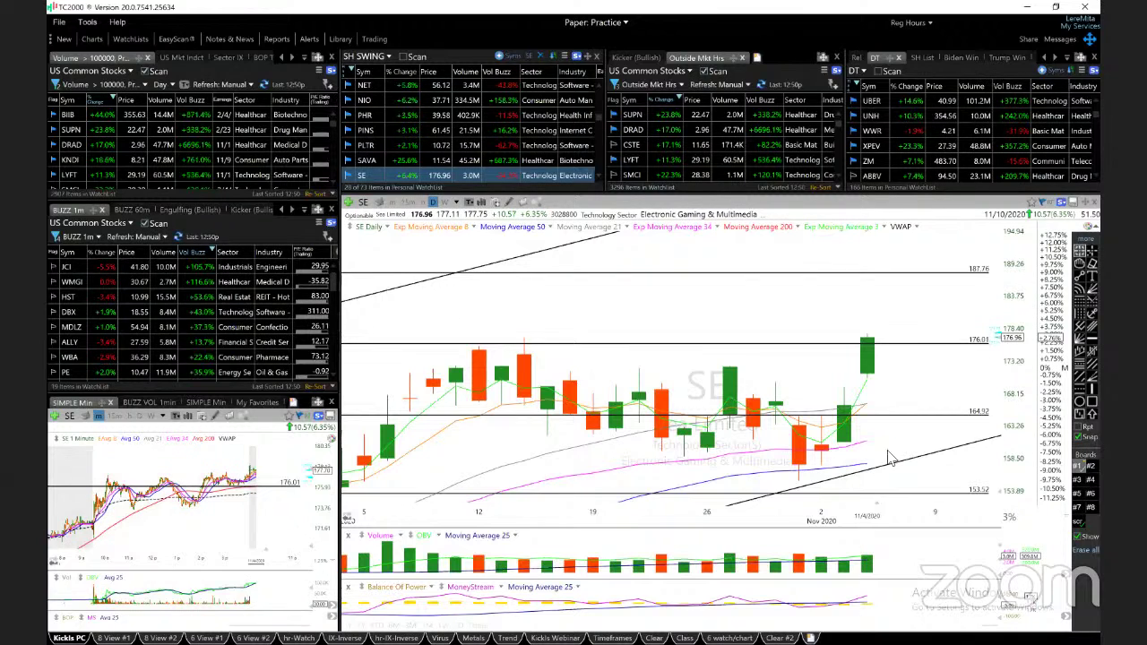
{"action": "left_click_drag", "start_coordinate": [999, 345], "coordinate": [999, 395]}
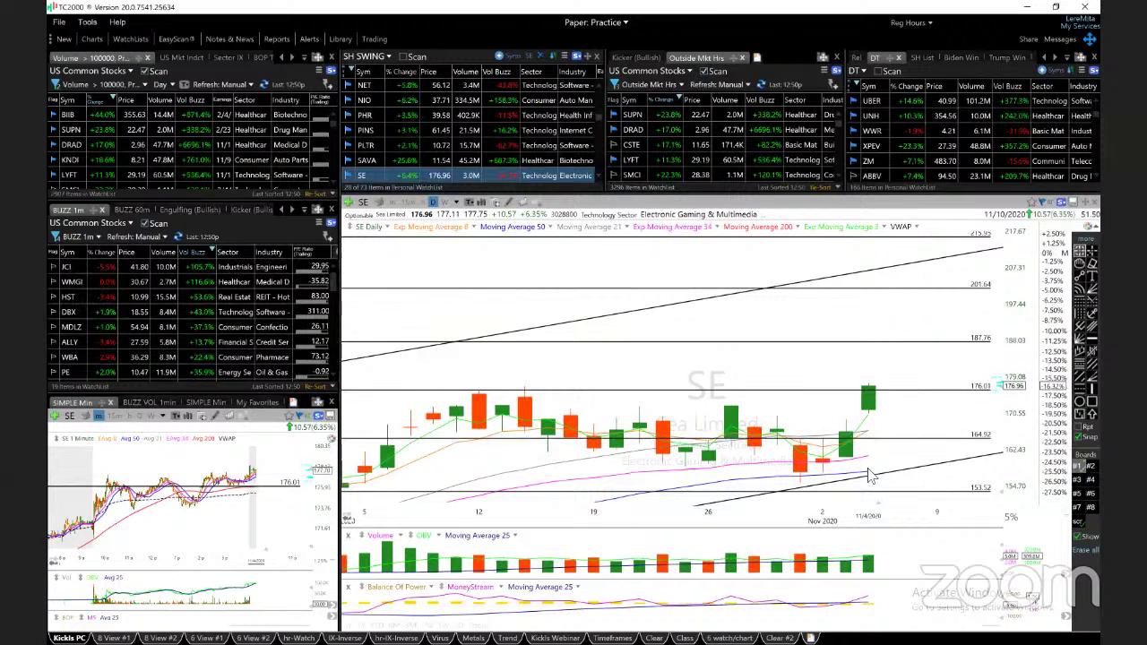
- Load SELB, stretch its candles vertically, and check a bar's price values
{"action": "key", "text": "space"}
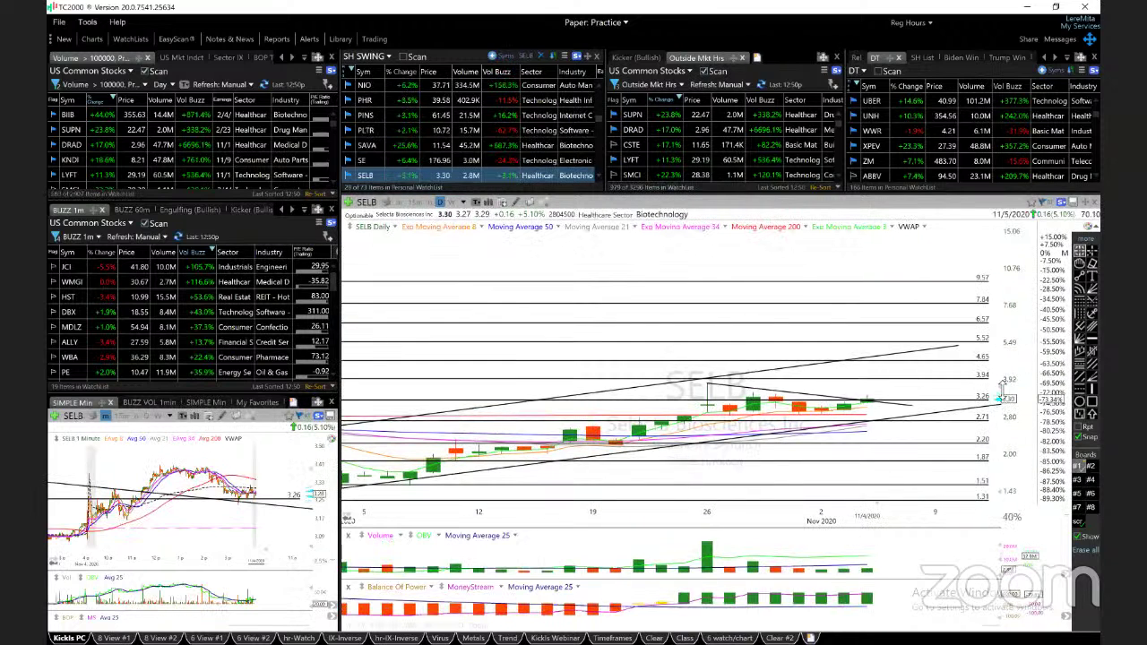
{"action": "left_click_drag", "start_coordinate": [1000, 390], "coordinate": [1000, 340]}
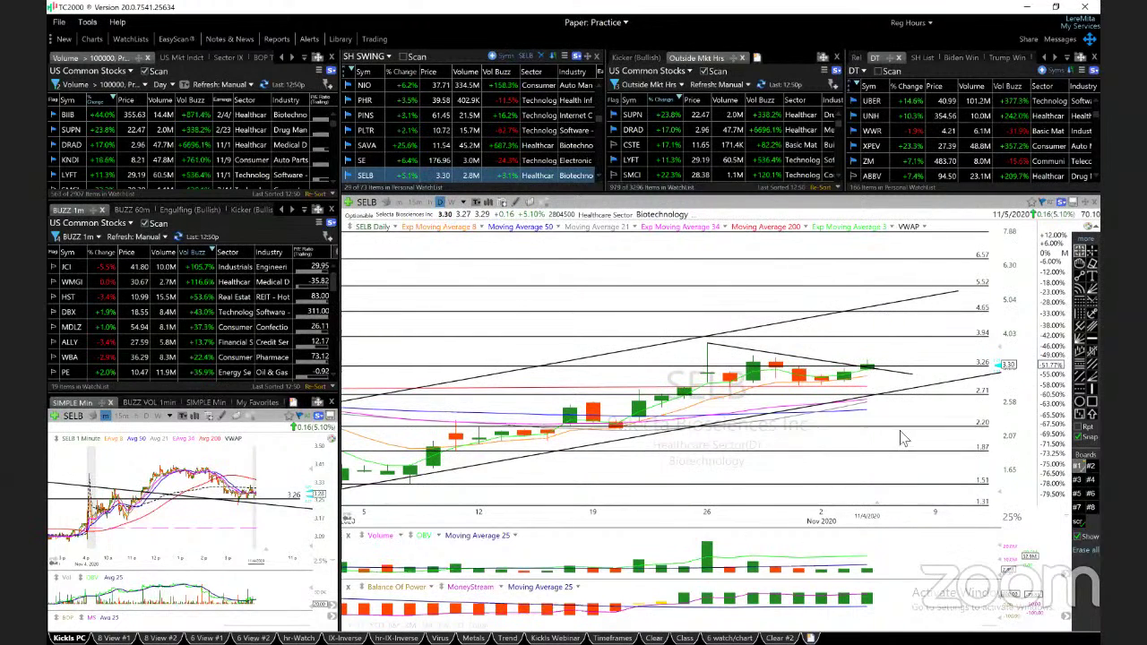
{"action": "left_click", "coordinate": [869, 395]}
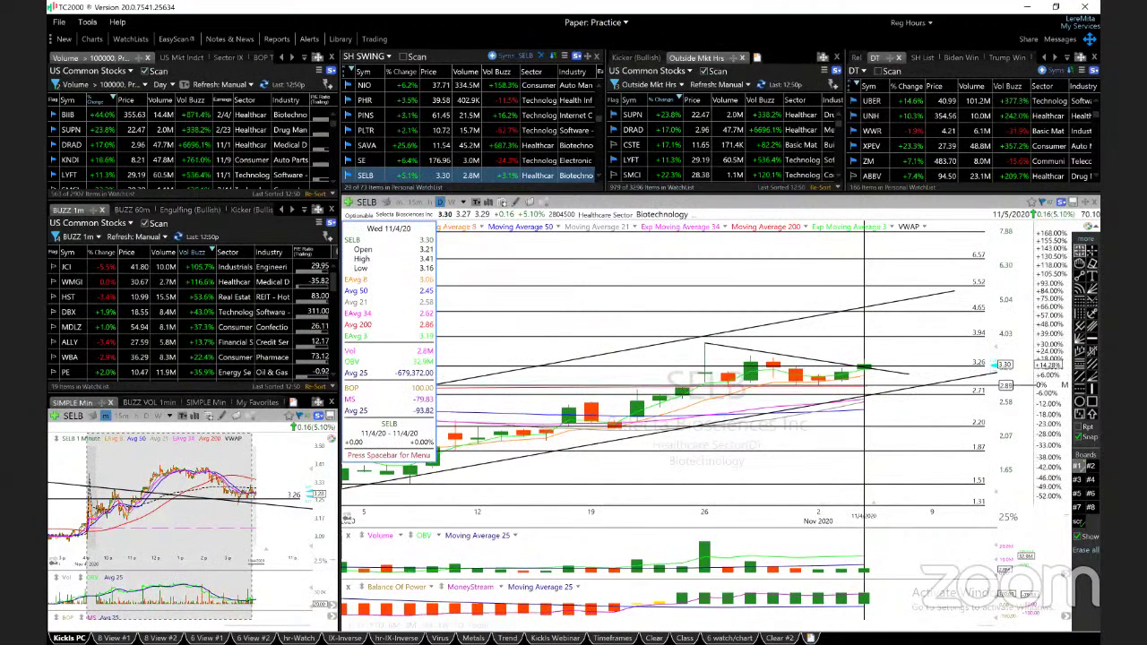
{"action": "left_click", "coordinate": [874, 391]}
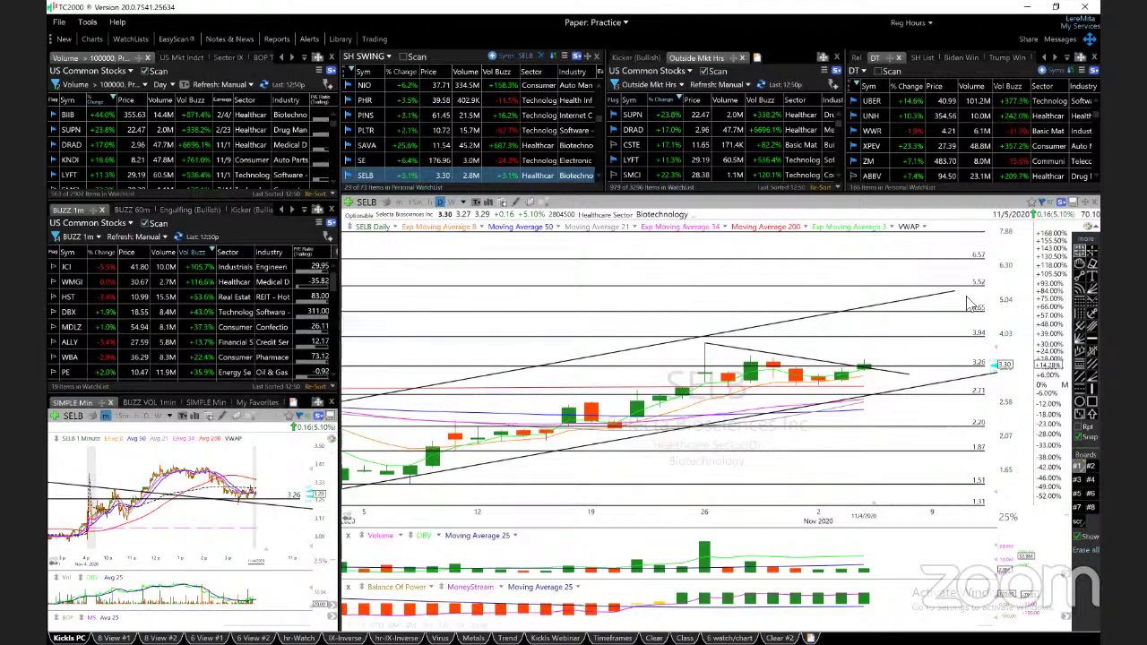
- Advance the watchlist to Under Armour (UAA)
{"action": "key", "text": "space"}
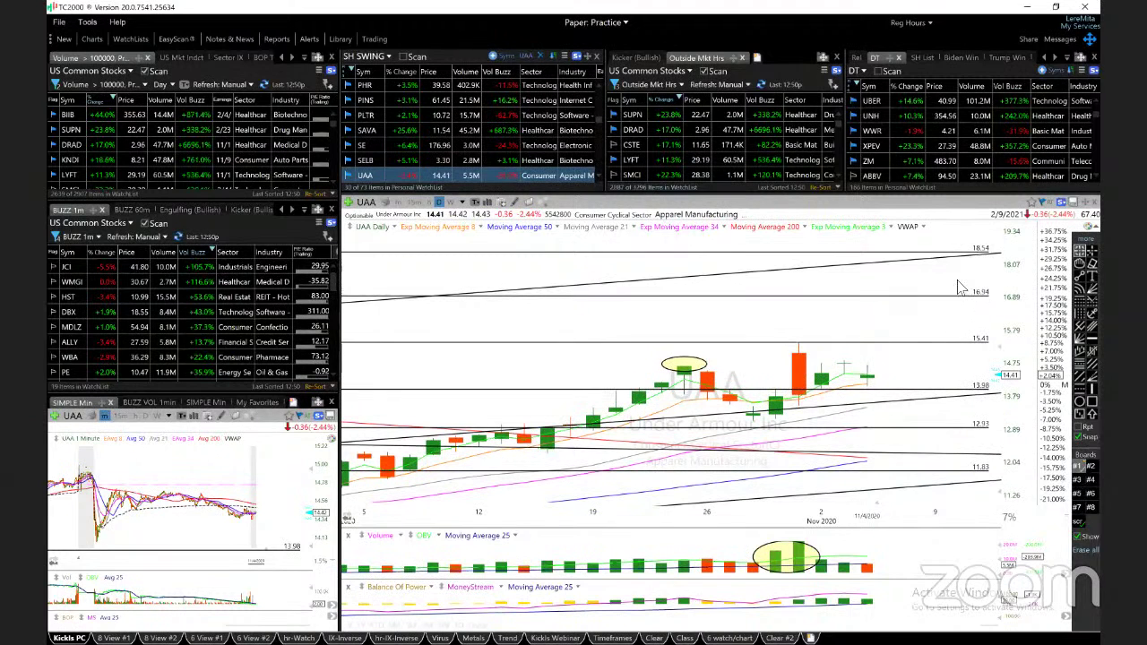
- Load UBER, hide its drawn trendlines, and switch to a 3-day timeframe
{"action": "key", "text": "space"}
{"action": "scroll", "coordinate": [886, 415], "scroll_direction": "down", "scroll_amount": 2}
{"action": "scroll", "coordinate": [885, 415], "scroll_direction": "down", "scroll_amount": 2}
{"action": "scroll", "coordinate": [885, 415], "scroll_direction": "down", "scroll_amount": 2}
{"action": "scroll", "coordinate": [886, 415], "scroll_direction": "down", "scroll_amount": 2}
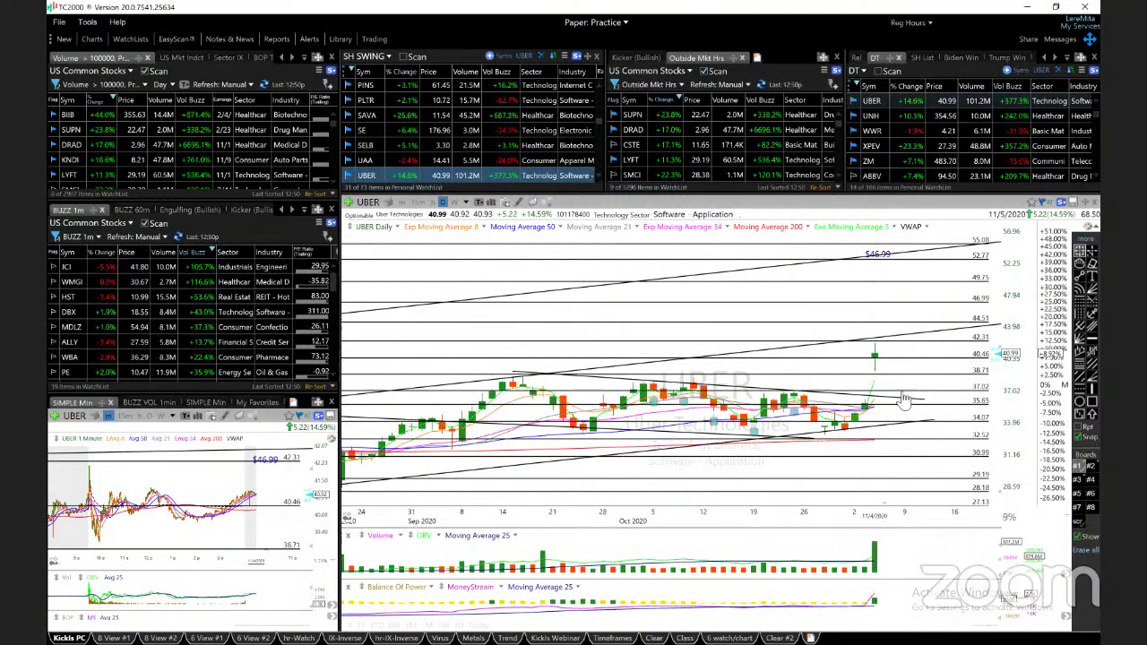
{"action": "scroll", "coordinate": [902, 389], "scroll_direction": "up", "scroll_amount": 3}
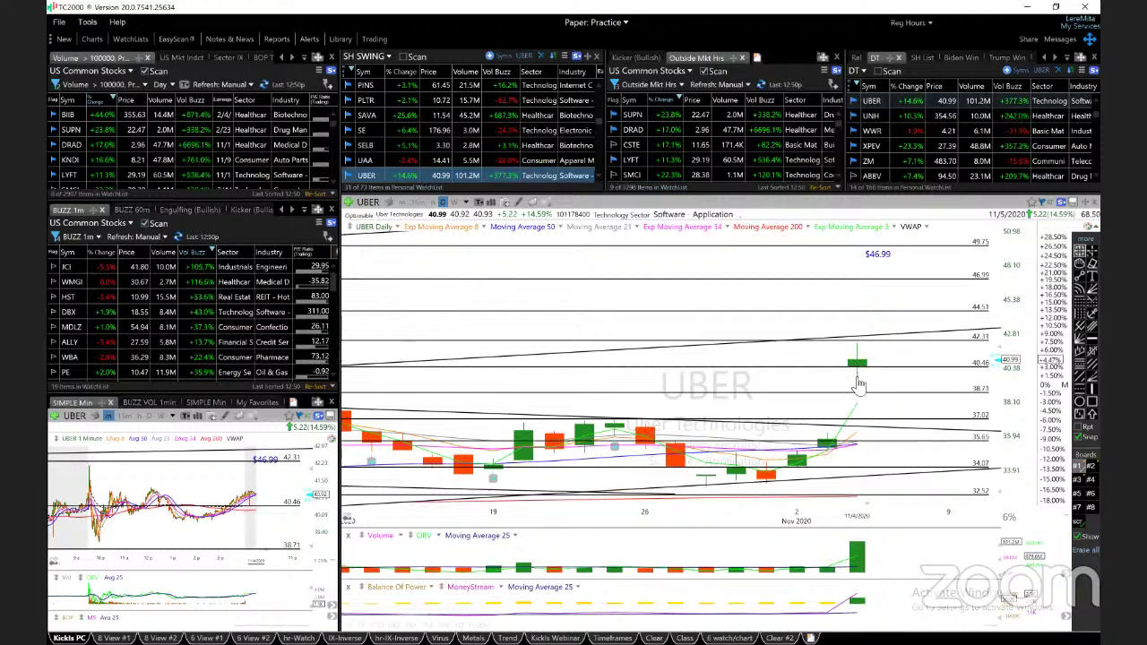
{"action": "left_click", "coordinate": [1089, 468]}
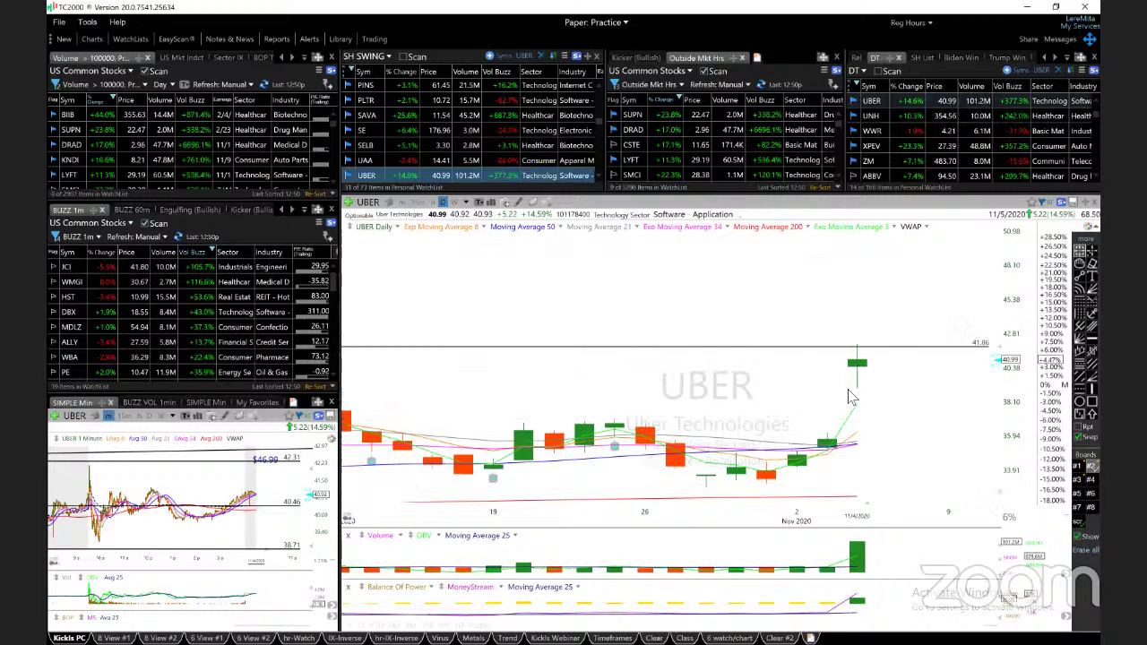
{"action": "scroll", "coordinate": [851, 397], "scroll_direction": "down", "scroll_amount": 3}
{"action": "scroll", "coordinate": [851, 397], "scroll_direction": "down", "scroll_amount": 3}
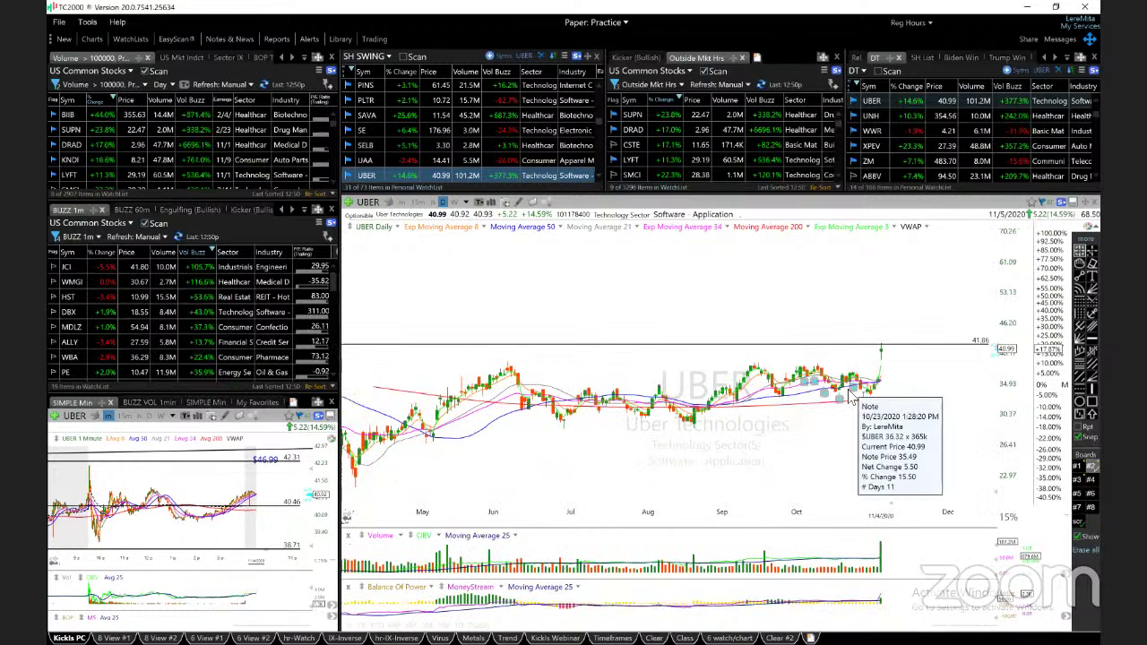
{"action": "scroll", "coordinate": [648, 311], "scroll_direction": "down", "scroll_amount": 5}
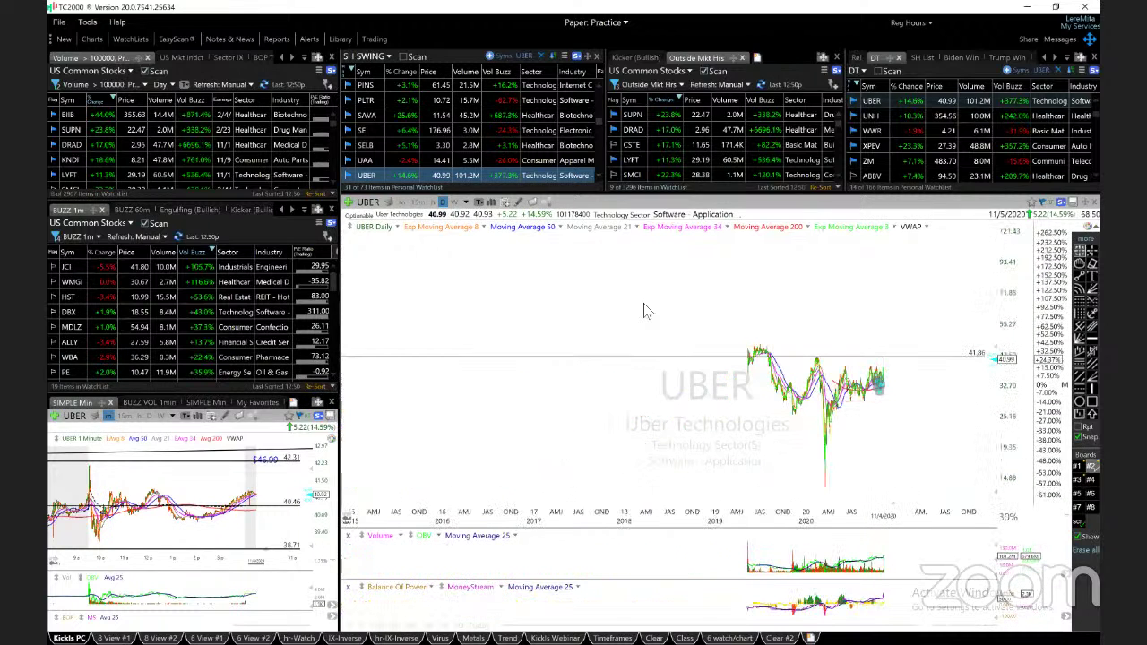
{"action": "key", "text": "3"}
{"action": "scroll", "coordinate": [764, 422], "scroll_direction": "up", "scroll_amount": 3}
{"action": "scroll", "coordinate": [764, 423], "scroll_direction": "up", "scroll_amount": 3}
{"action": "scroll", "coordinate": [763, 422], "scroll_direction": "up", "scroll_amount": 3}
{"action": "scroll", "coordinate": [764, 422], "scroll_direction": "up", "scroll_amount": 2}
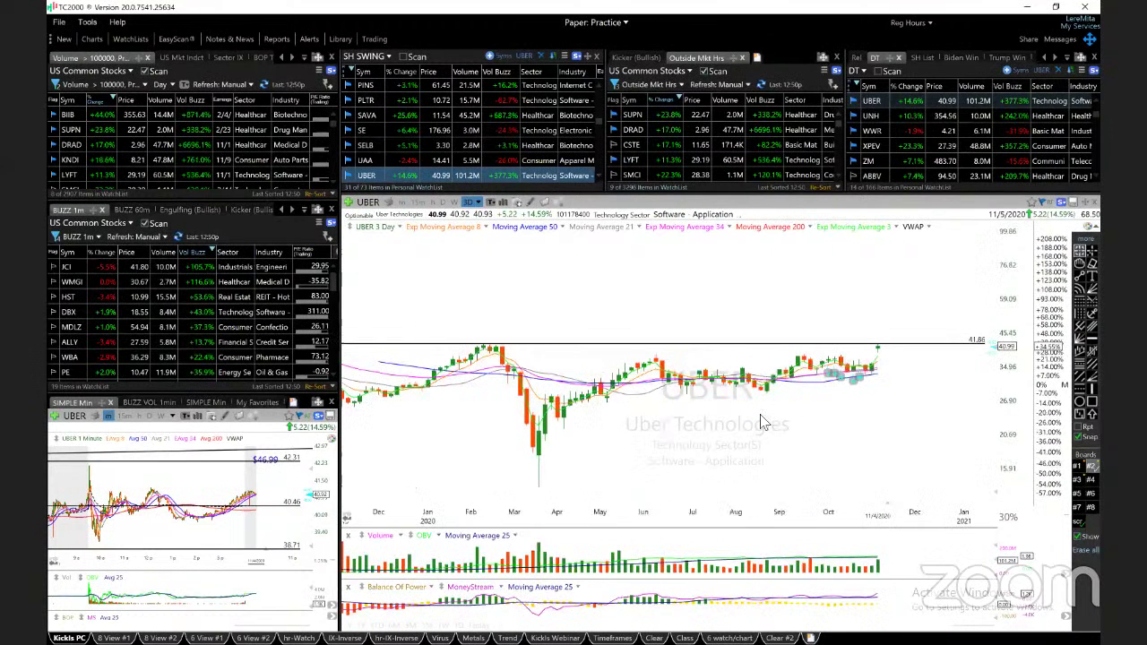
- Widen the price range and read the Feb 12, 11/4/20 and 9/17/20 candle values
{"action": "left_click", "coordinate": [484, 372]}
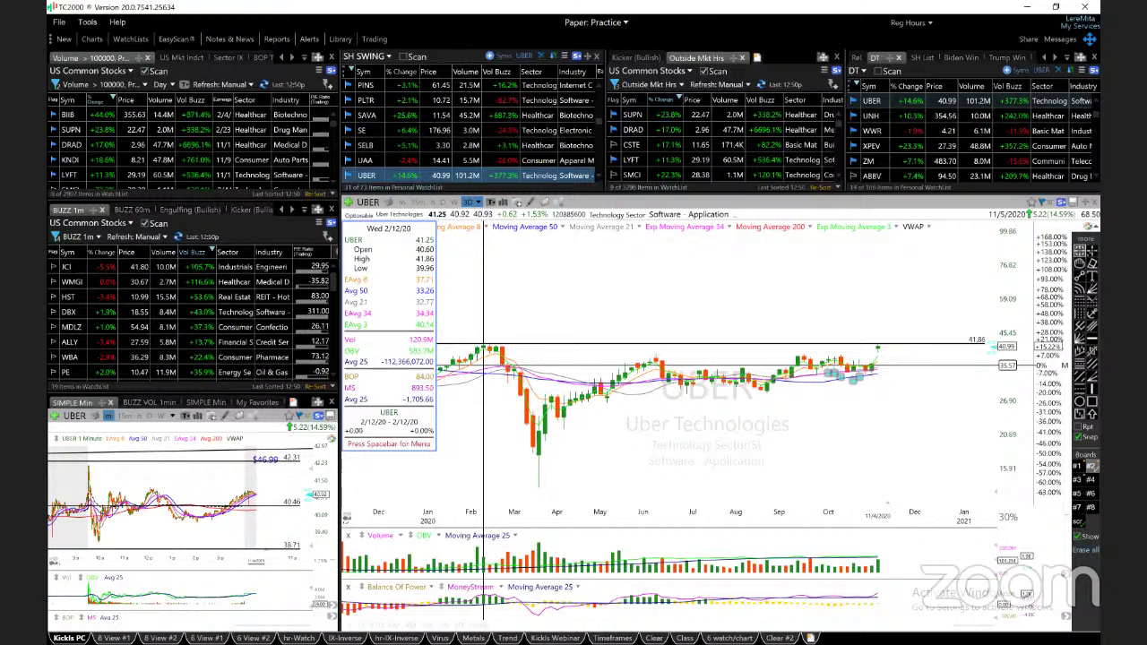
{"action": "left_click", "coordinate": [694, 372]}
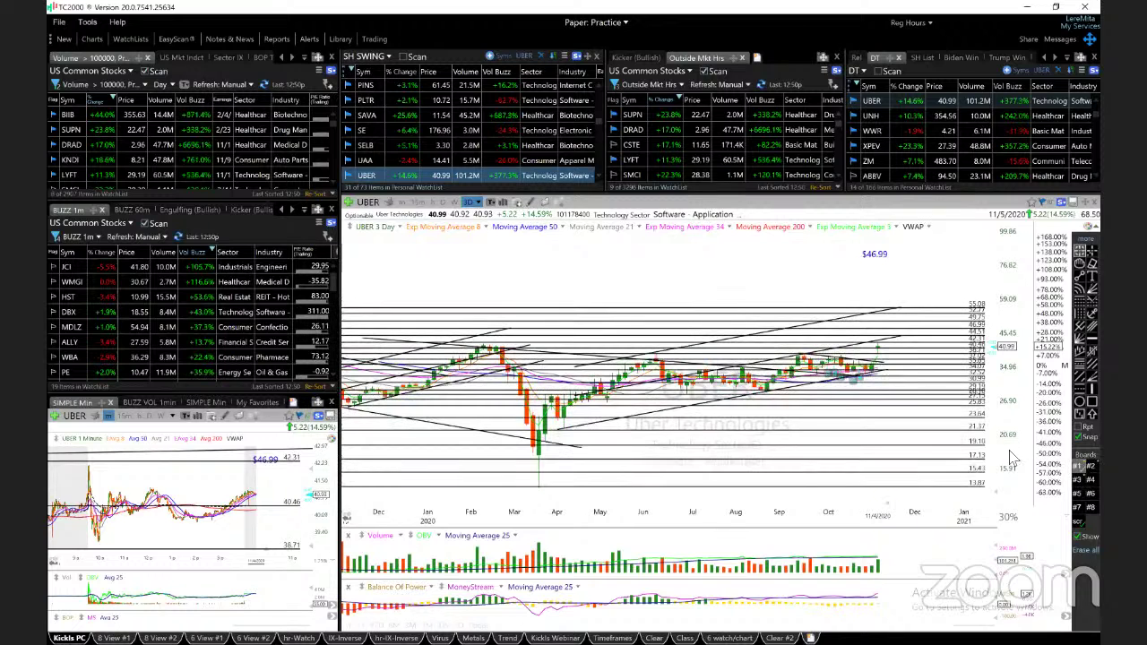
{"action": "scroll", "coordinate": [807, 403], "scroll_direction": "up", "scroll_amount": 6}
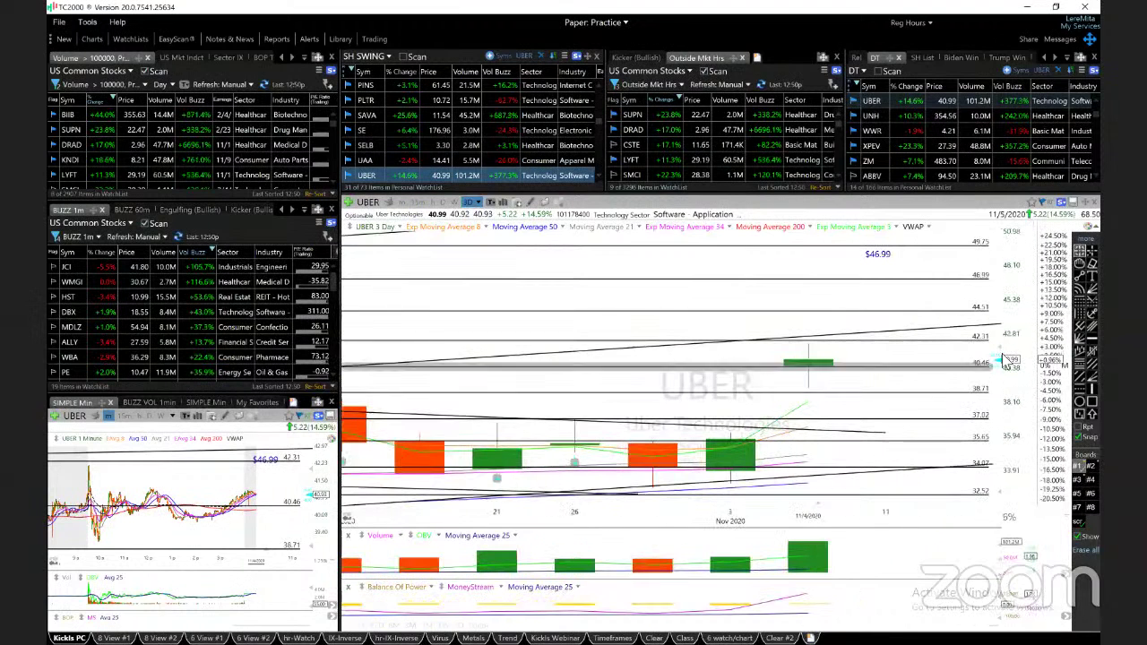
{"action": "left_click_drag", "start_coordinate": [998, 394], "coordinate": [997, 367]}
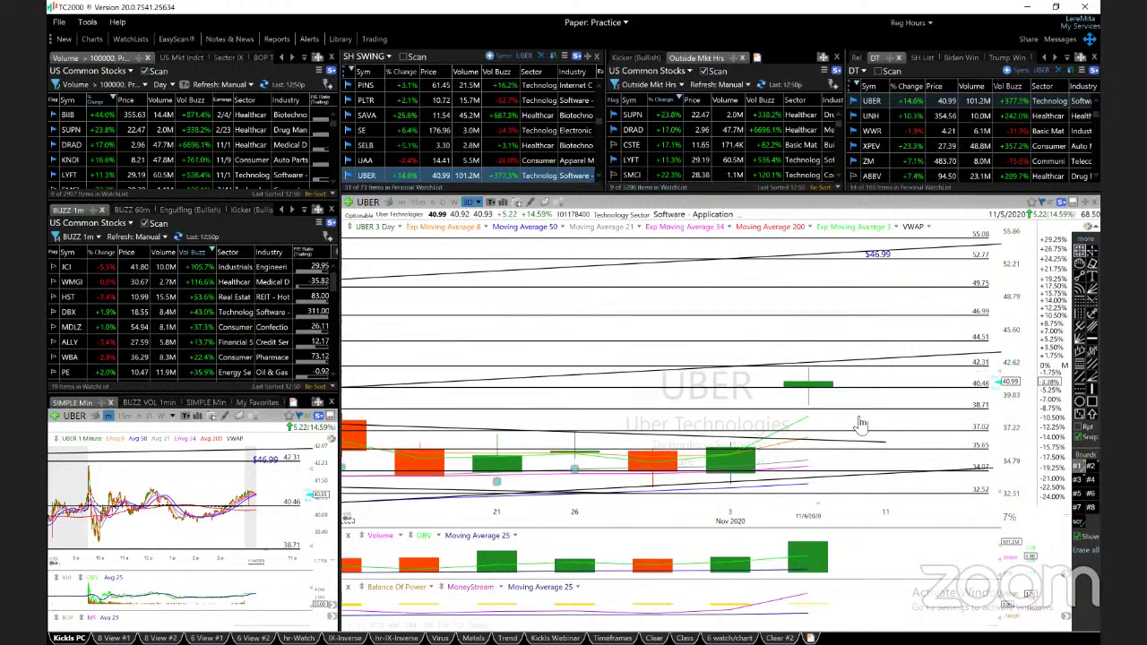
{"action": "left_click", "coordinate": [810, 403]}
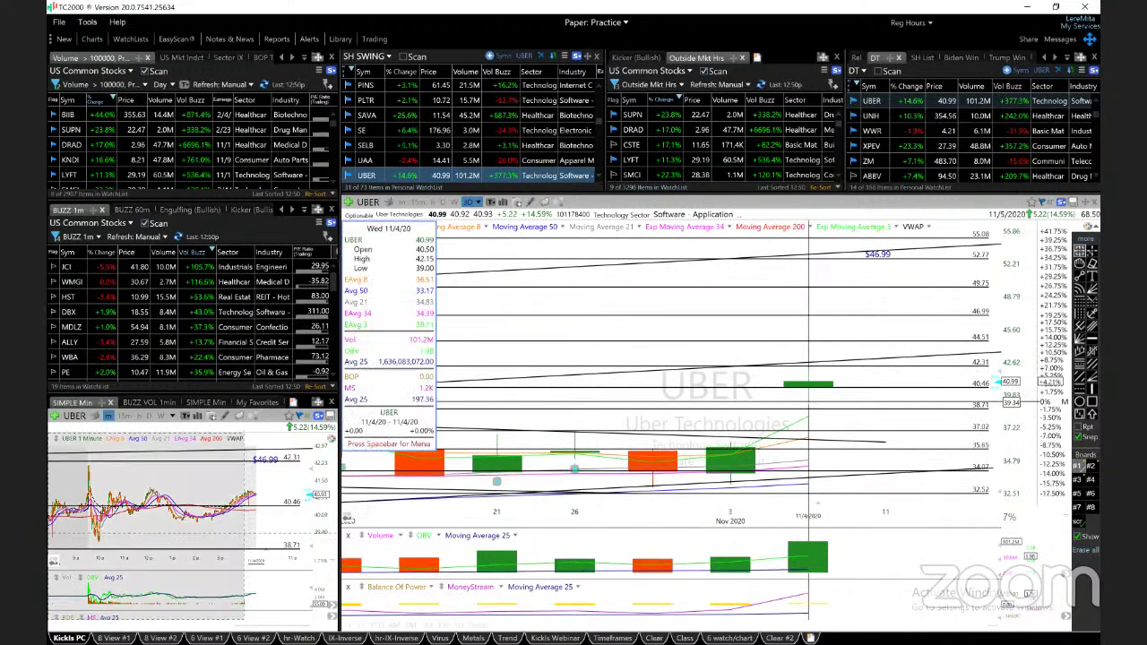
{"action": "left_click", "coordinate": [810, 408]}
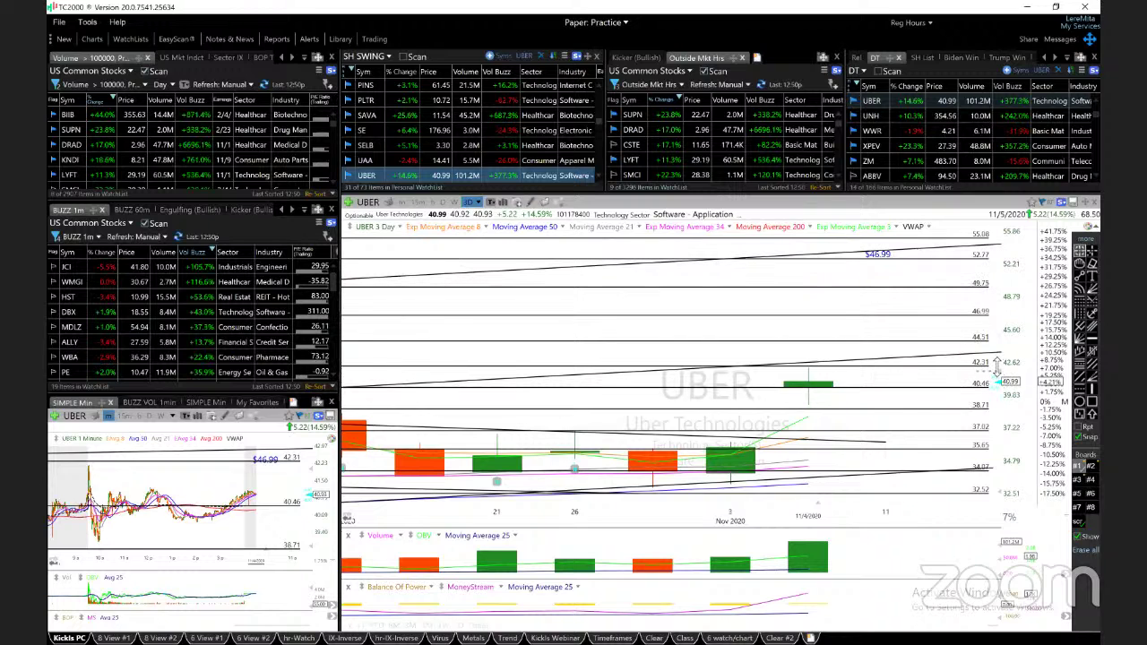
{"action": "scroll", "coordinate": [997, 362], "scroll_direction": "down", "scroll_amount": 1}
{"action": "scroll", "coordinate": [890, 404], "scroll_direction": "down", "scroll_amount": 1}
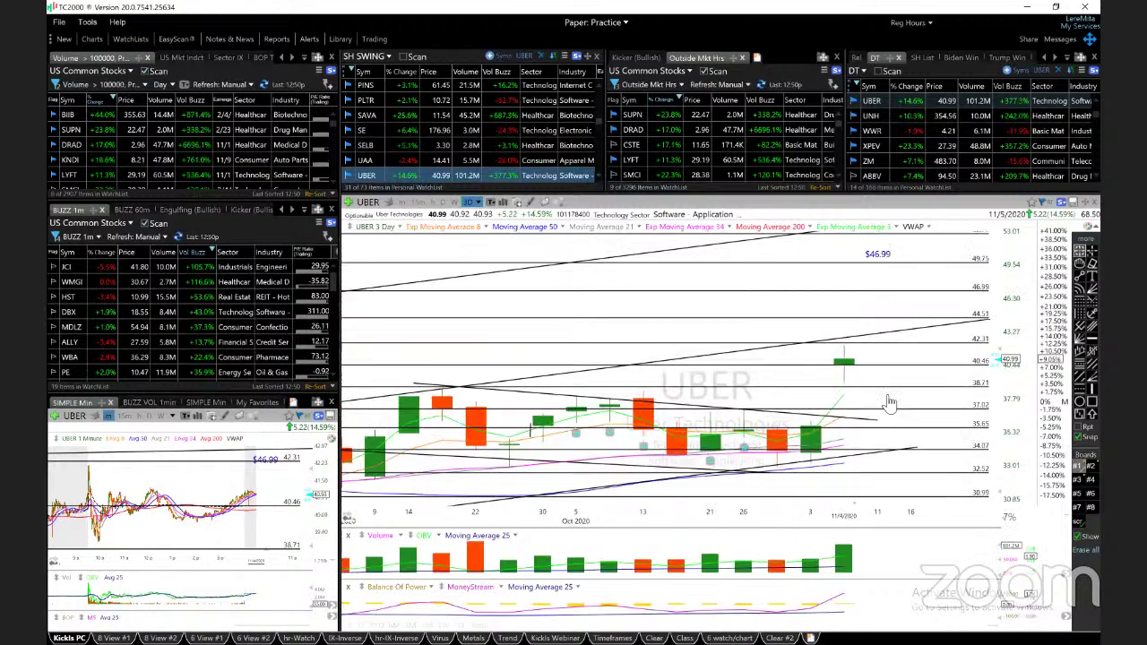
{"action": "scroll", "coordinate": [889, 403], "scroll_direction": "down", "scroll_amount": 1}
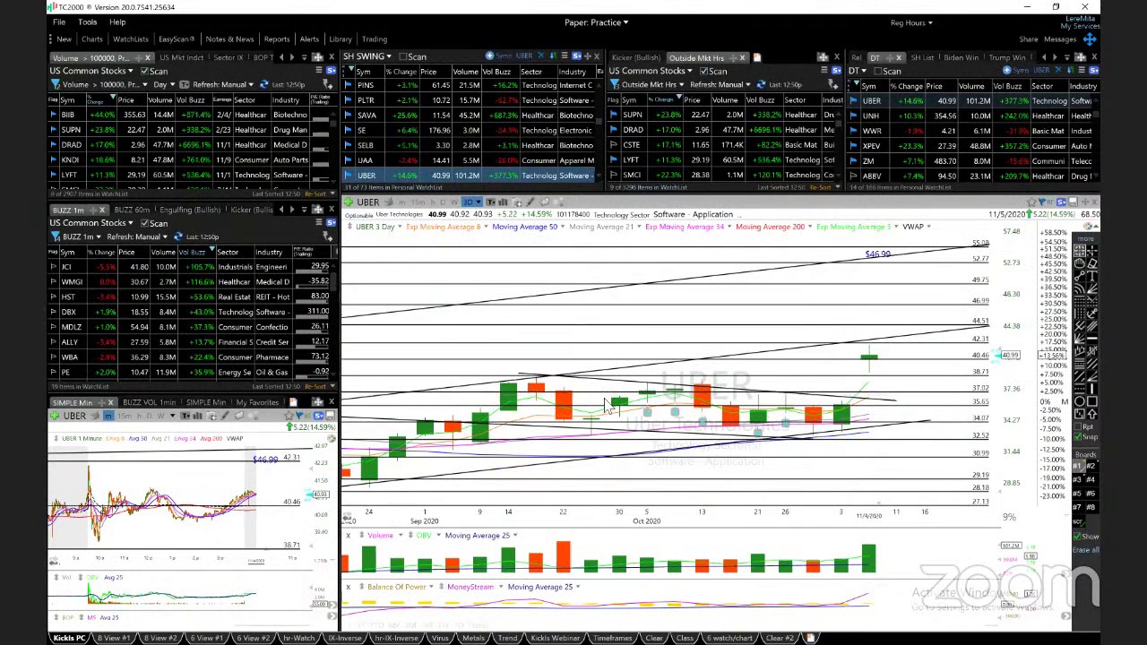
{"action": "left_click", "coordinate": [538, 399]}
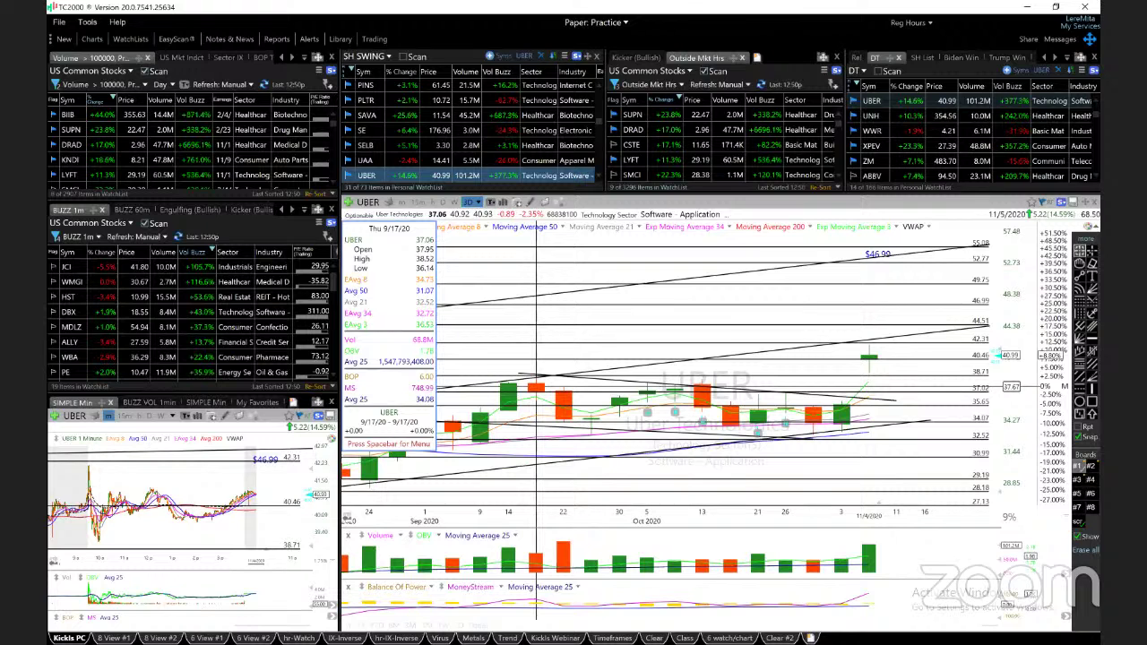
{"action": "left_click", "coordinate": [641, 408]}
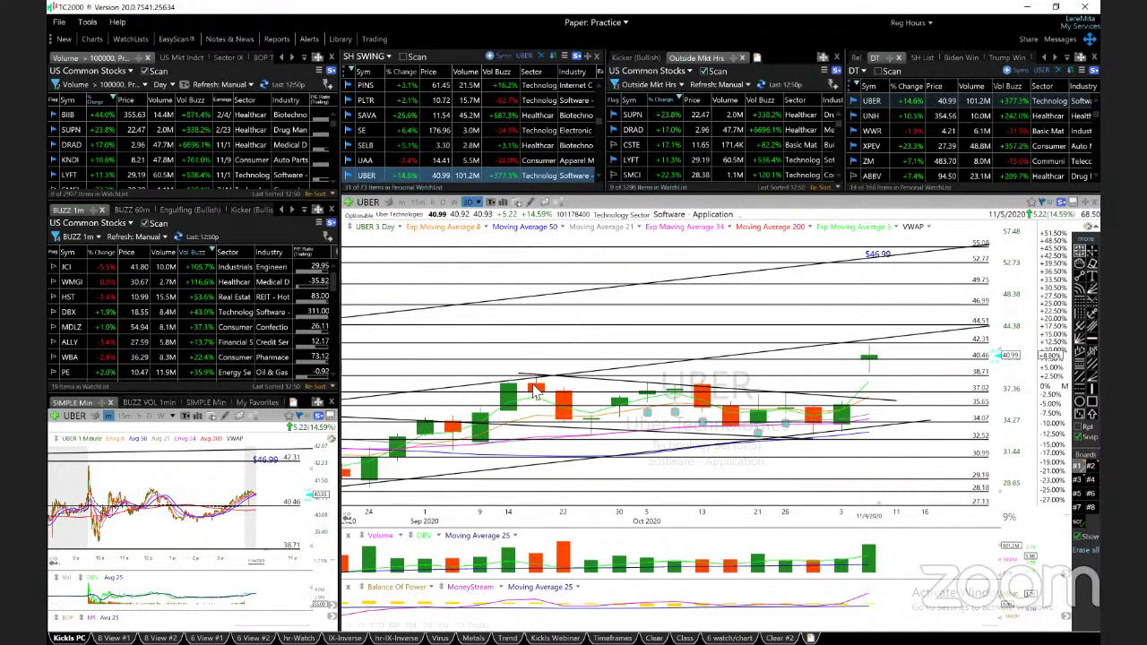
- Load XPEV and add horizontal price levels at 31.81 and 34.12
{"action": "key", "text": "space"}
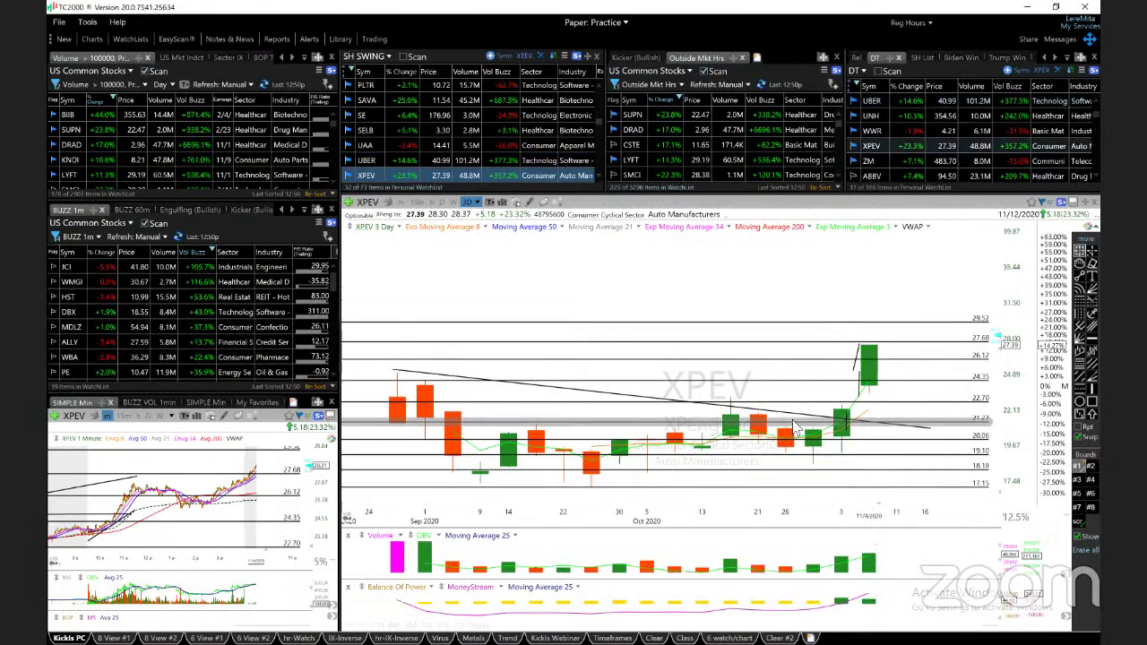
{"action": "scroll", "coordinate": [796, 428], "scroll_direction": "up", "scroll_amount": 3}
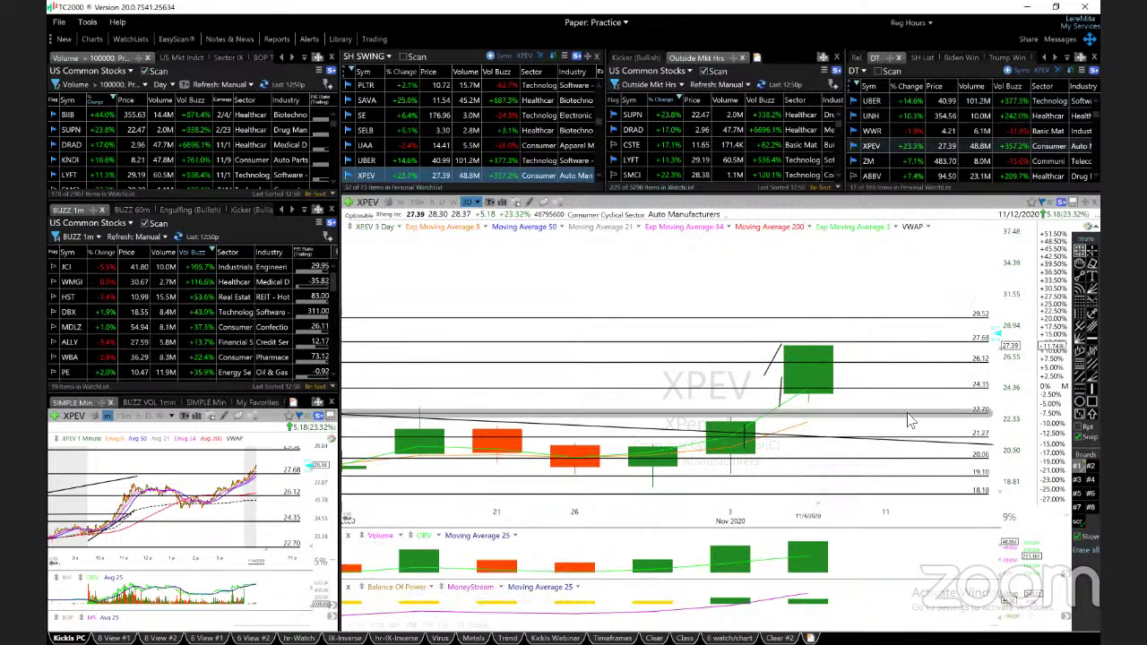
{"action": "scroll", "coordinate": [780, 435], "scroll_direction": "down", "scroll_amount": 3}
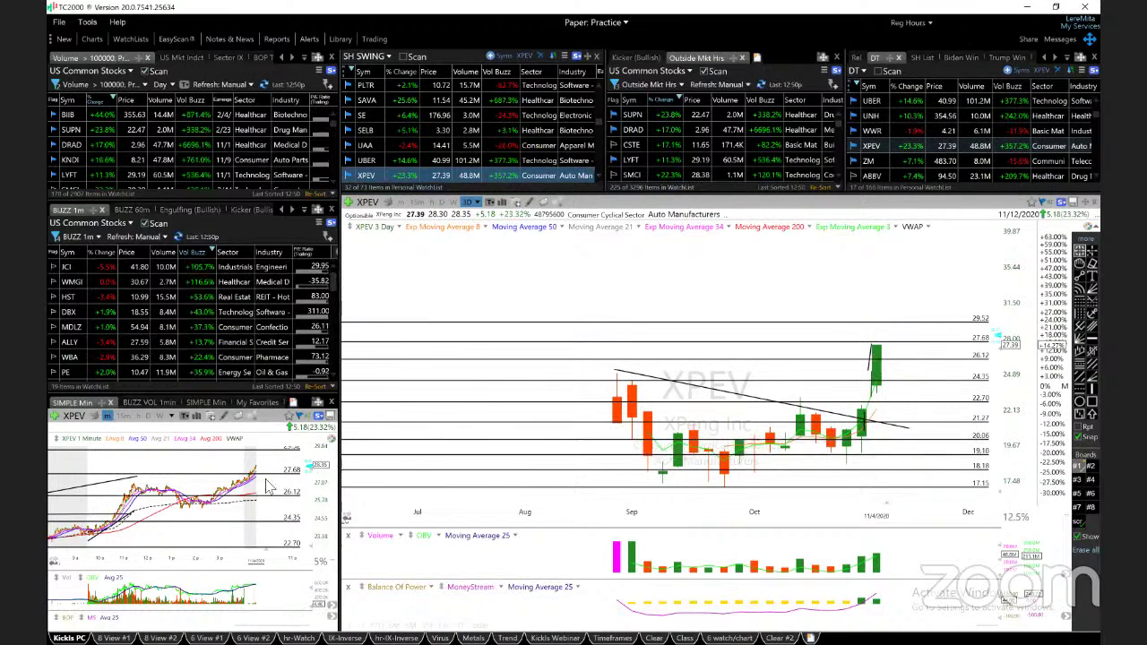
{"action": "scroll", "coordinate": [697, 404], "scroll_direction": "up", "scroll_amount": 2}
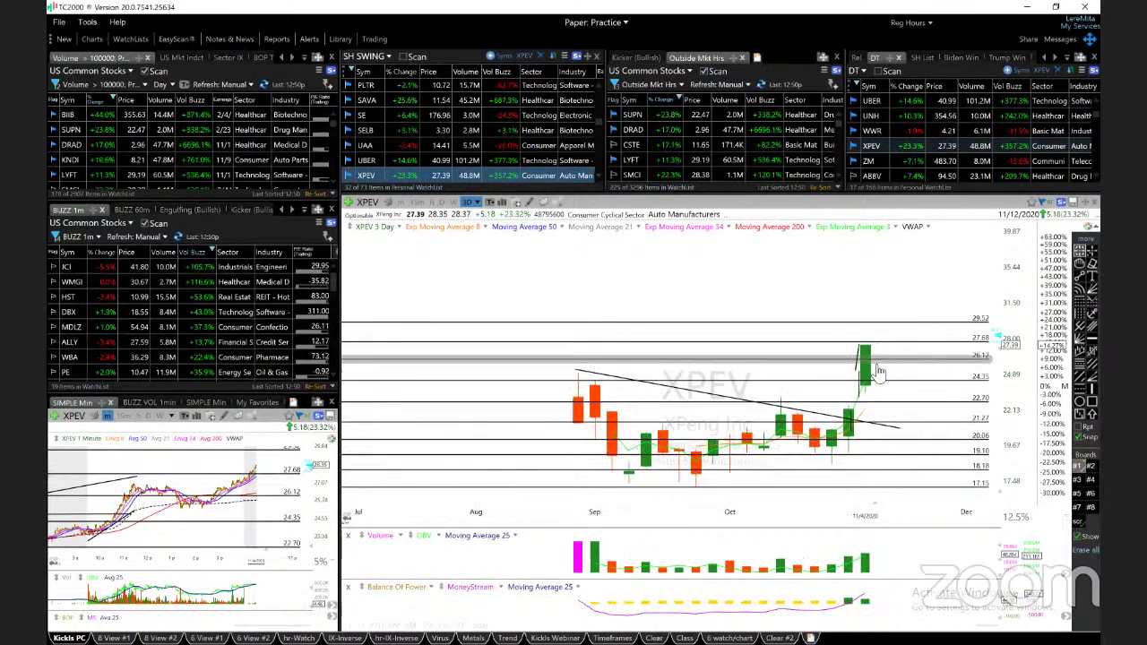
{"action": "scroll", "coordinate": [806, 385], "scroll_direction": "up", "scroll_amount": 3}
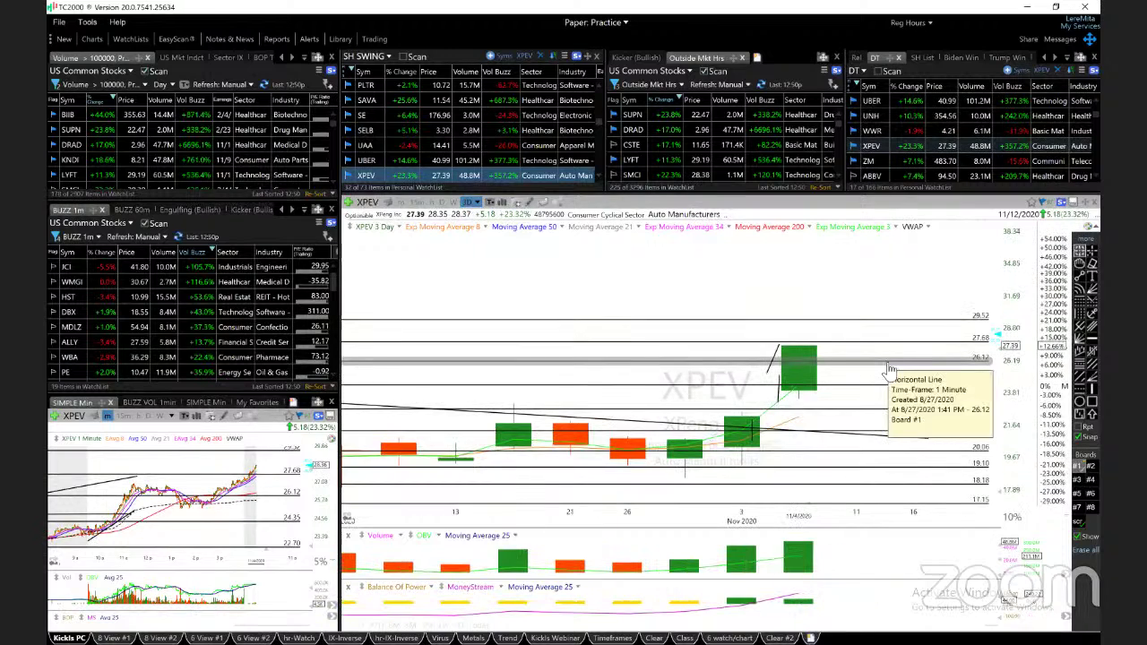
{"action": "left_click", "coordinate": [1082, 339]}
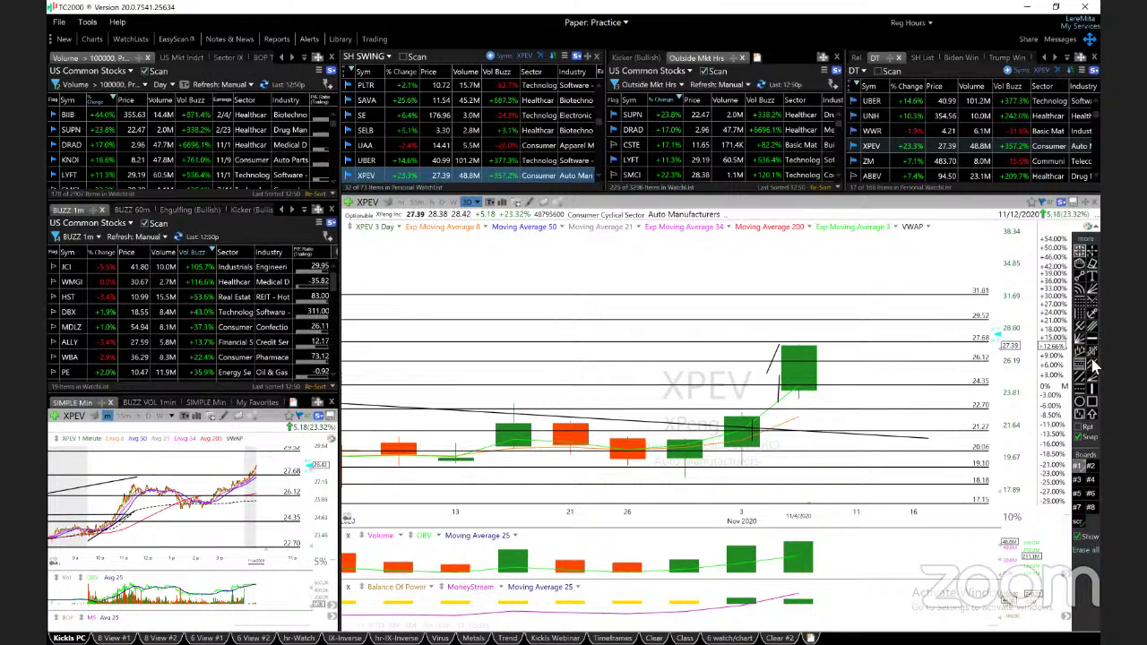
{"action": "left_click", "coordinate": [939, 269]}
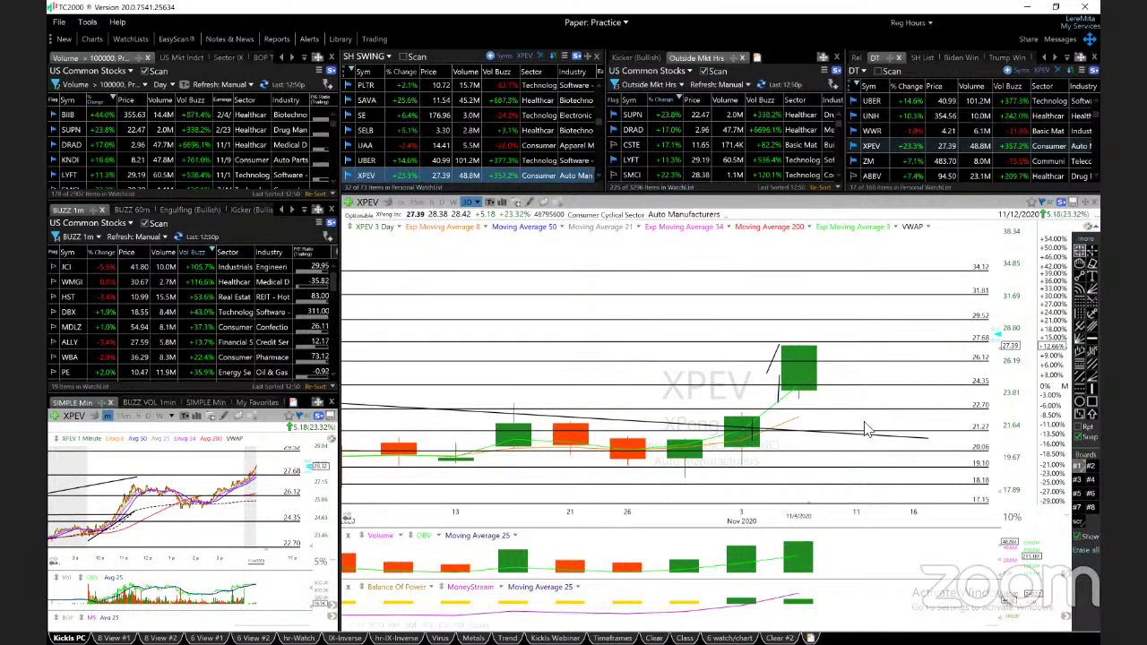
{"action": "scroll", "coordinate": [868, 428], "scroll_direction": "down", "scroll_amount": 2}
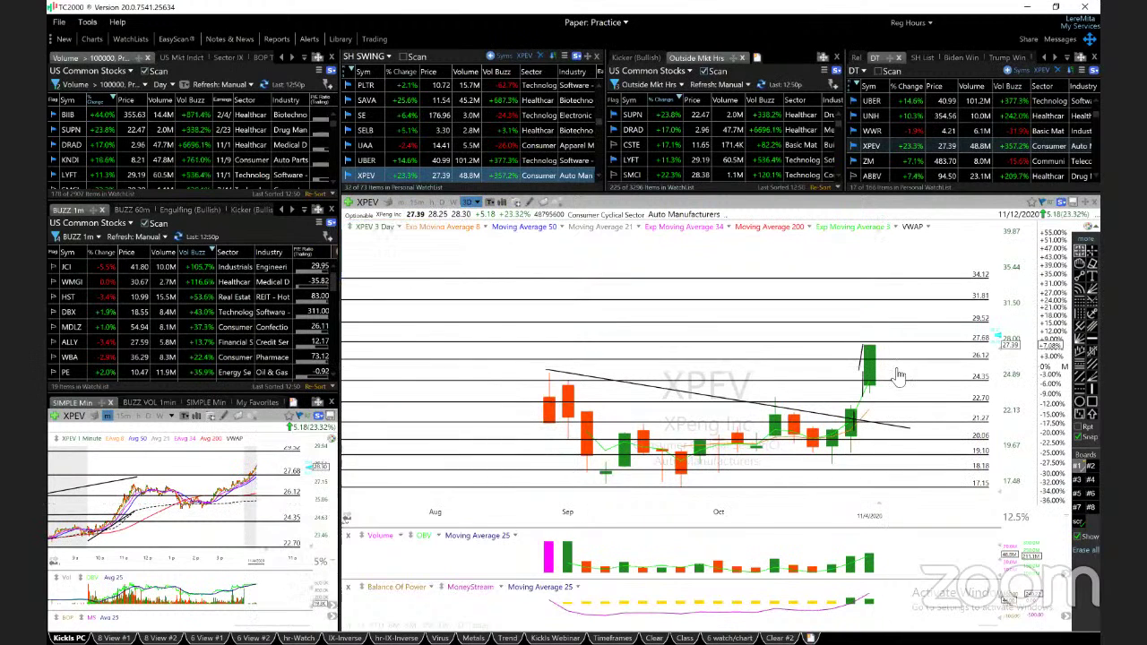
{"action": "mouse_move", "coordinate": [870, 368]}
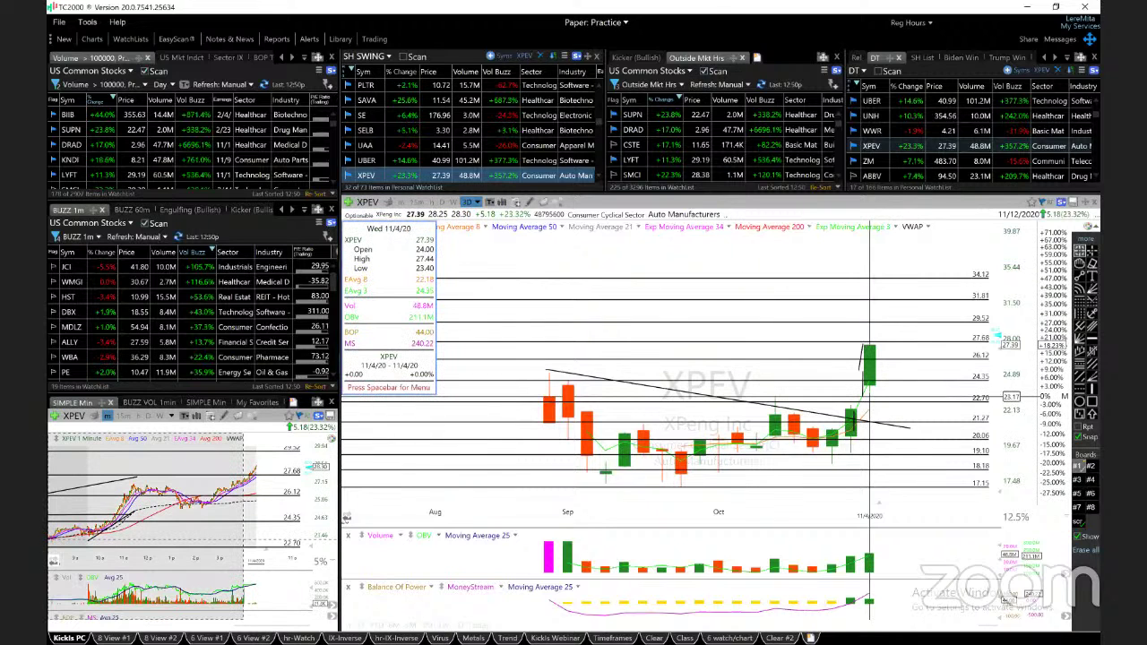
- Load ZM, switch to daily bars, and compress the price scale to show more range
{"action": "key", "text": "space"}
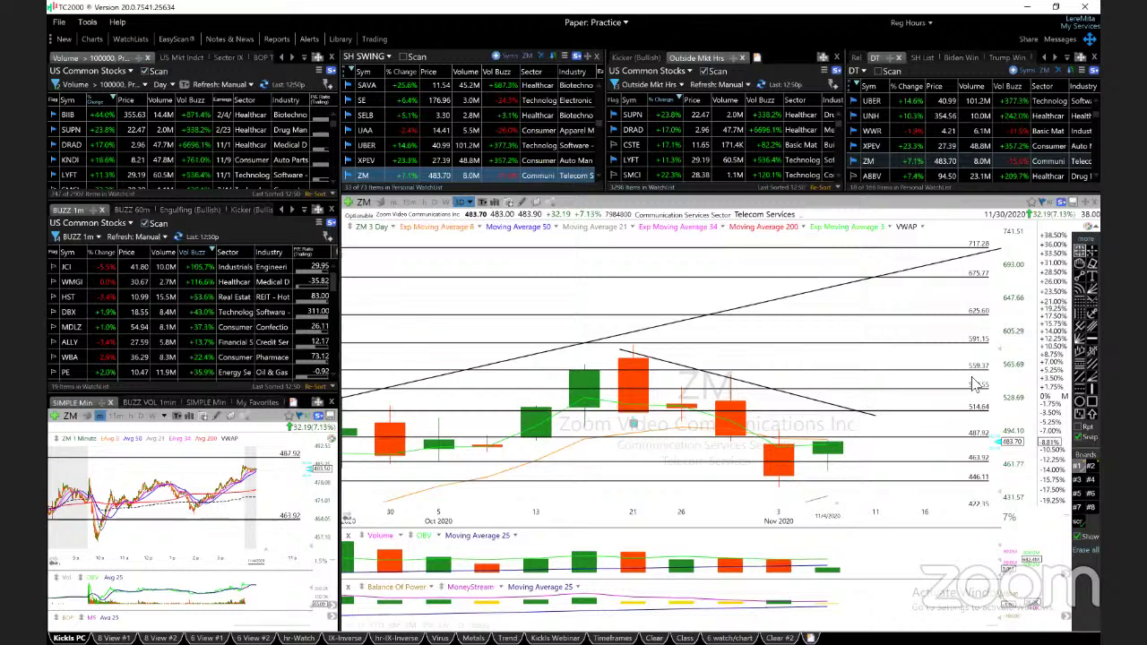
{"action": "key", "text": "1"}
{"action": "key", "text": "2"}
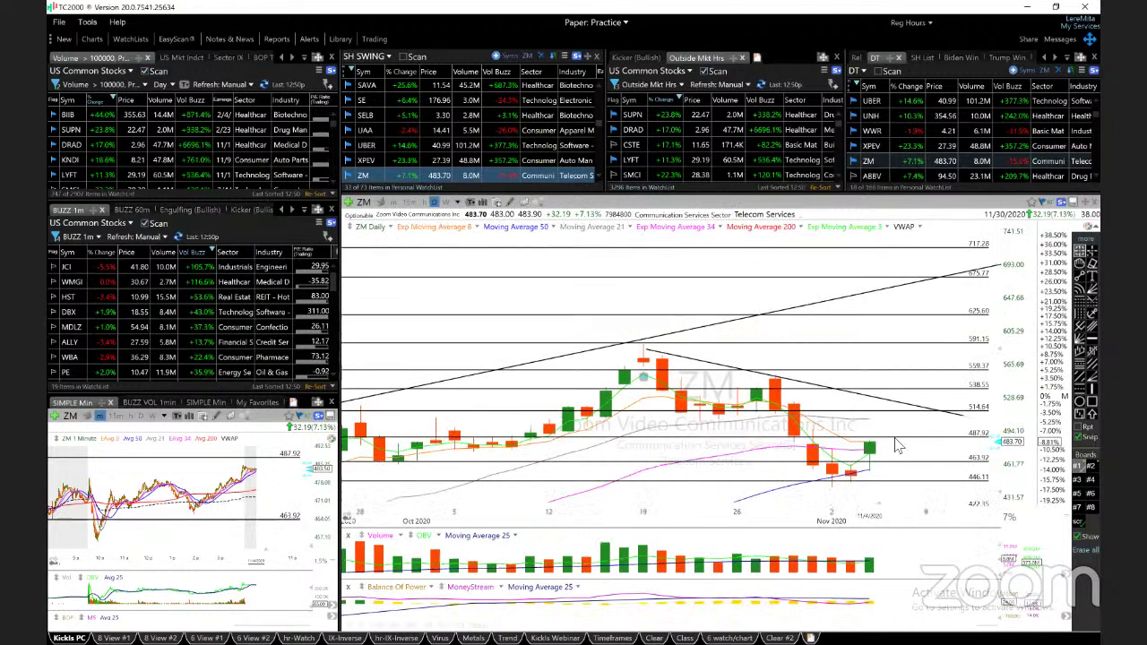
{"action": "scroll", "coordinate": [896, 426], "scroll_direction": "down", "scroll_amount": 2}
{"action": "scroll", "coordinate": [896, 425], "scroll_direction": "up", "scroll_amount": 1}
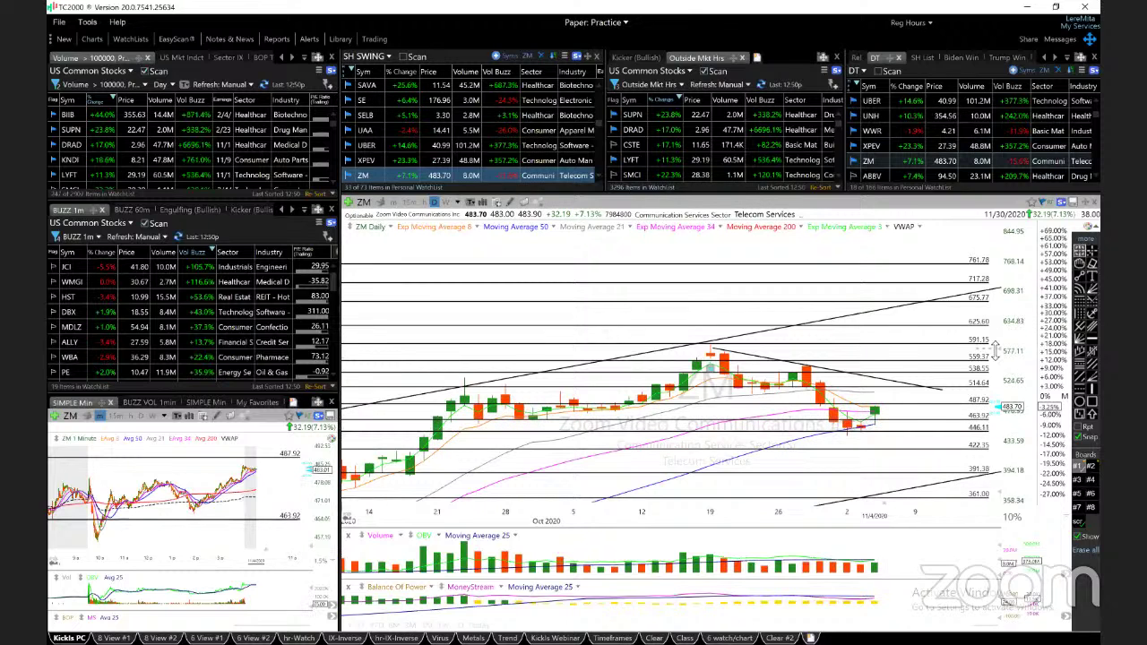
{"action": "left_click_drag", "start_coordinate": [997, 349], "coordinate": [899, 466]}
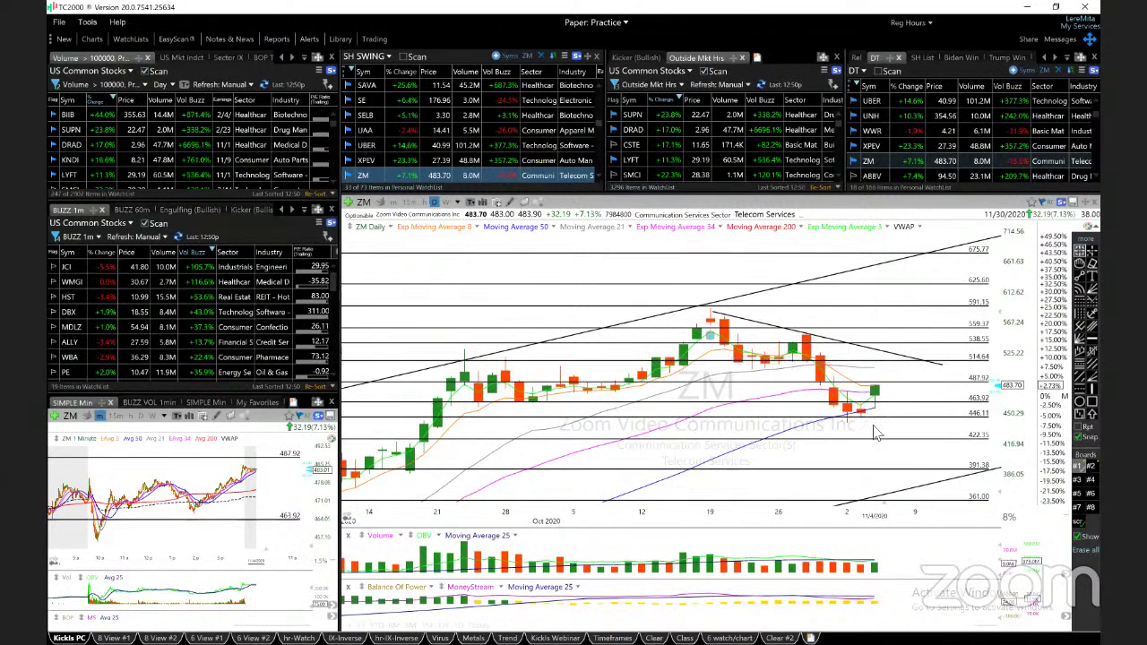
{"action": "scroll", "coordinate": [877, 433], "scroll_direction": "down", "scroll_amount": 3}
{"action": "scroll", "coordinate": [877, 432], "scroll_direction": "down", "scroll_amount": 2}
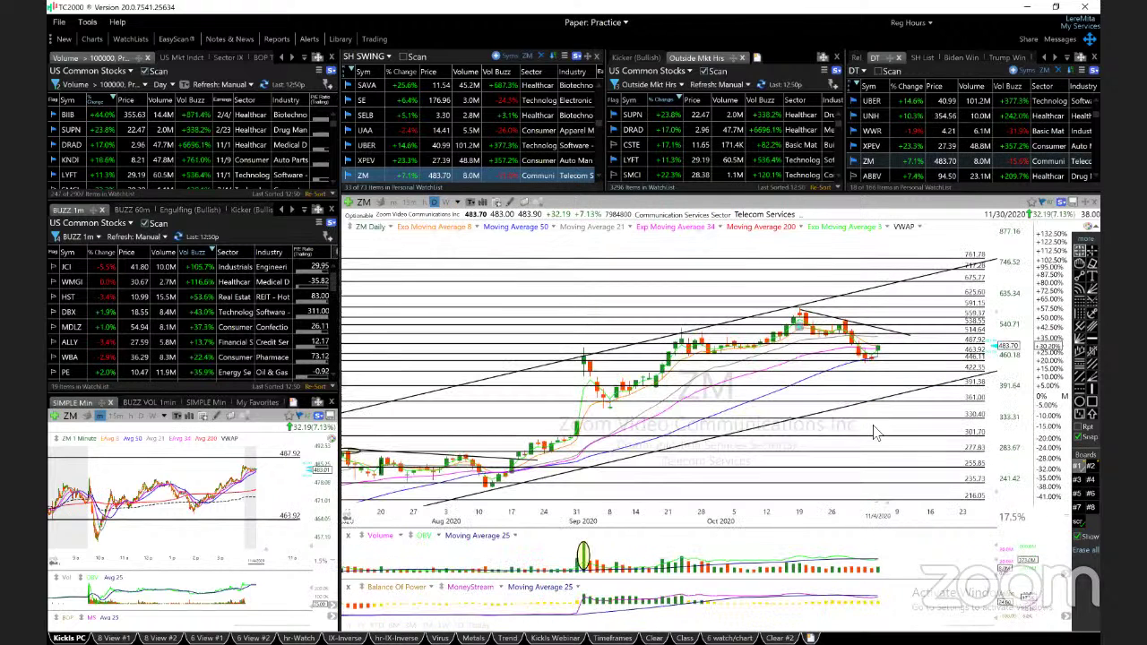
{"action": "scroll", "coordinate": [877, 433], "scroll_direction": "down", "scroll_amount": 1}
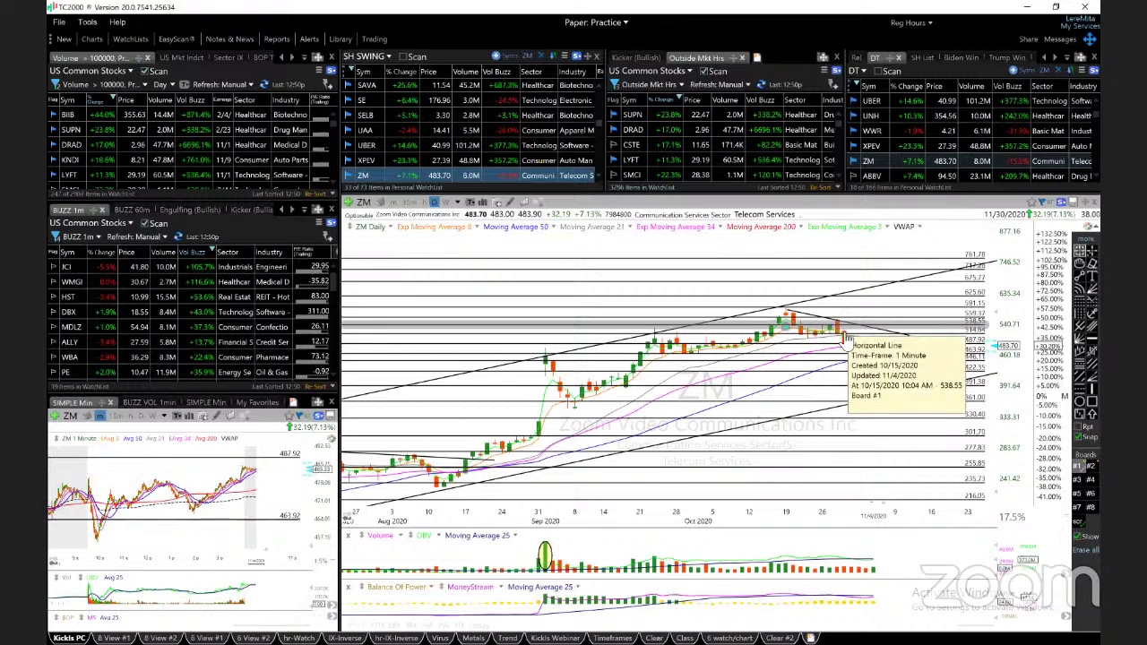
{"action": "key", "text": "Right"}
{"action": "key", "text": "Right"}
{"action": "key", "text": "Right"}
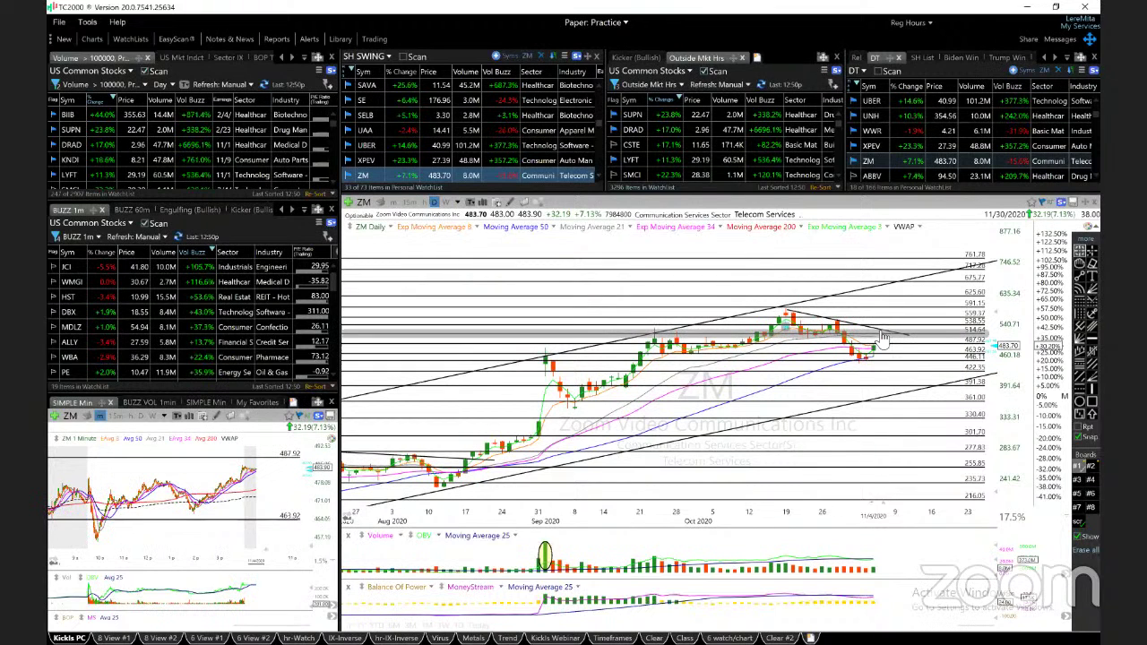
- On a fresh drawing set, draw a downtrend line from the October high and a 477.11 level
{"action": "left_click", "coordinate": [1090, 470]}
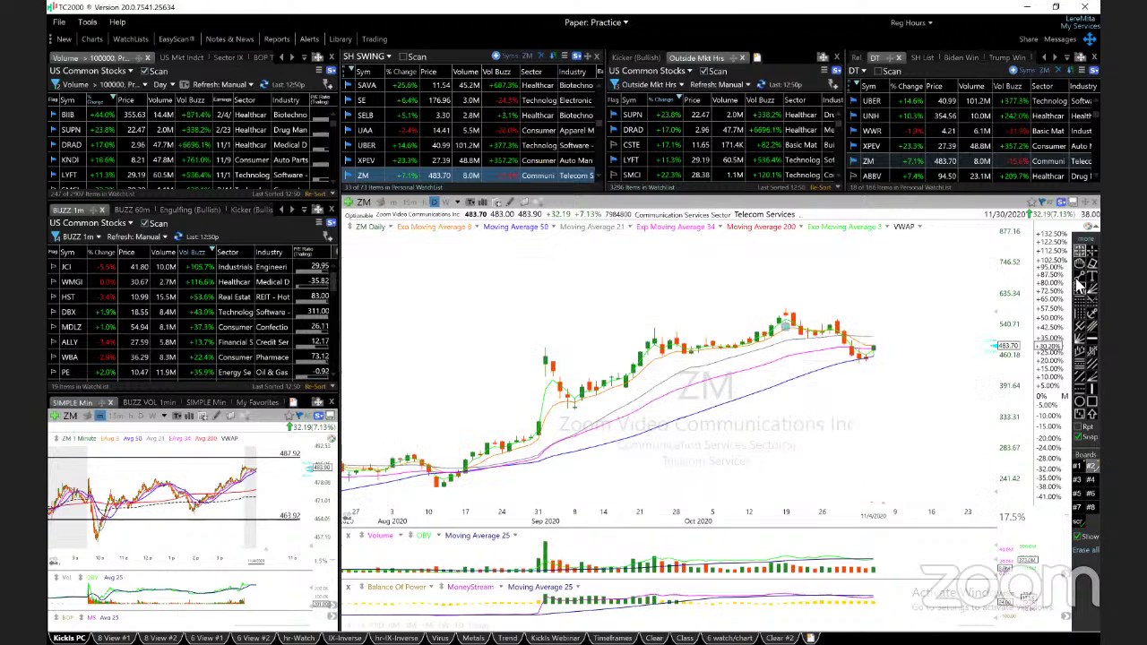
{"action": "left_click_drag", "start_coordinate": [780, 306], "coordinate": [932, 337]}
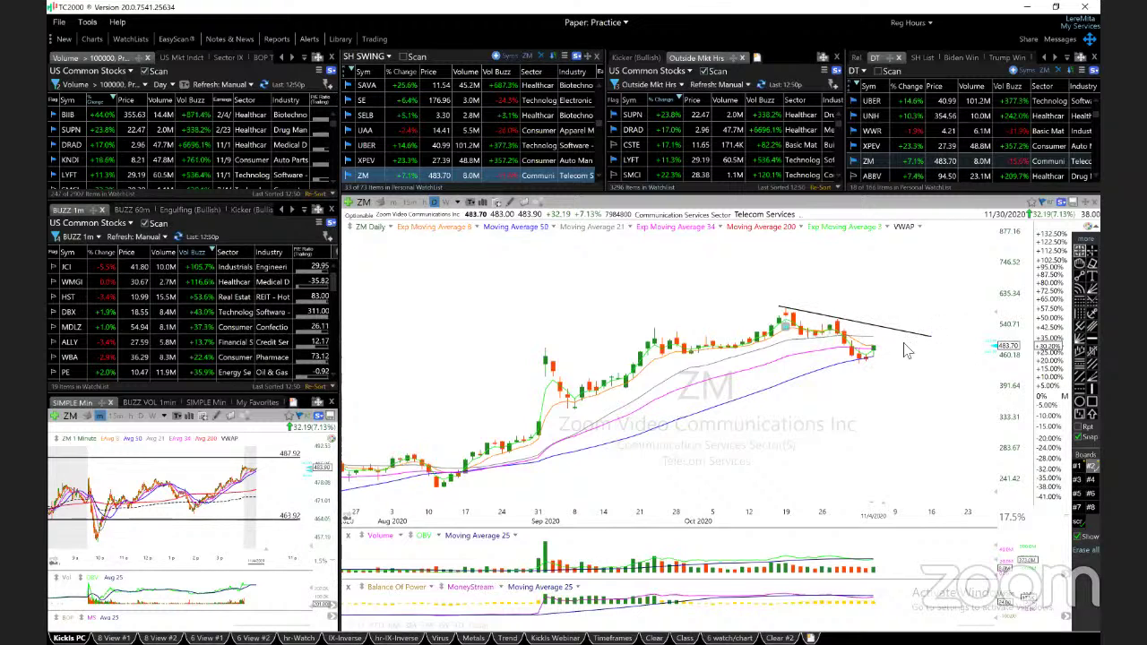
{"action": "left_click", "coordinate": [1091, 350]}
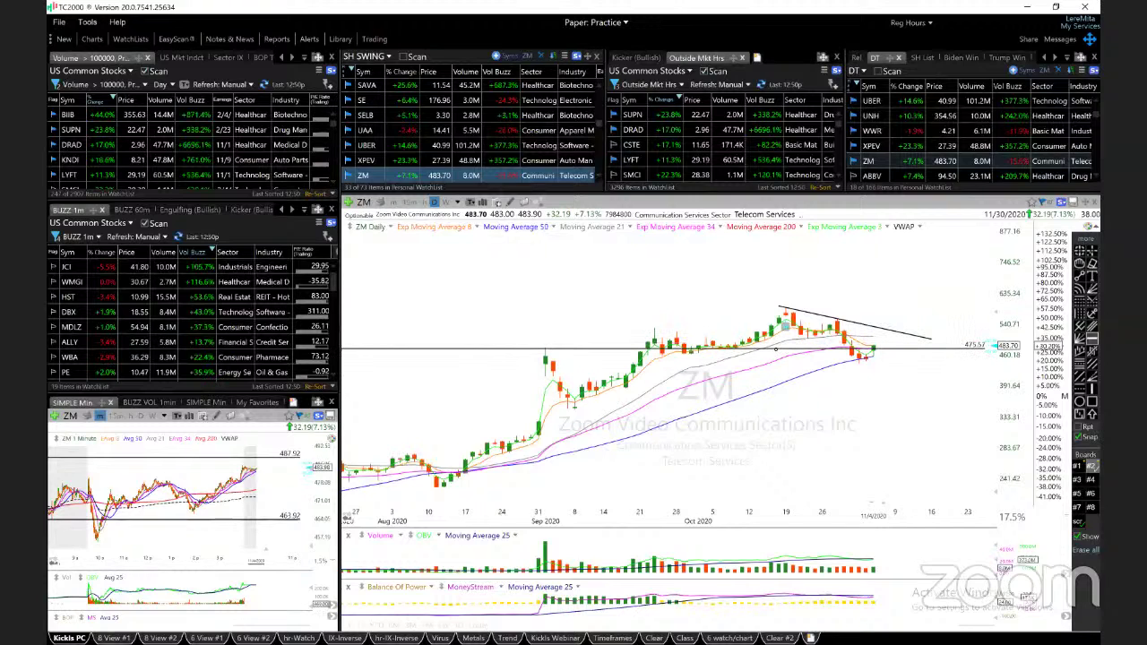
{"action": "left_click", "coordinate": [712, 357]}
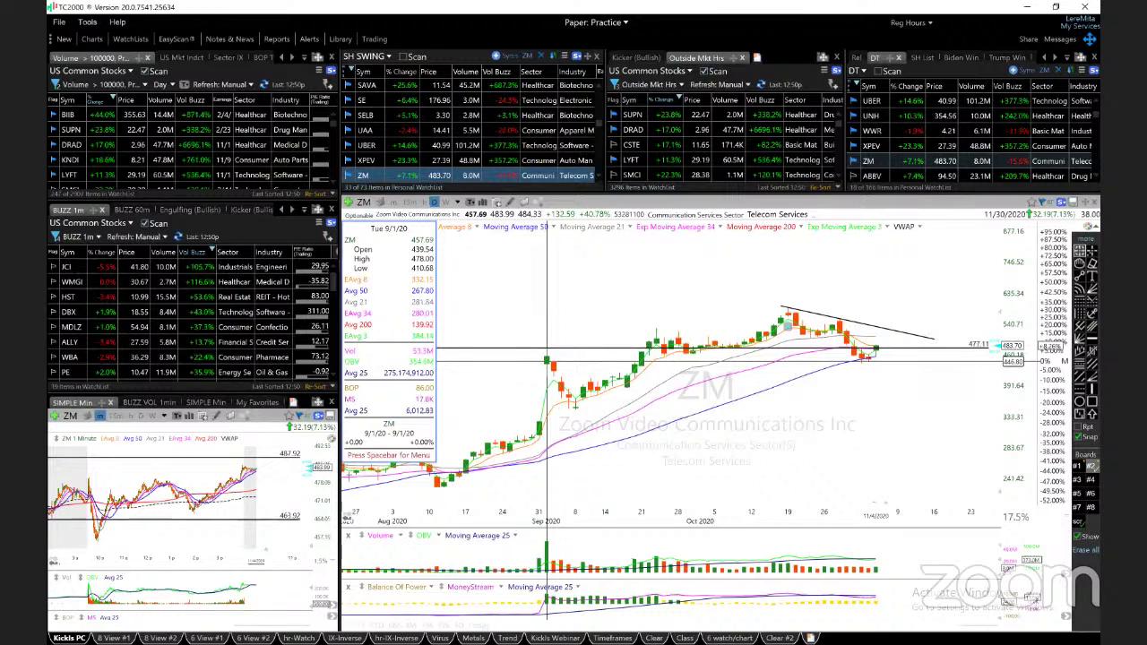
{"action": "key", "text": "Escape"}
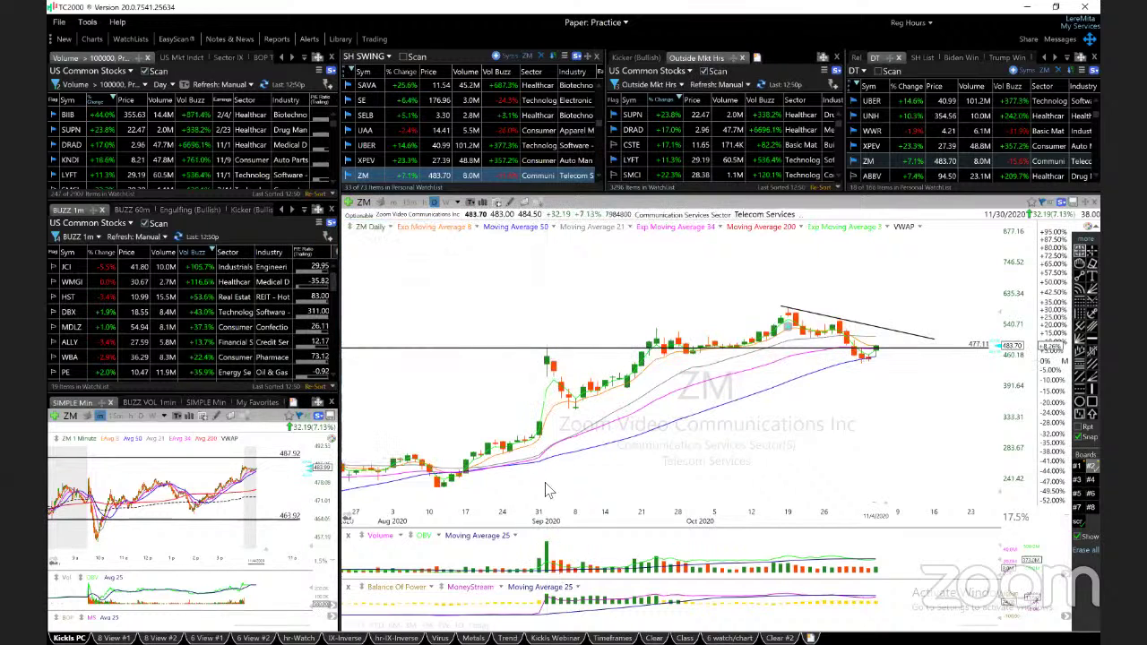
- Read the Sep 1 and 11/3/20 bar values, then restore the original drawing set
{"action": "left_click", "coordinate": [552, 372]}
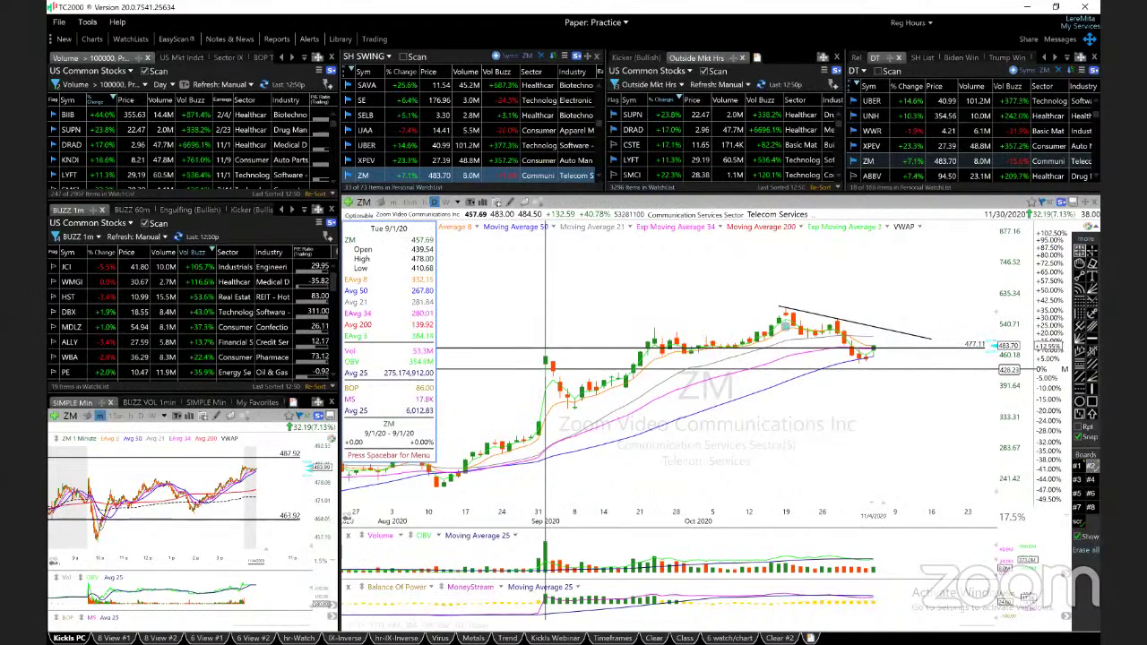
{"action": "key", "text": "Escape"}
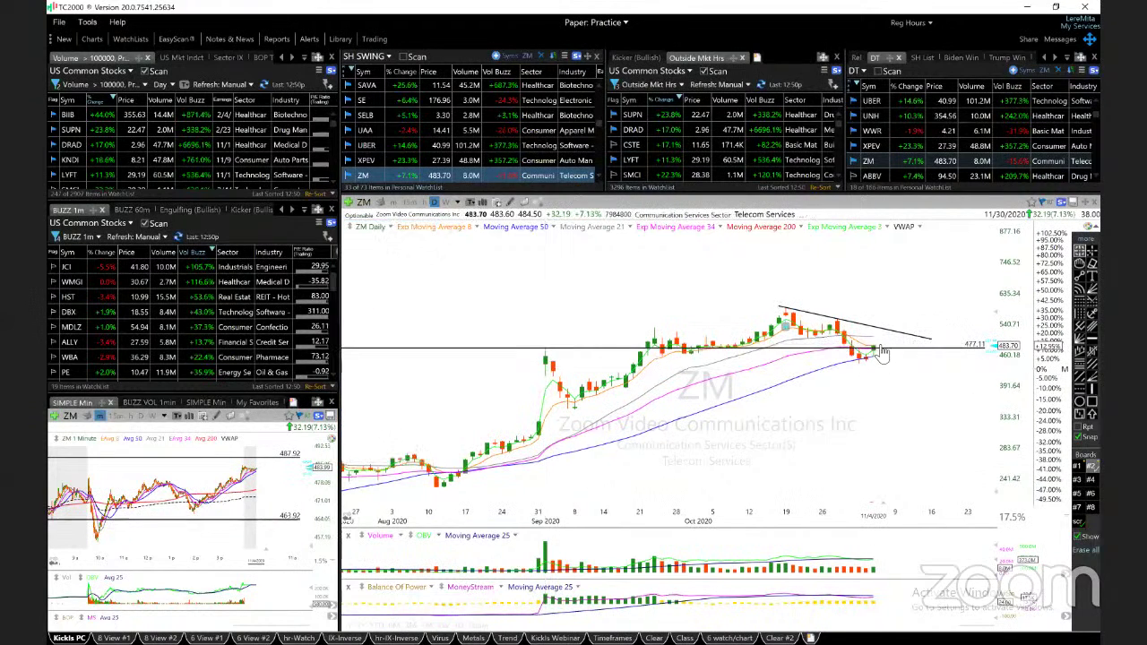
{"action": "left_click", "coordinate": [547, 363]}
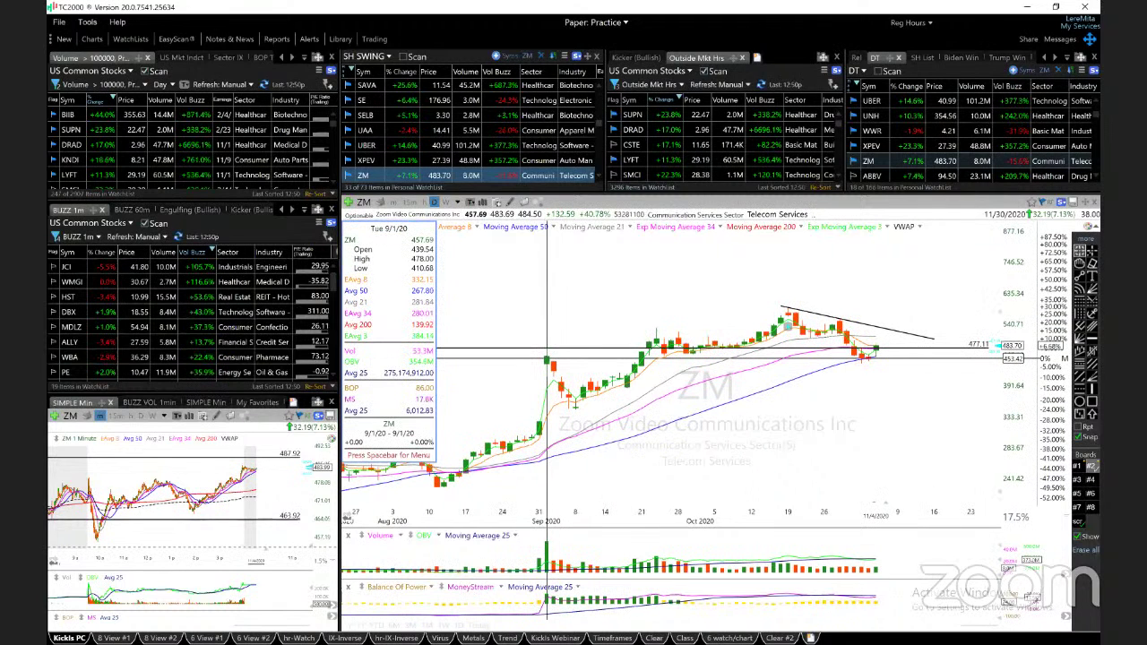
{"action": "left_click", "coordinate": [547, 363]}
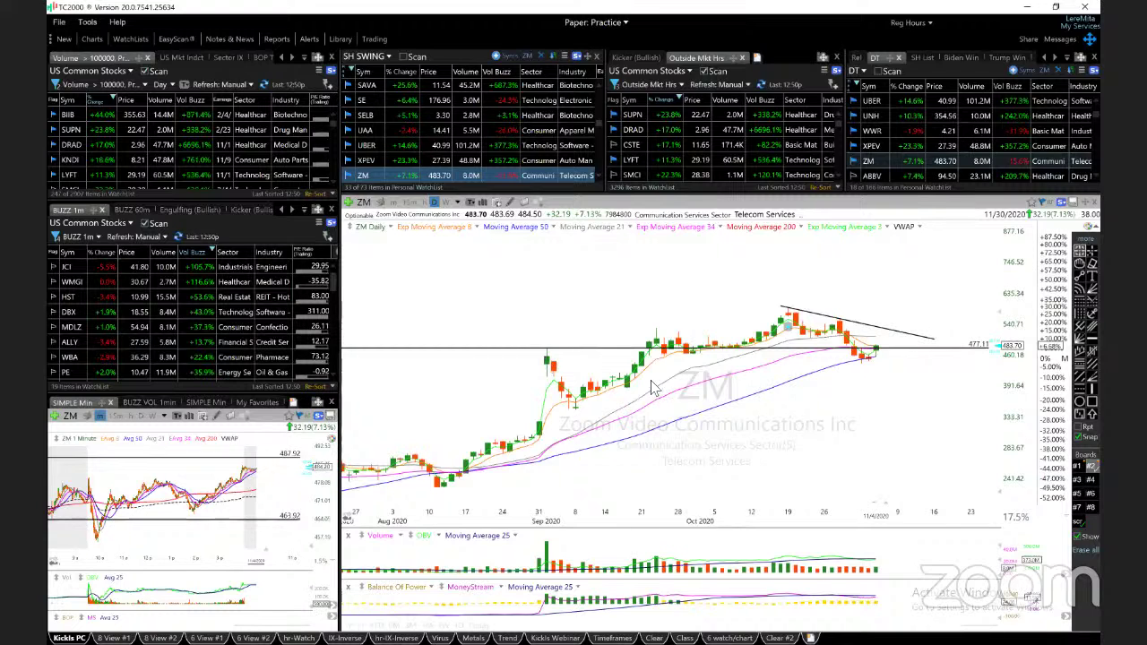
{"action": "left_click", "coordinate": [868, 363]}
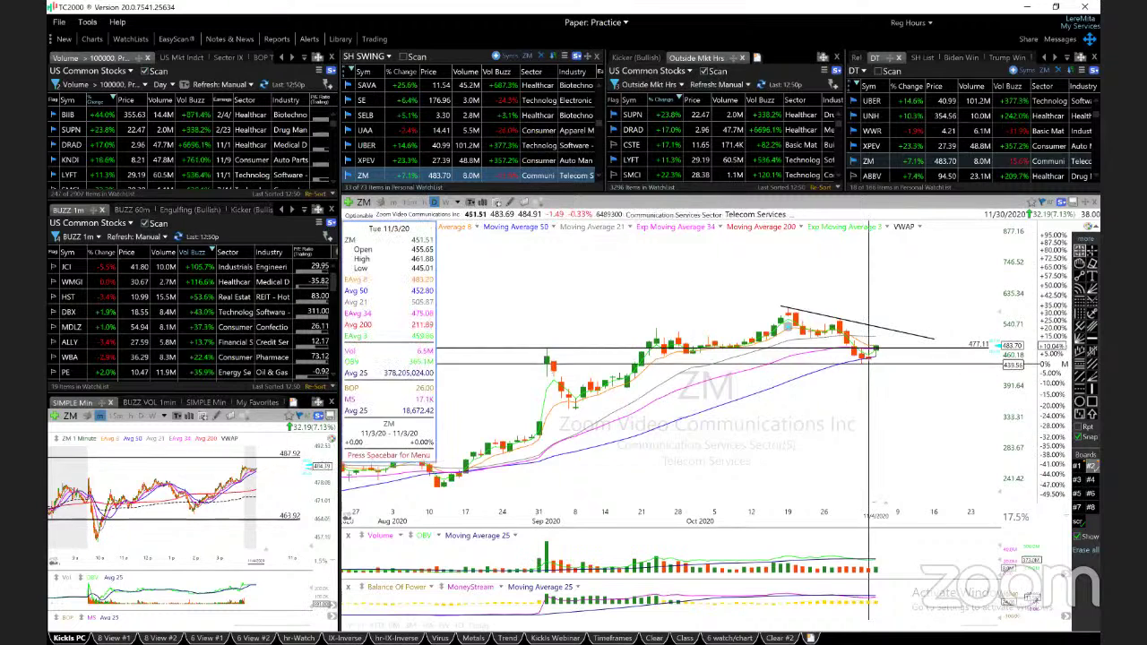
{"action": "left_click", "coordinate": [869, 367]}
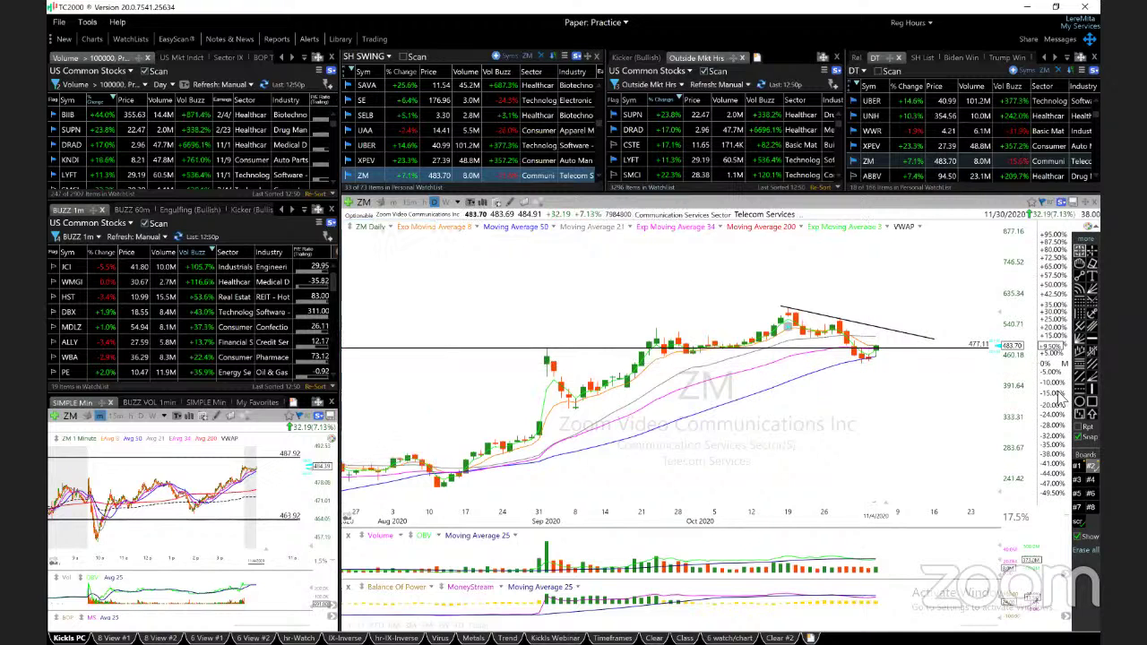
{"action": "left_click", "coordinate": [1080, 466]}
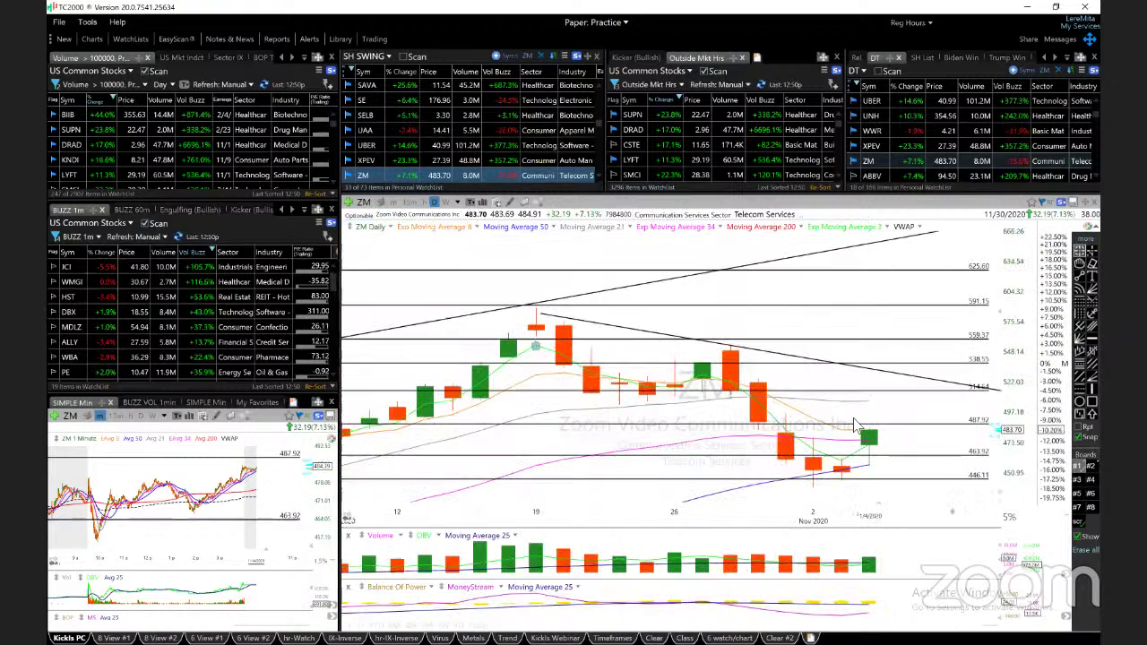